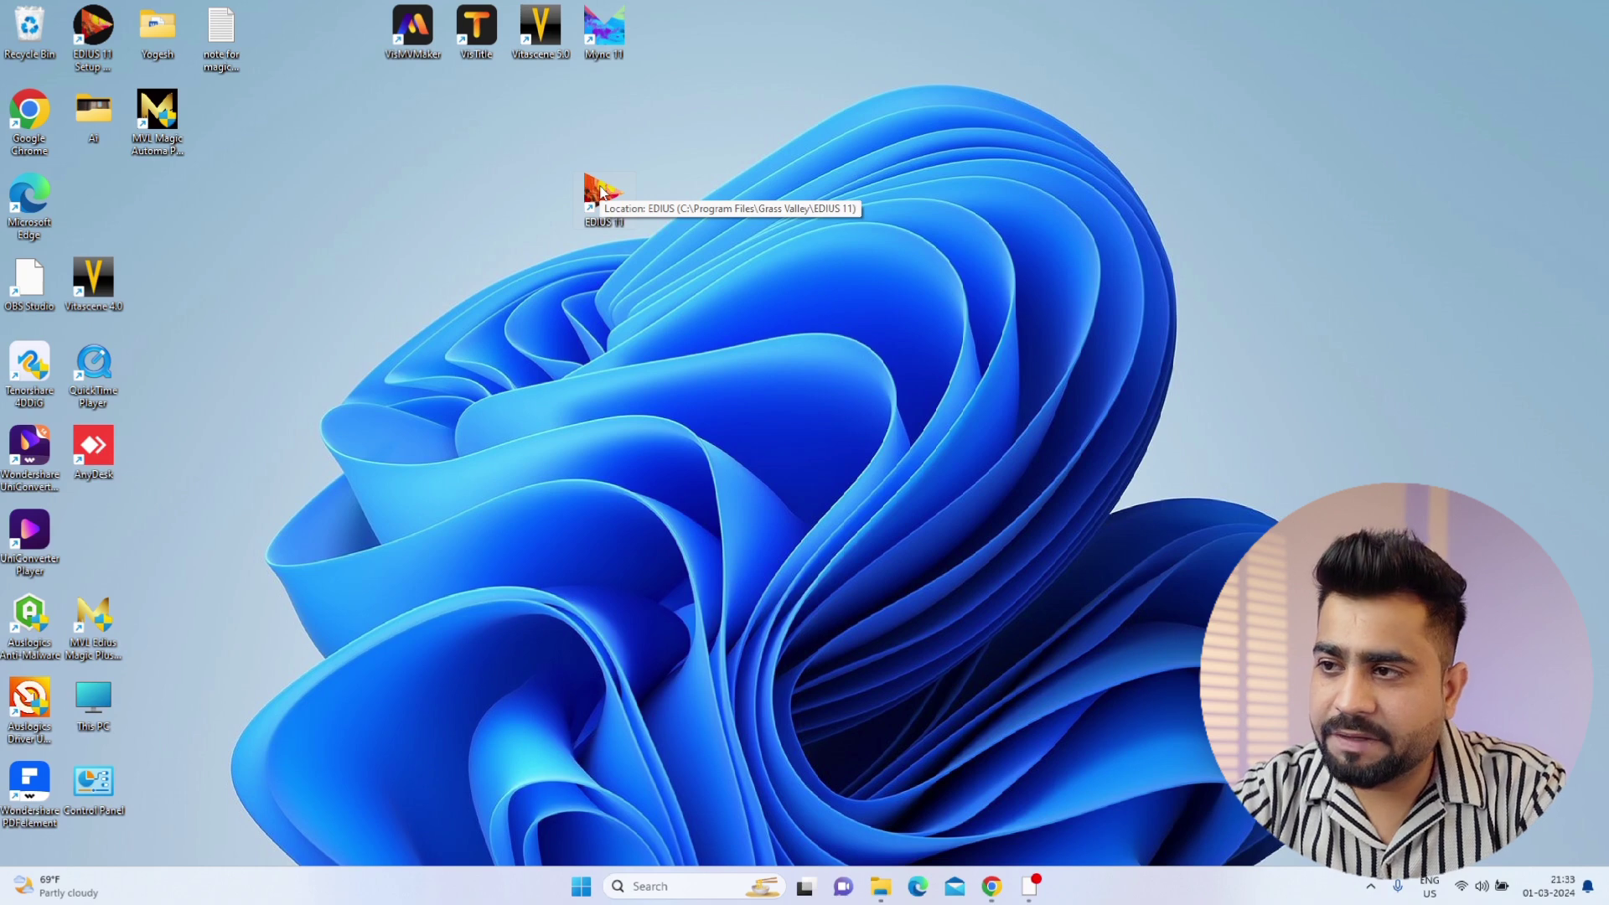
- Launch EDIUS 11 and open the recent project "Brown tone"
{"action": "double_click", "coordinate": [600, 192]}
{"action": "left_click", "coordinate": [878, 500]}
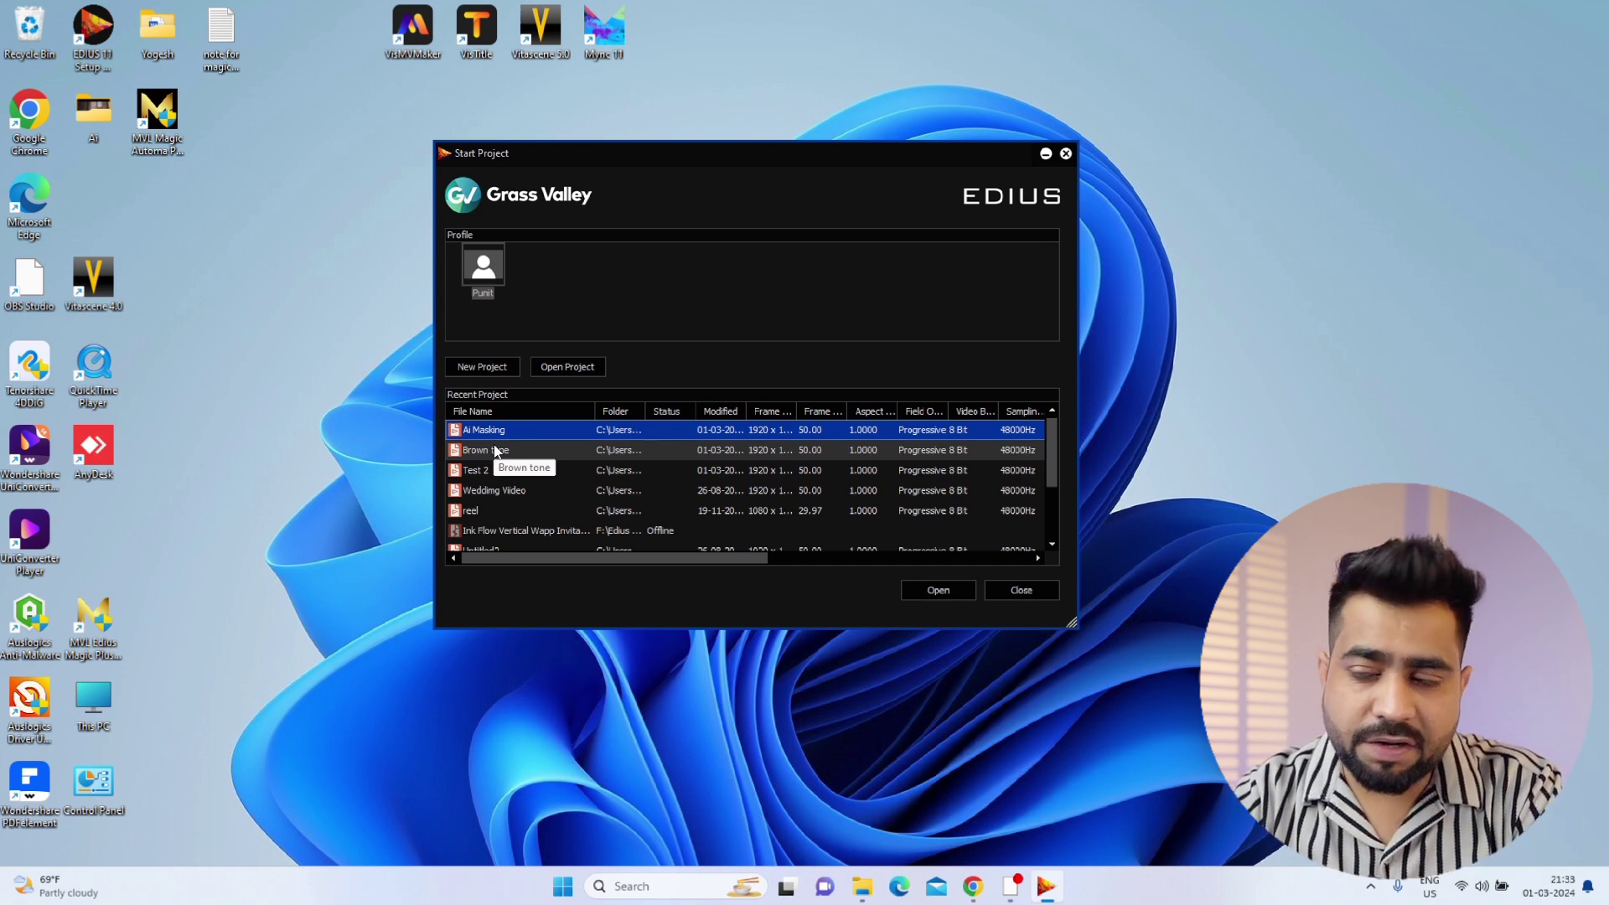
{"action": "double_click", "coordinate": [496, 451]}
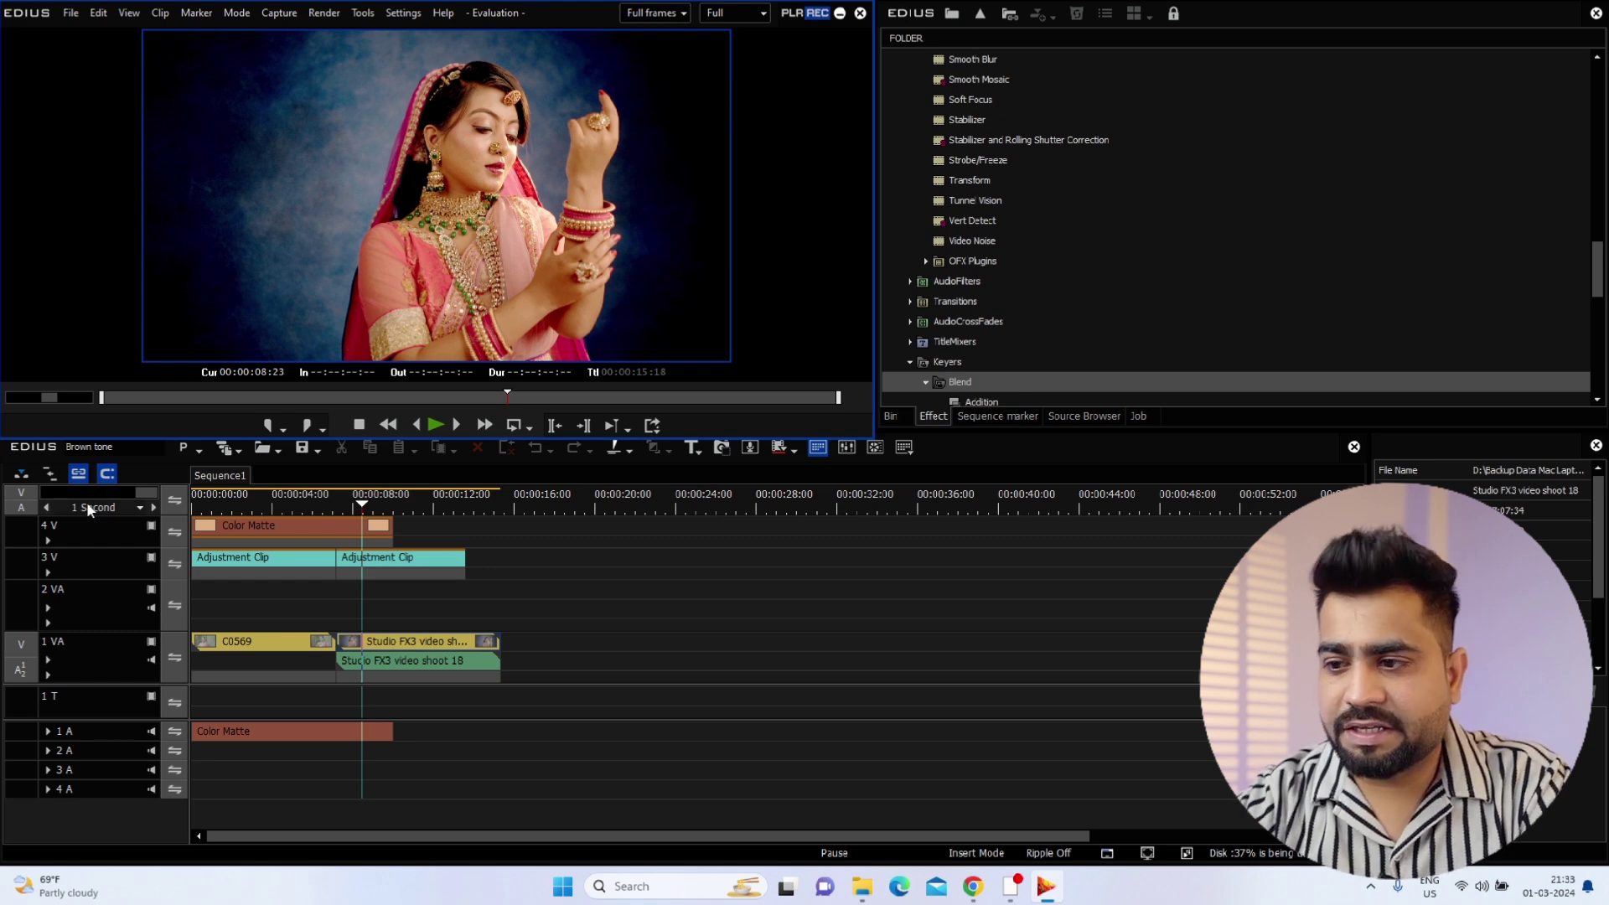
- Move the color matte and adjustment clips later on the timeline and preview clip C0569 without the grade
{"action": "left_click_drag", "start_coordinate": [361, 504], "coordinate": [477, 526]}
{"action": "left_click_drag", "start_coordinate": [294, 563], "coordinate": [469, 563]}
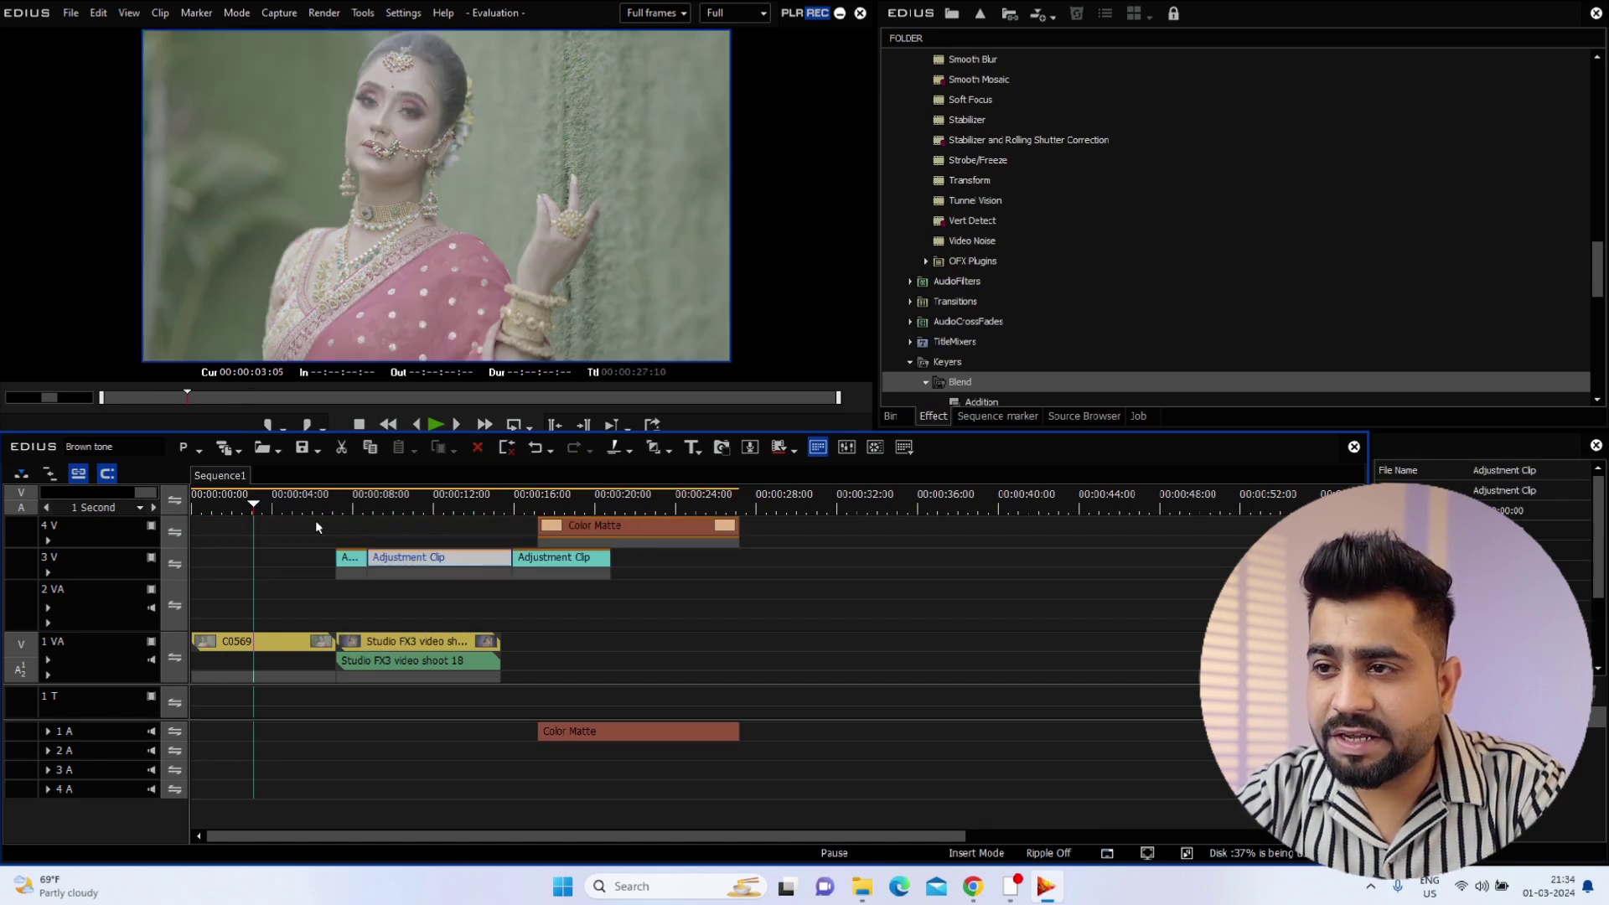
{"action": "mouse_move", "coordinate": [253, 503]}
{"action": "left_mouse_down"}
{"action": "mouse_move", "coordinate": [266, 521]}
{"action": "mouse_move", "coordinate": [245, 530]}
{"action": "left_mouse_up"}
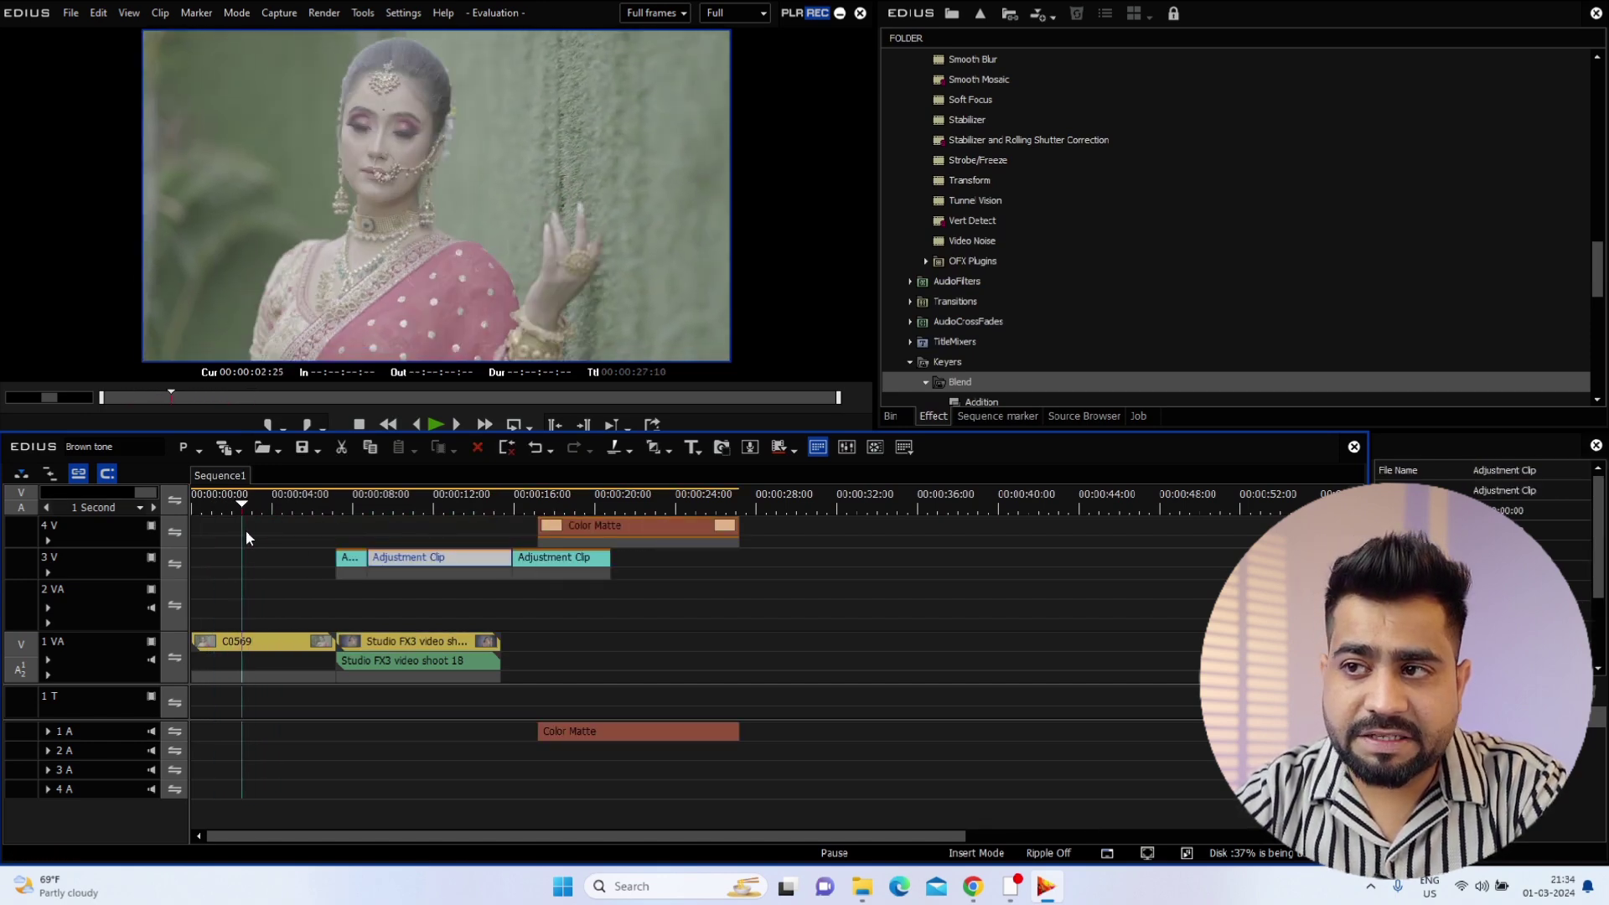
- Delete the short adjustment clip on track 3 V and move the adjacent adjustment clip and the color matte back over C0569
{"action": "left_click", "coordinate": [357, 564]}
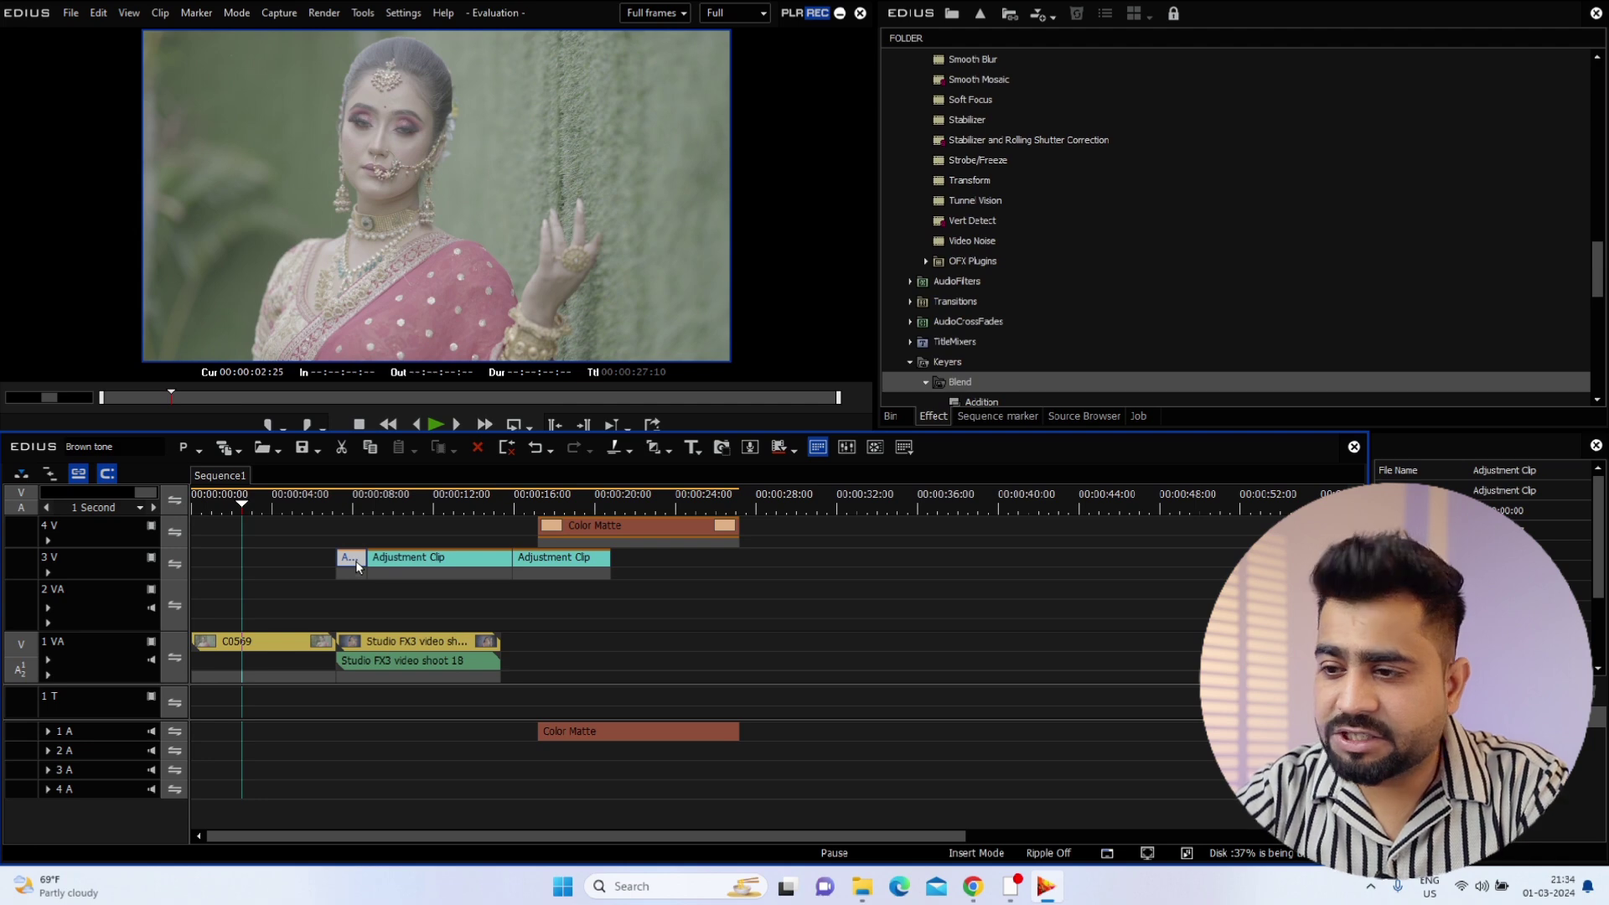
{"action": "key", "text": "Delete"}
{"action": "left_click_drag", "start_coordinate": [440, 555], "coordinate": [283, 567]}
{"action": "left_click_drag", "start_coordinate": [239, 500], "coordinate": [269, 516]}
{"action": "left_click_drag", "start_coordinate": [596, 524], "coordinate": [287, 522]}
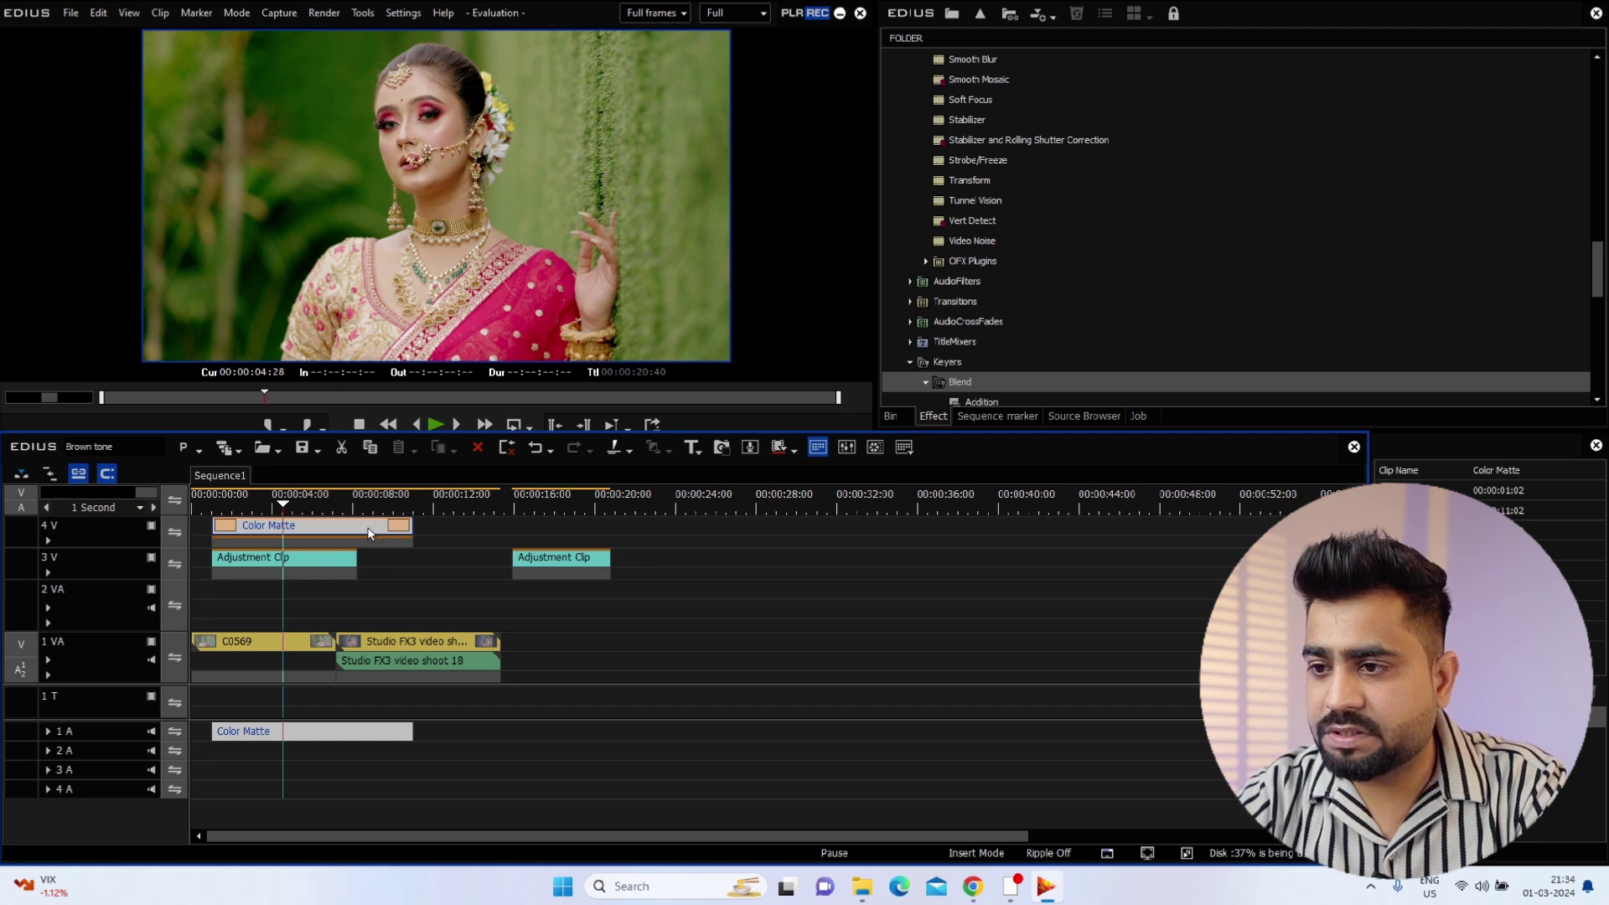
- Delete the color matte and both remaining adjustment clips, and preview the ungraded C0569 footage
{"action": "key", "text": "Delete"}
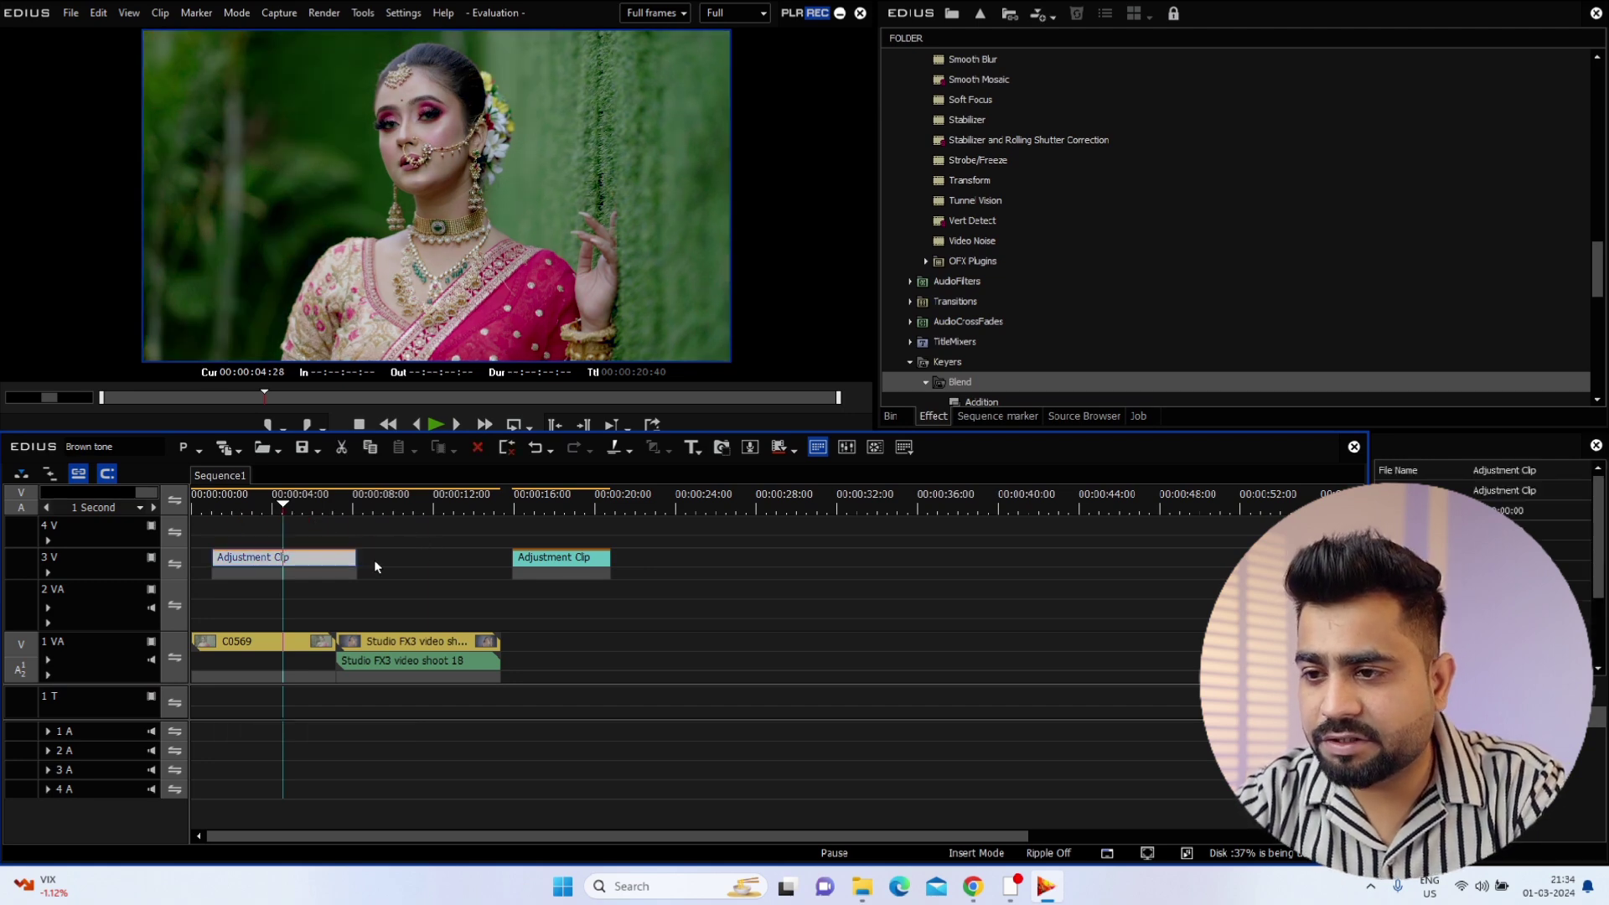
{"action": "left_click", "coordinate": [555, 560]}
{"action": "key", "text": "Delete"}
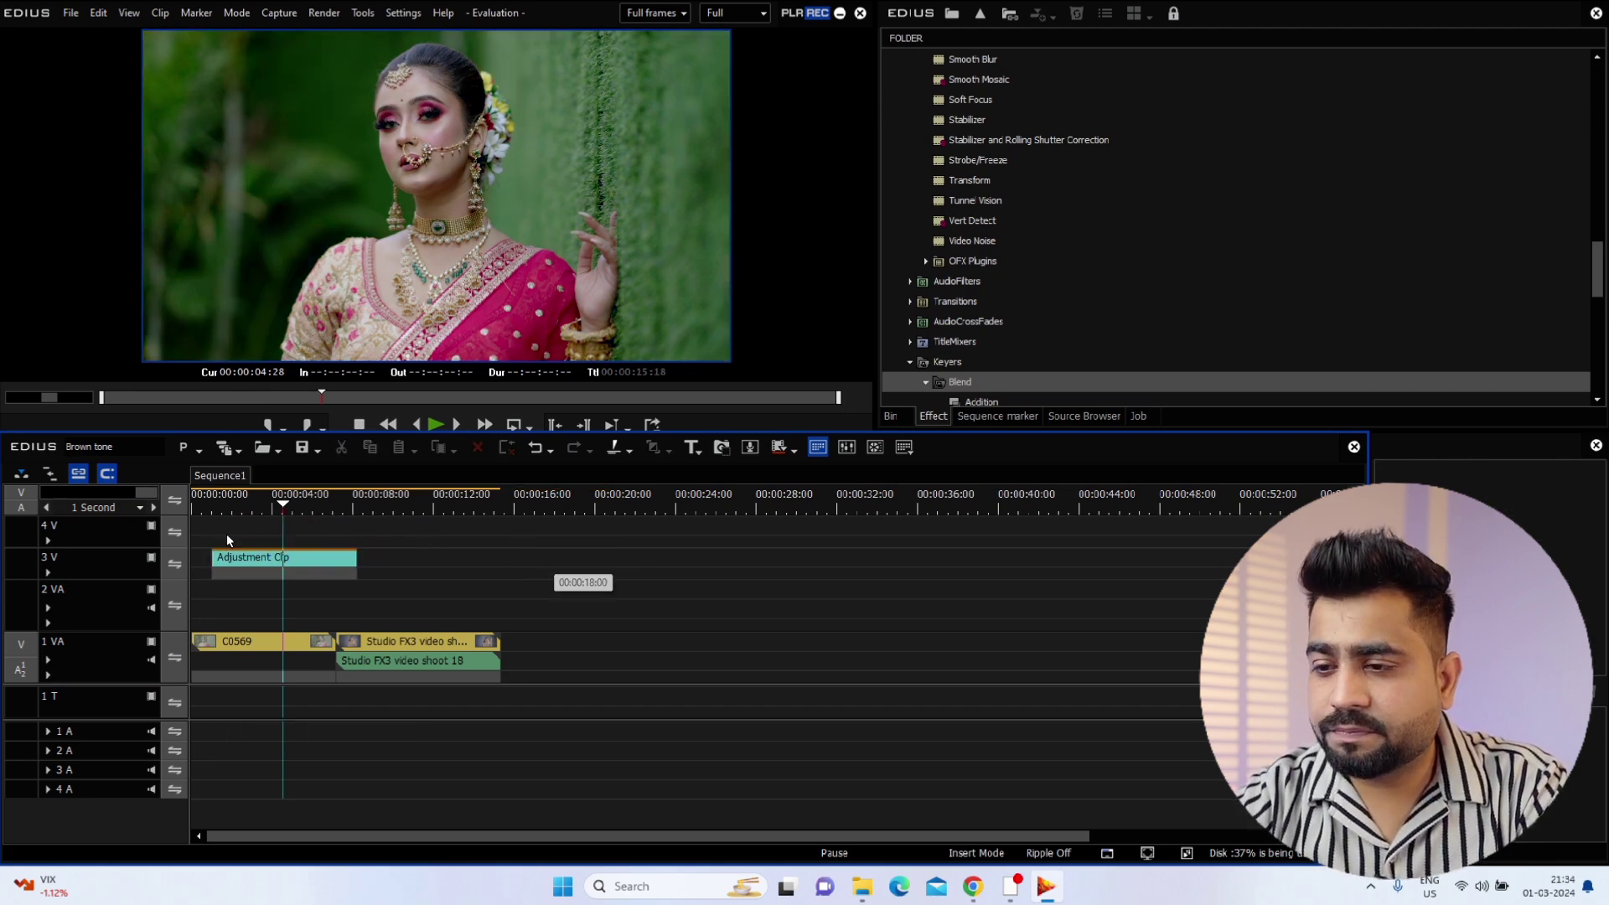
{"action": "left_click", "coordinate": [255, 557]}
{"action": "key", "text": "Delete"}
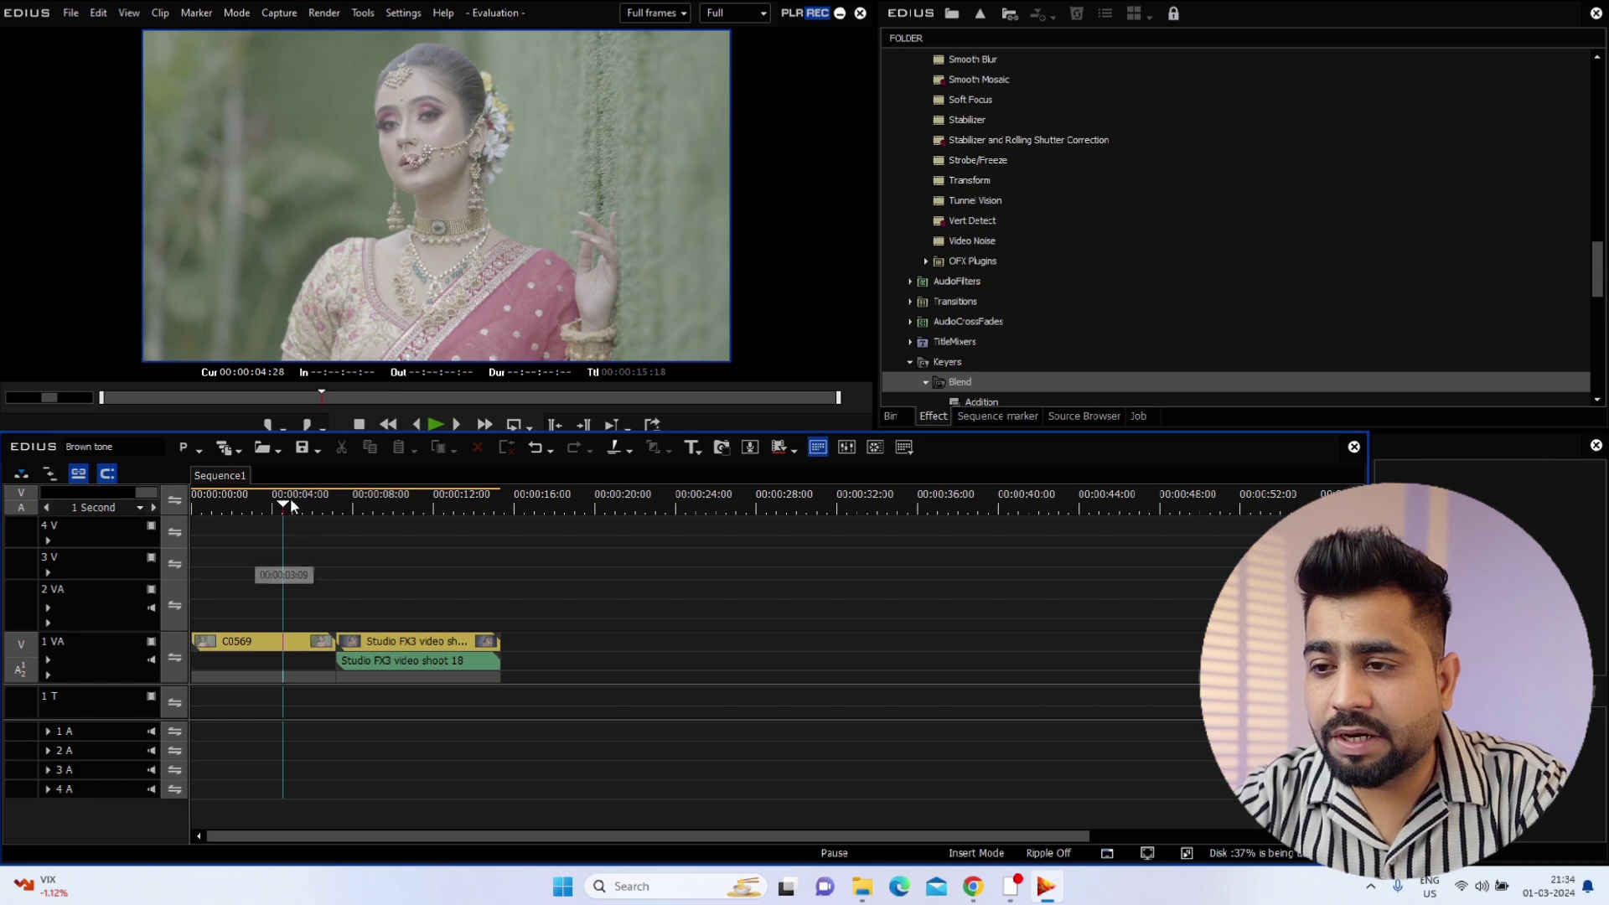
{"action": "left_click_drag", "start_coordinate": [287, 499], "coordinate": [264, 561]}
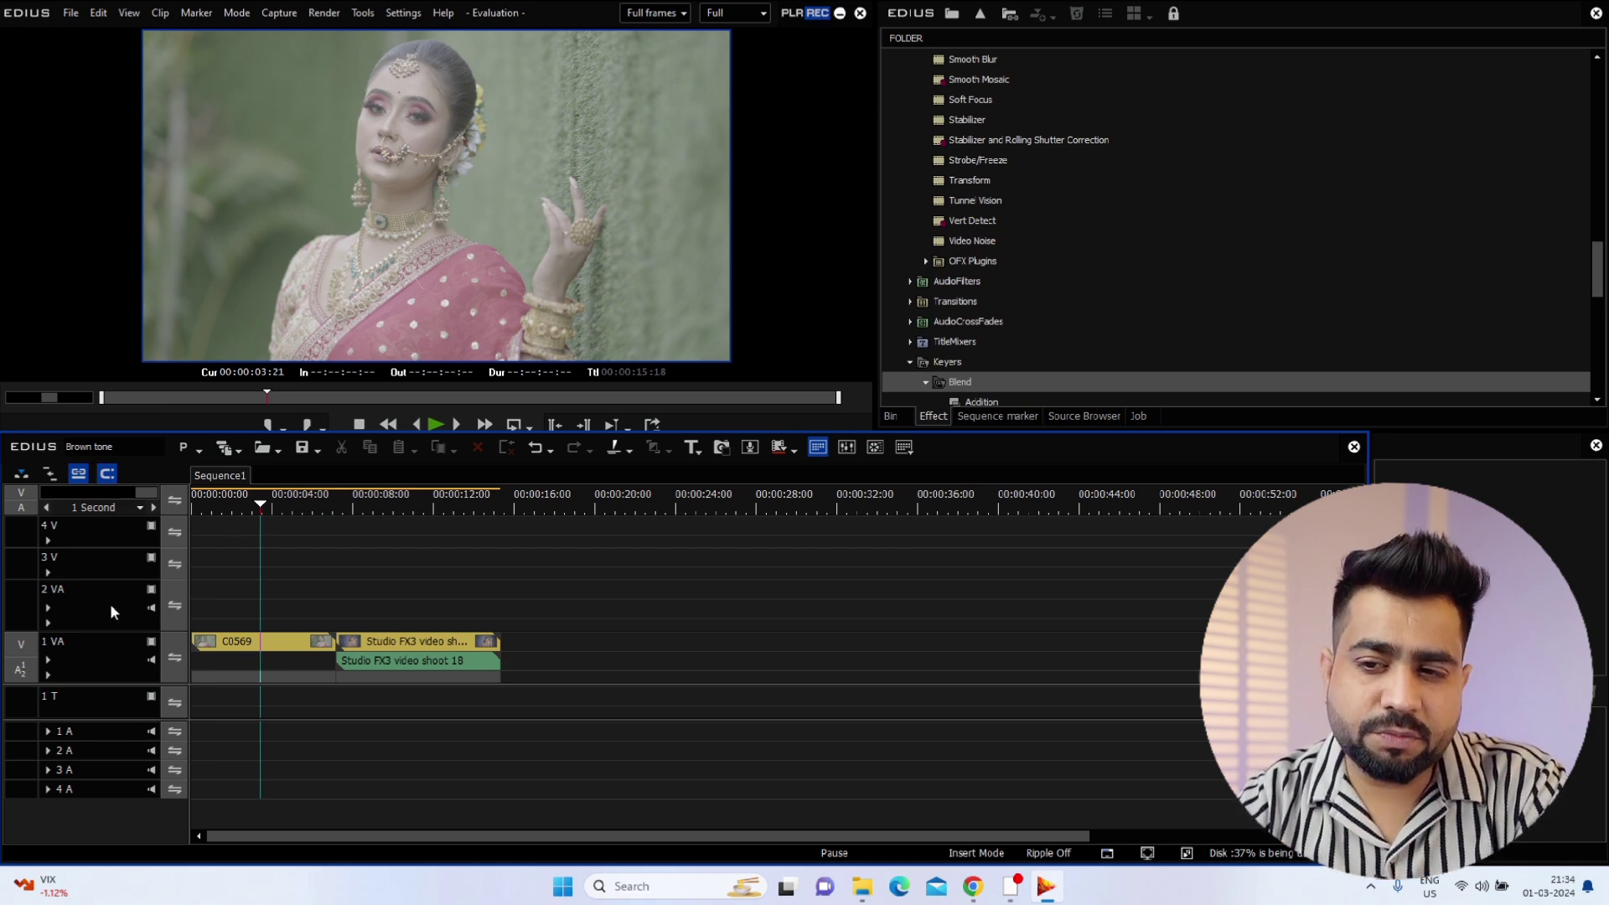
- Add a new Adjustment Clip on track 3 V above C0569 and move it to the start of the timeline
{"action": "left_click_drag", "start_coordinate": [262, 508], "coordinate": [228, 509]}
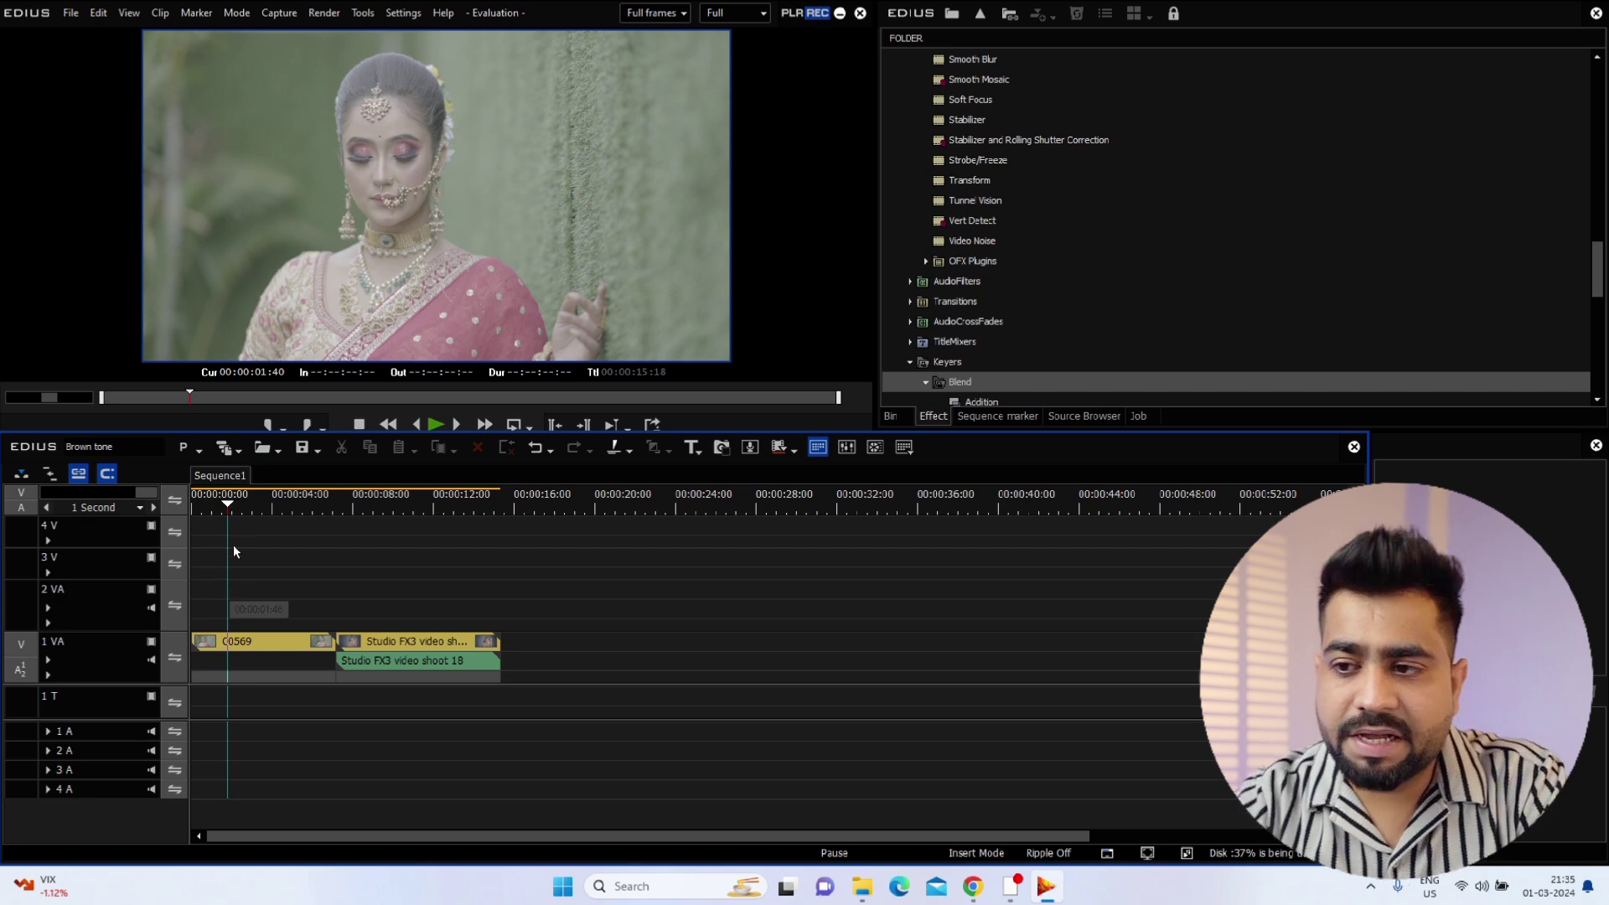
{"action": "right_click", "coordinate": [231, 555]}
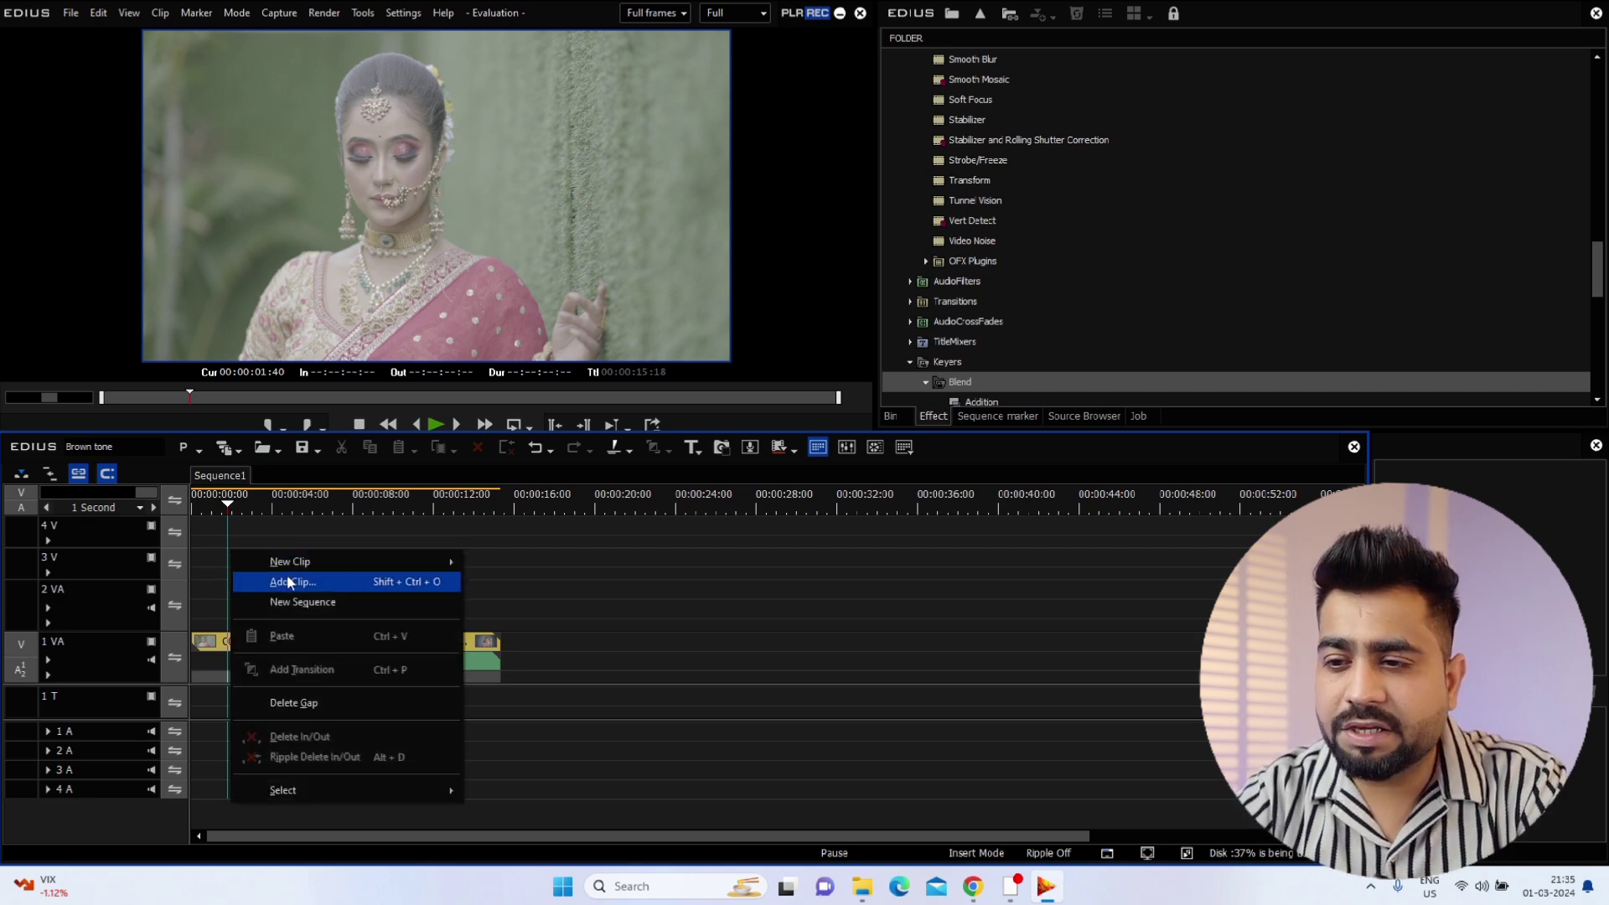
{"action": "mouse_move", "coordinate": [306, 566]}
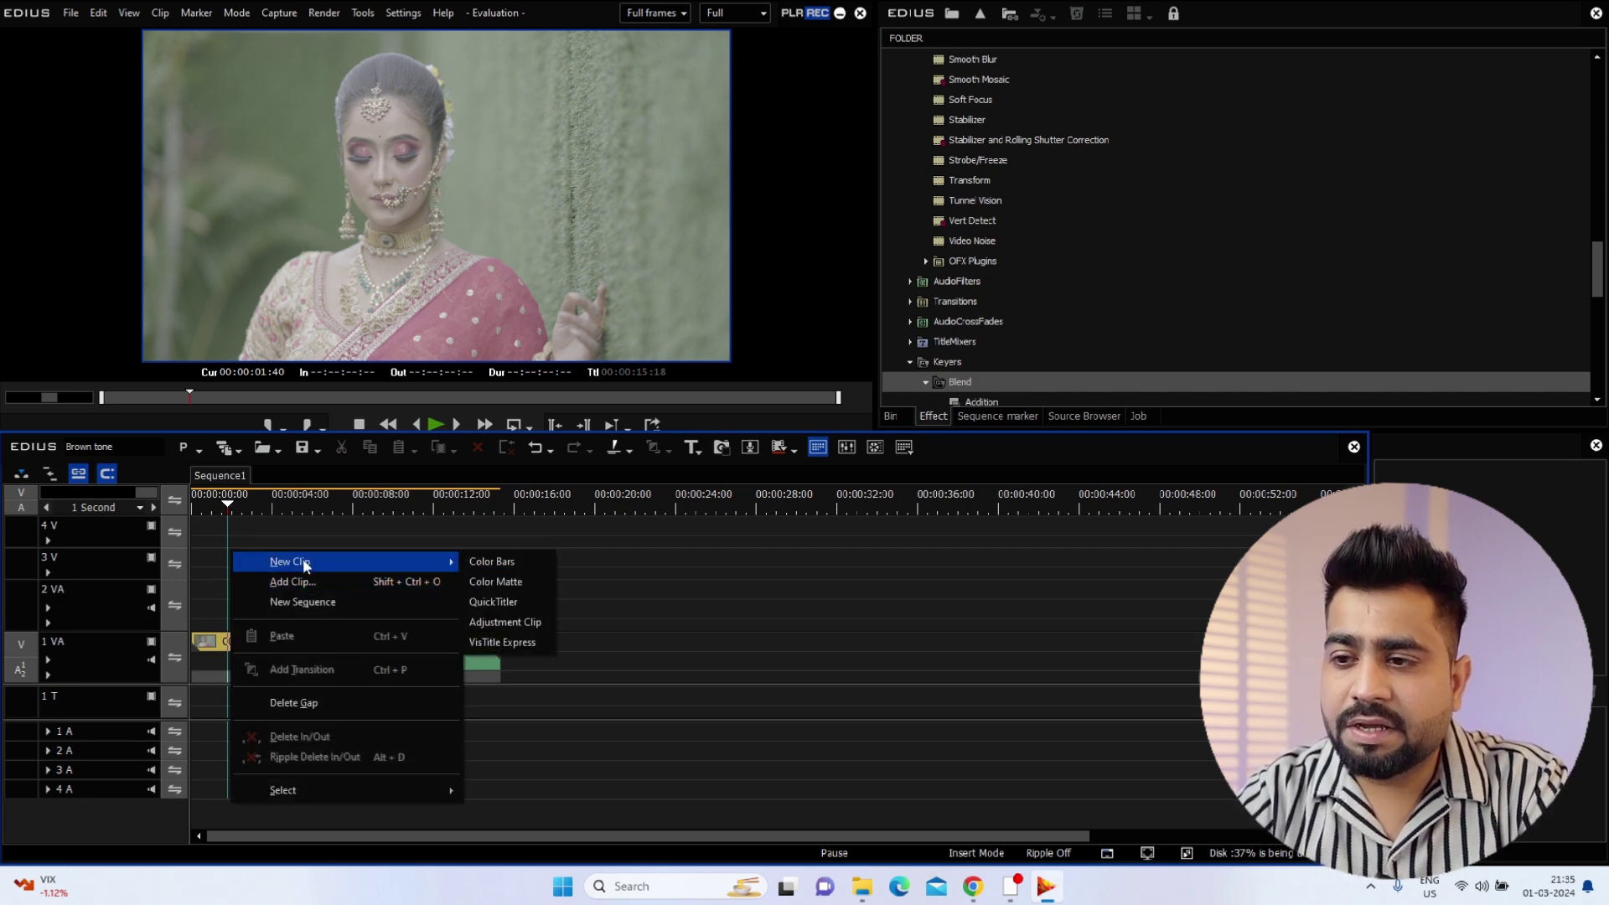
{"action": "left_click", "coordinate": [494, 622]}
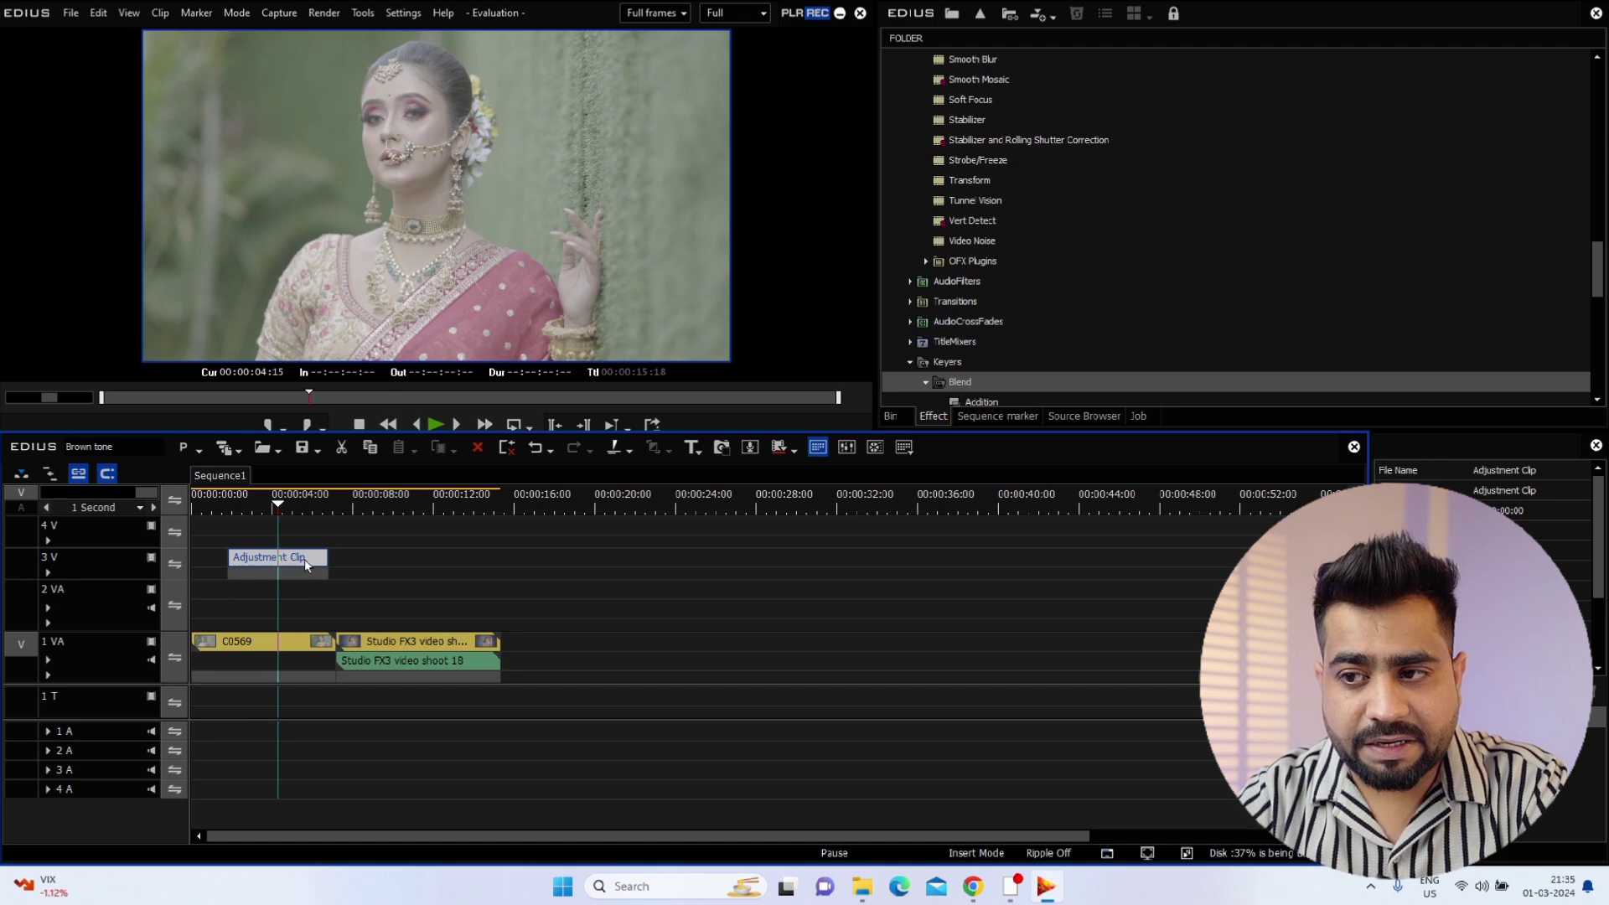
{"action": "left_click_drag", "start_coordinate": [305, 560], "coordinate": [243, 565]}
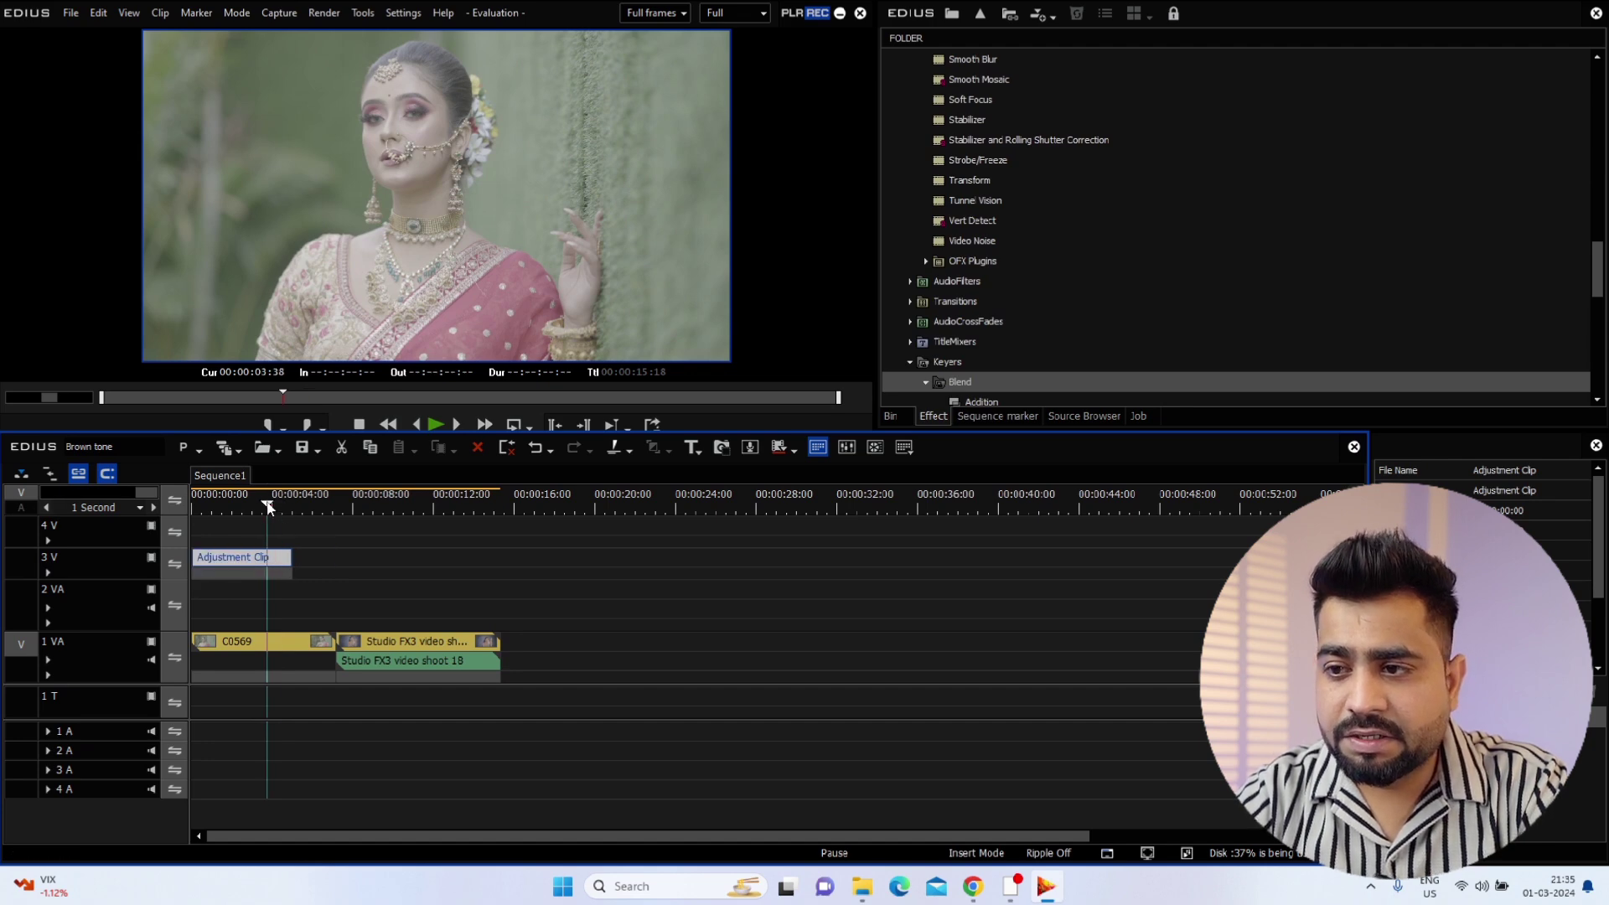
- Apply the Primary Color Correction filter to the adjustment clip and open its settings
{"action": "left_click", "coordinate": [236, 558]}
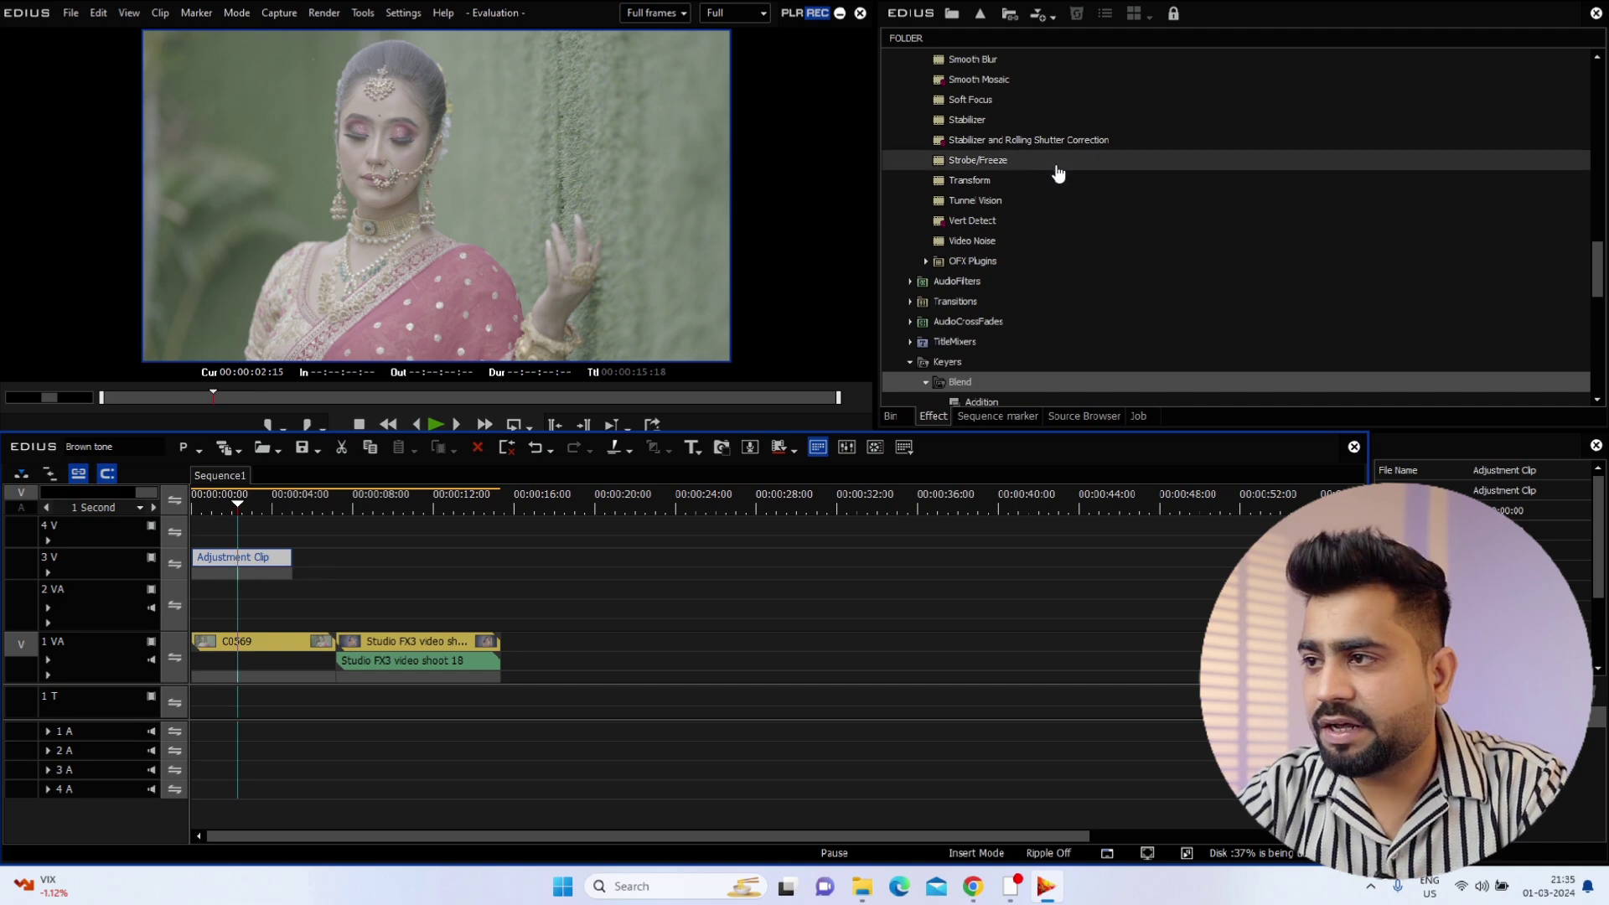
{"action": "scroll", "coordinate": [1056, 172], "scroll_direction": "up", "scroll_amount": 10}
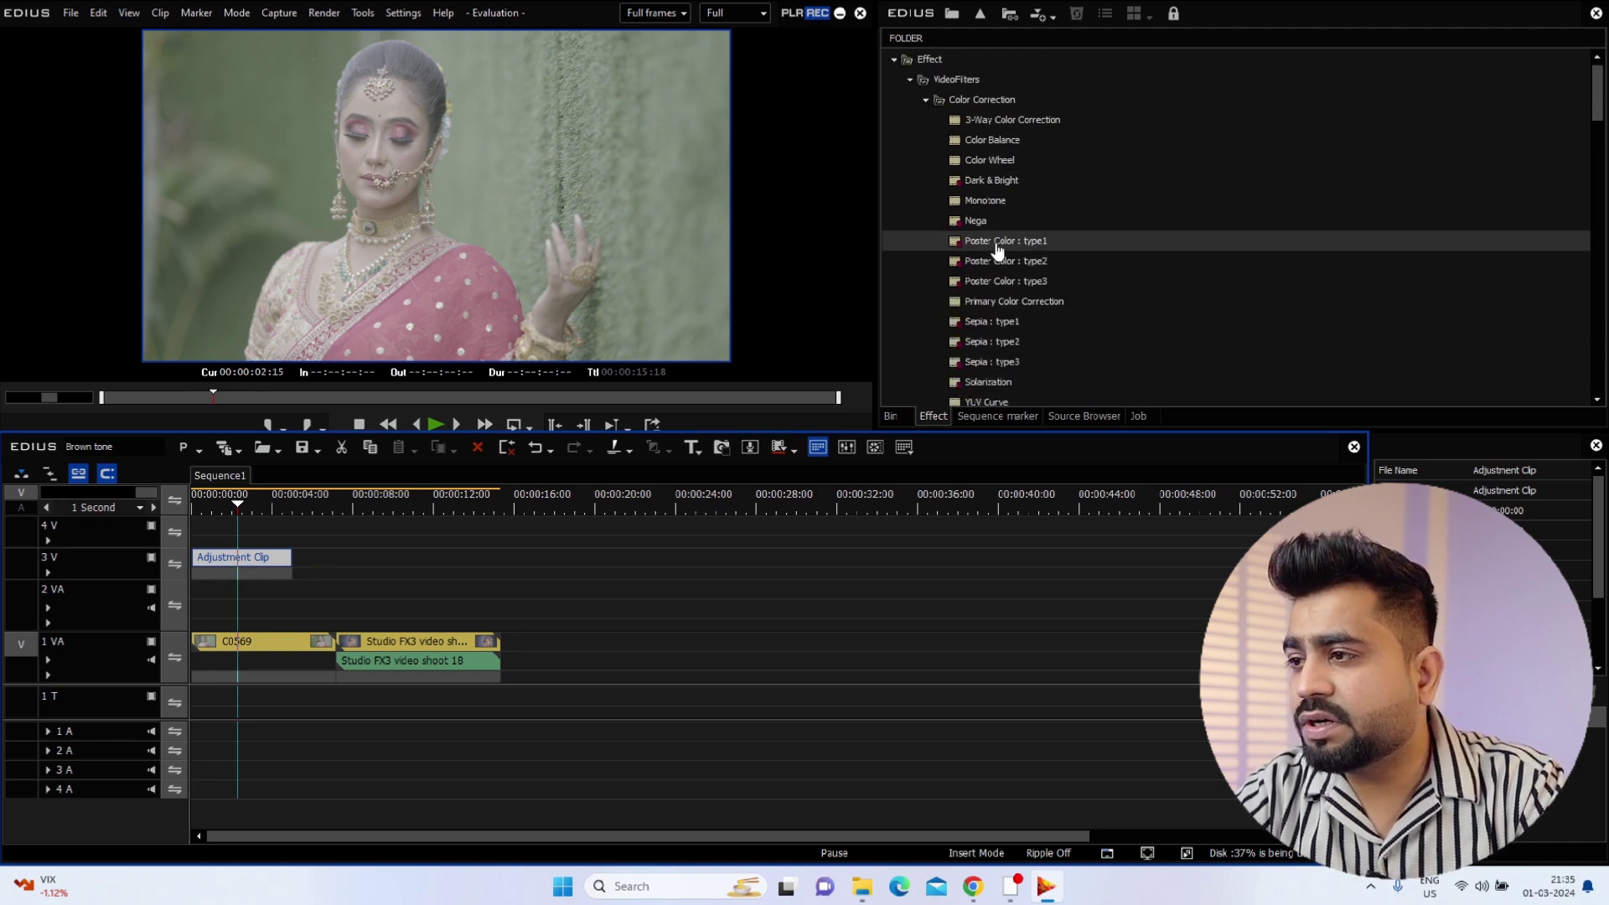
{"action": "left_click", "coordinate": [1009, 301]}
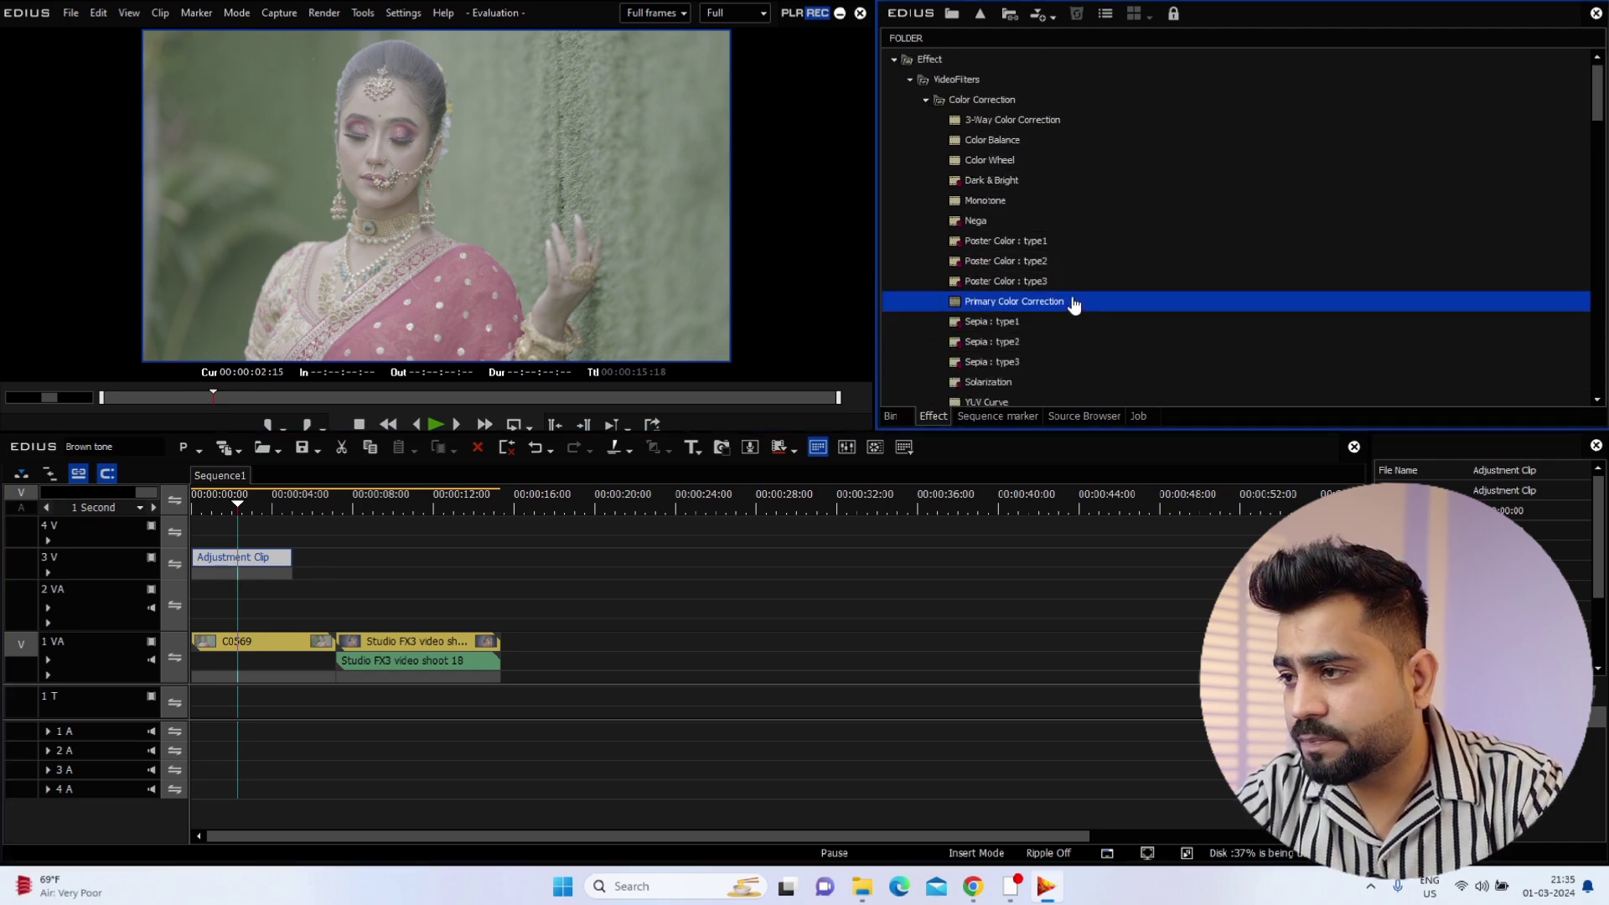
{"action": "left_click_drag", "start_coordinate": [1070, 303], "coordinate": [253, 560]}
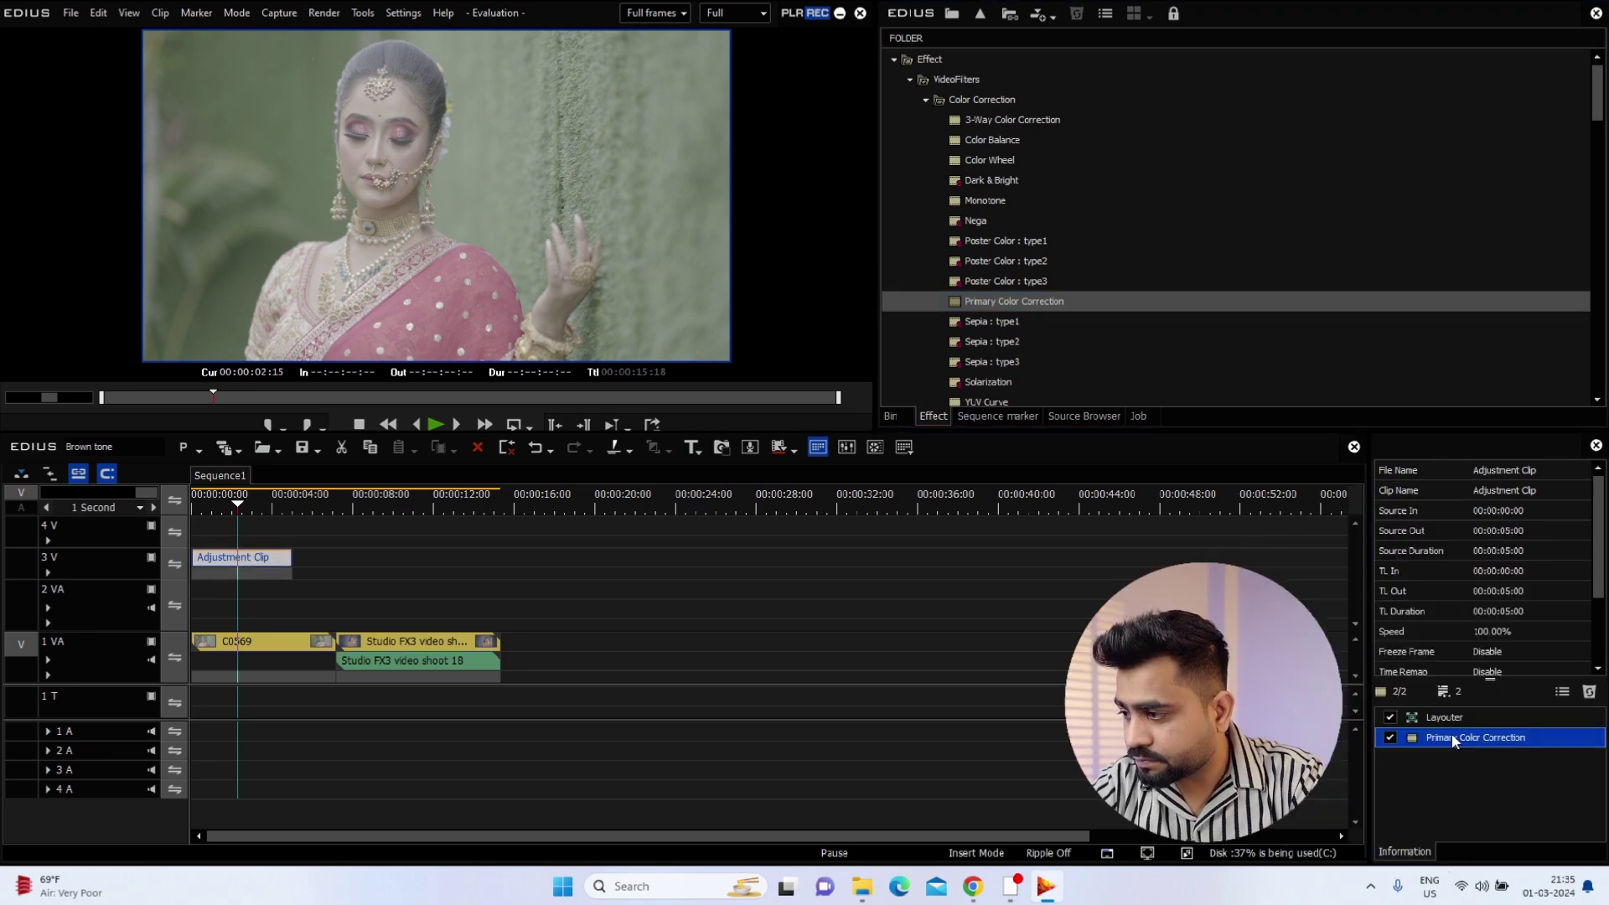
{"action": "double_click", "coordinate": [1451, 735]}
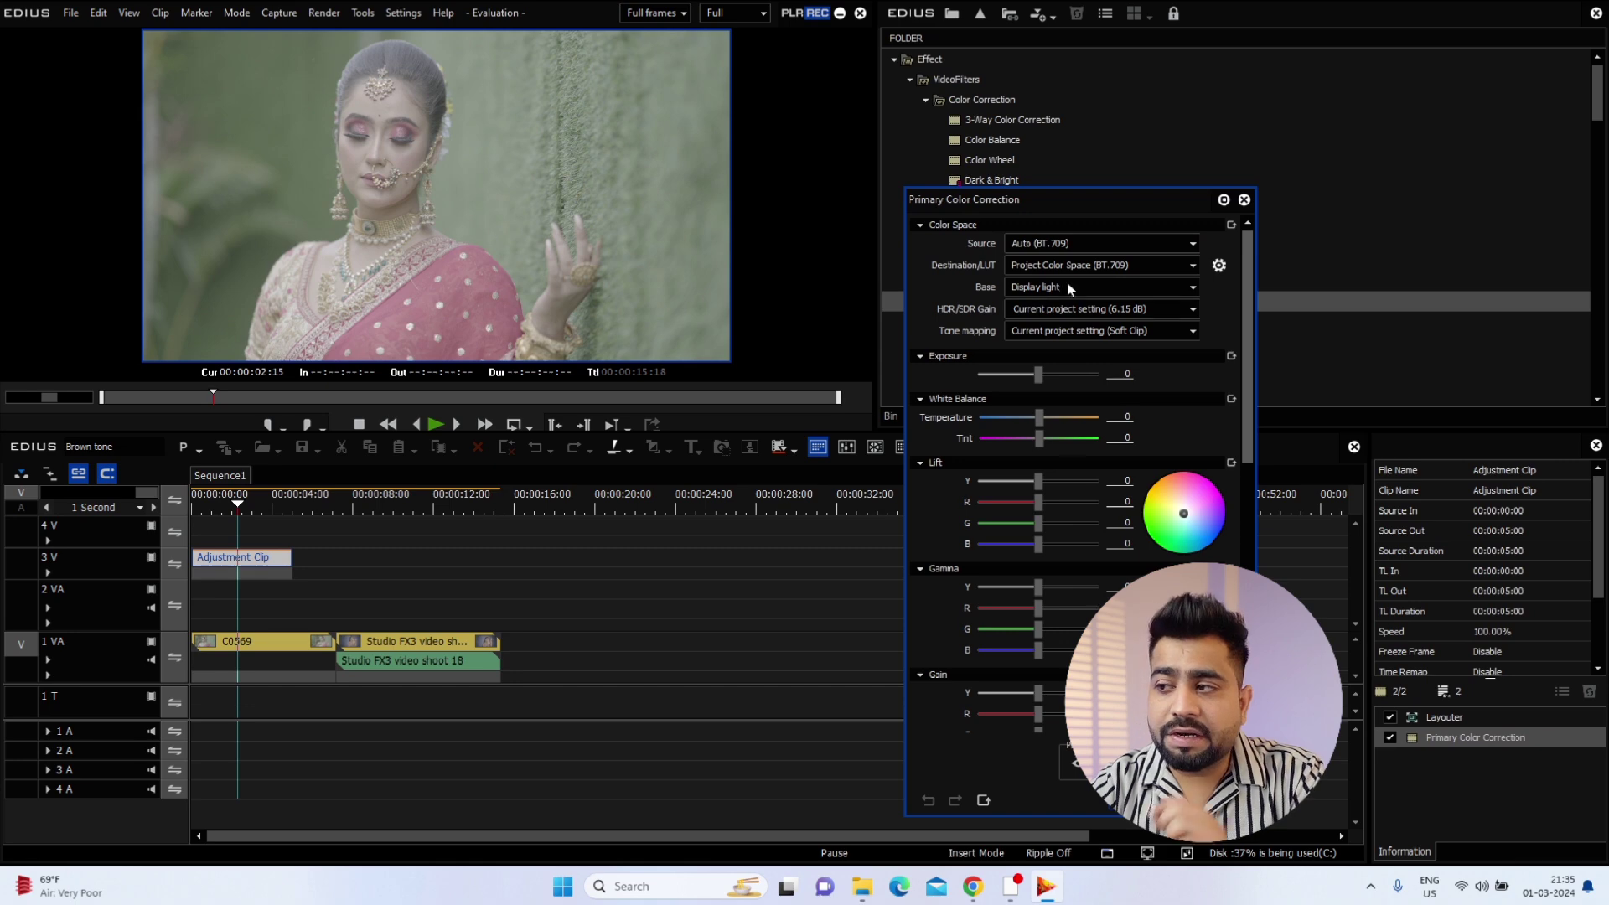
- Try the ARRI ALEXA Log C 400 ASA, Sony 709(800) and Sony S-Gamut3.Cine/S-Log3 destination LUTs and browse the remaining LUTs
{"action": "left_click", "coordinate": [1088, 265]}
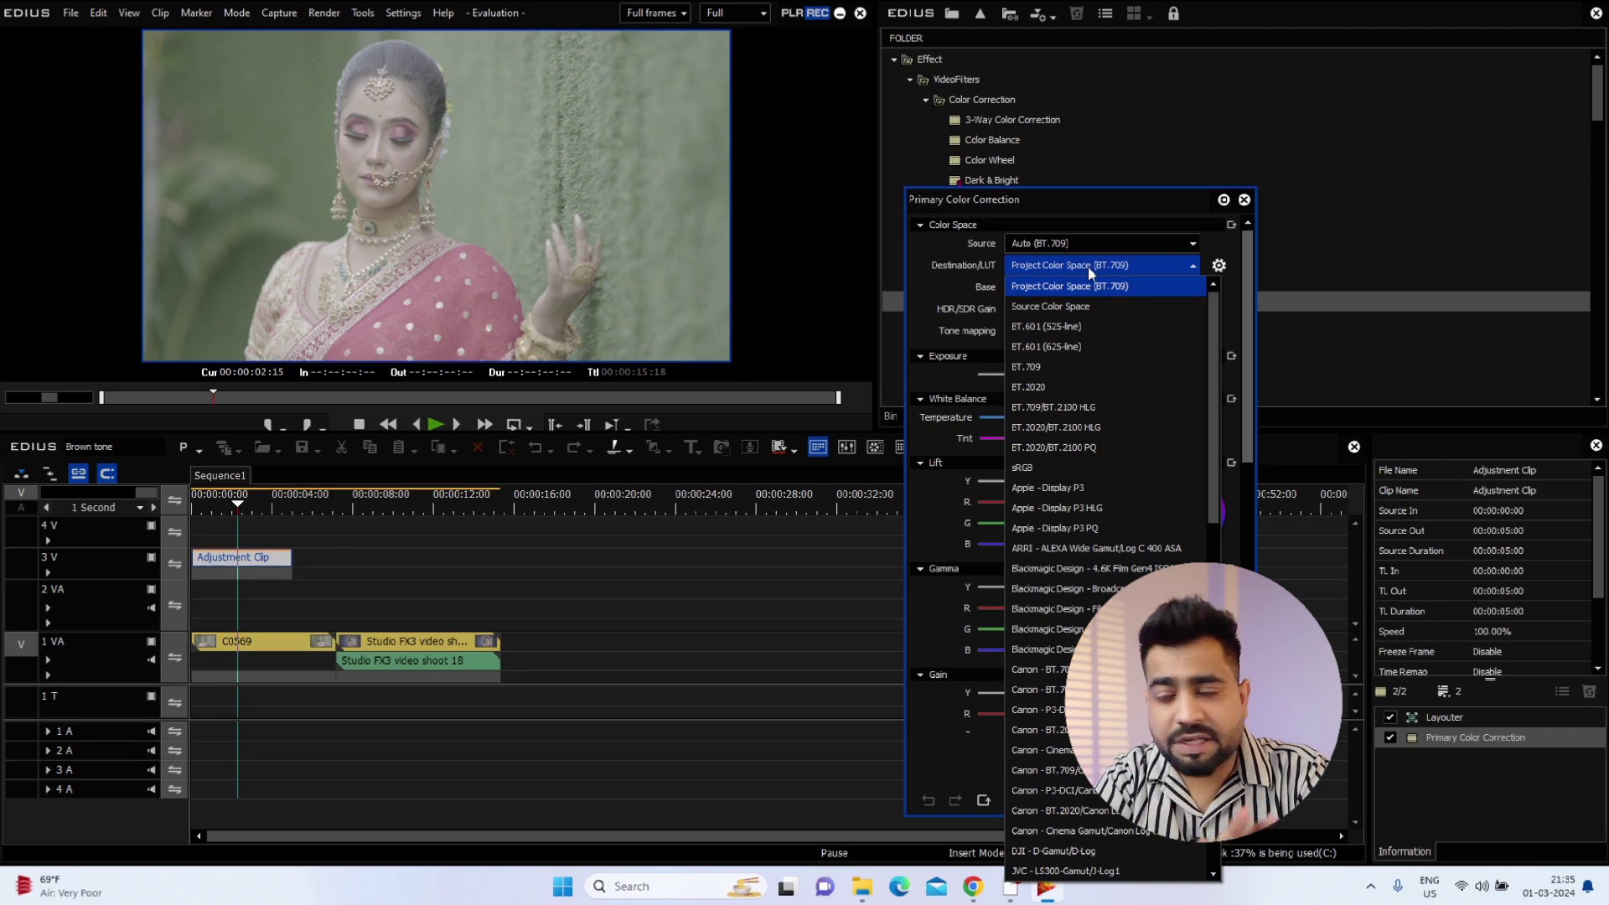
{"action": "left_click", "coordinate": [1066, 549]}
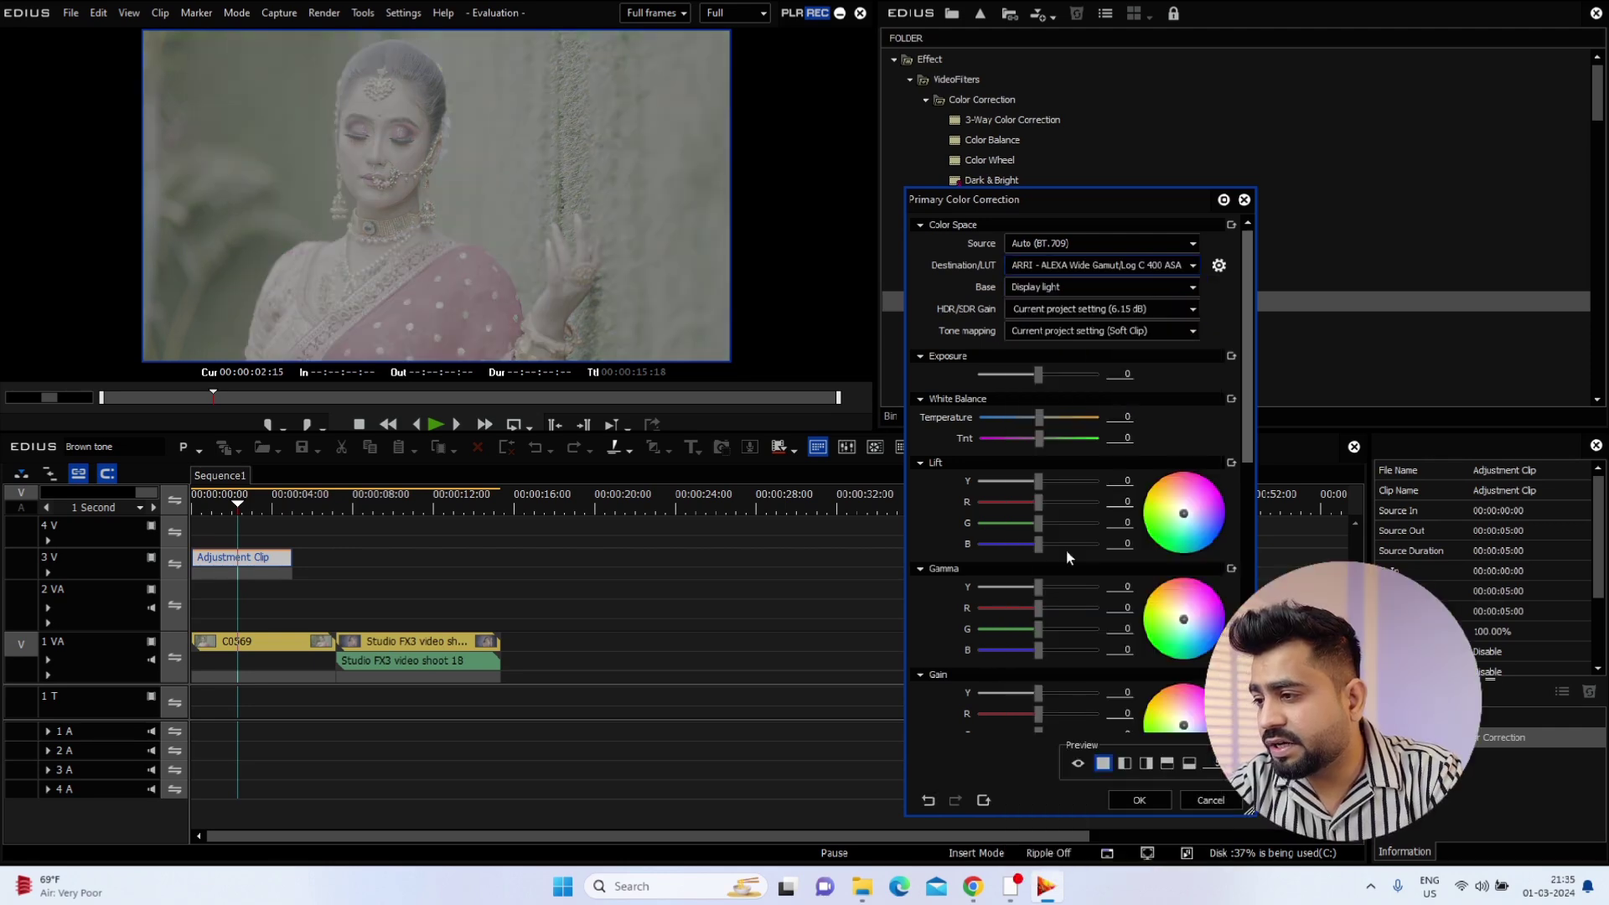
{"action": "left_click", "coordinate": [1062, 265]}
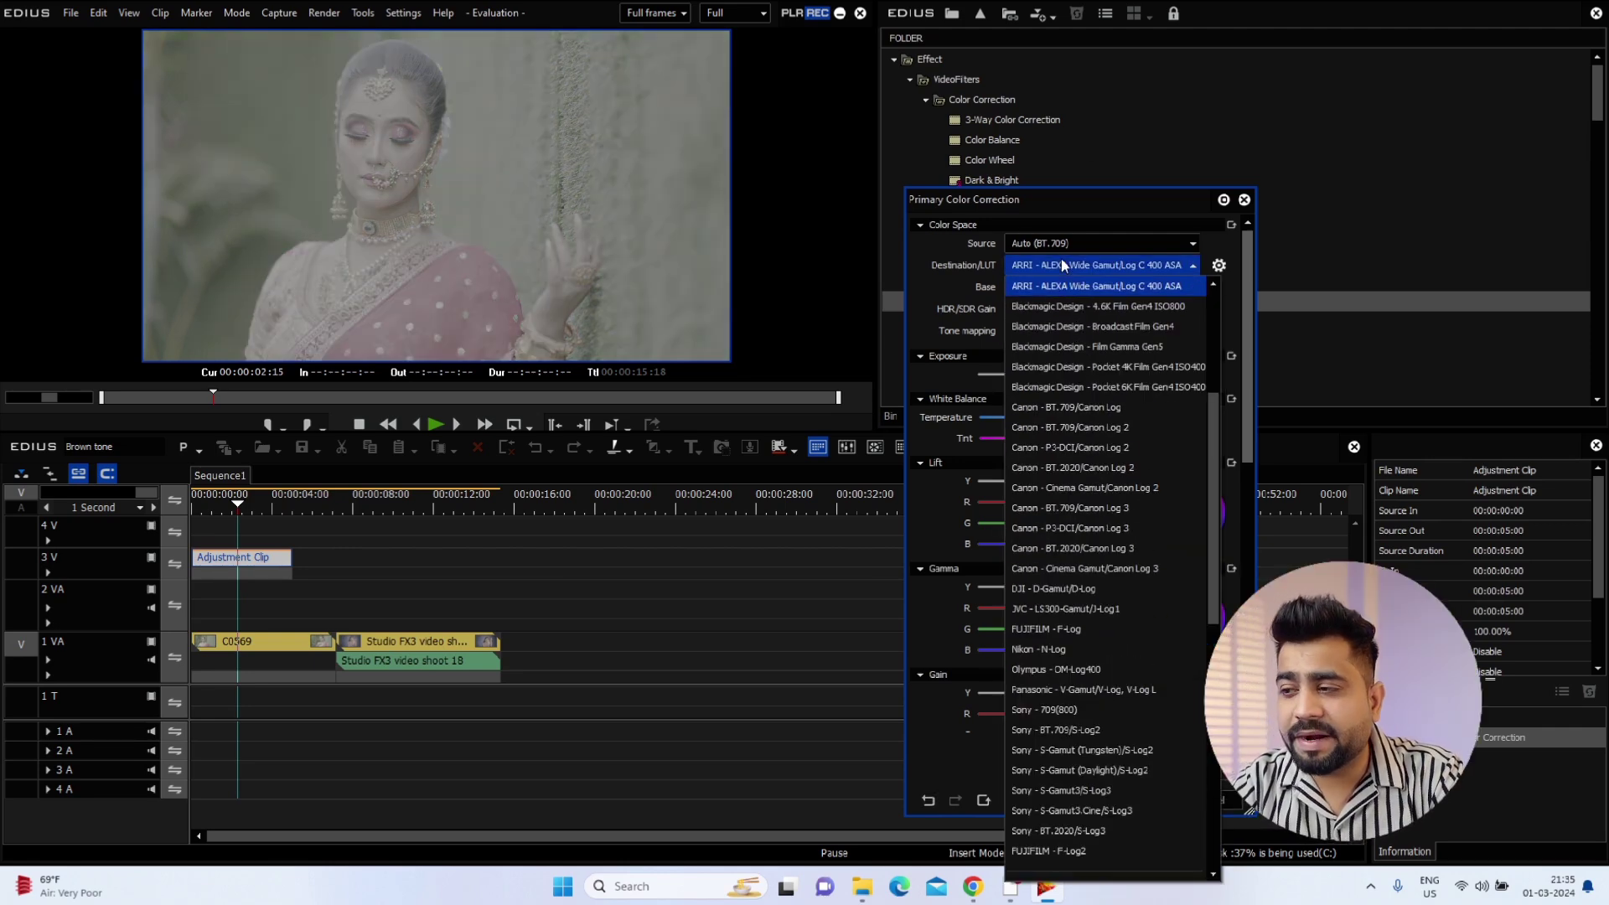
{"action": "left_click", "coordinate": [1072, 711]}
{"action": "left_click", "coordinate": [1078, 266]}
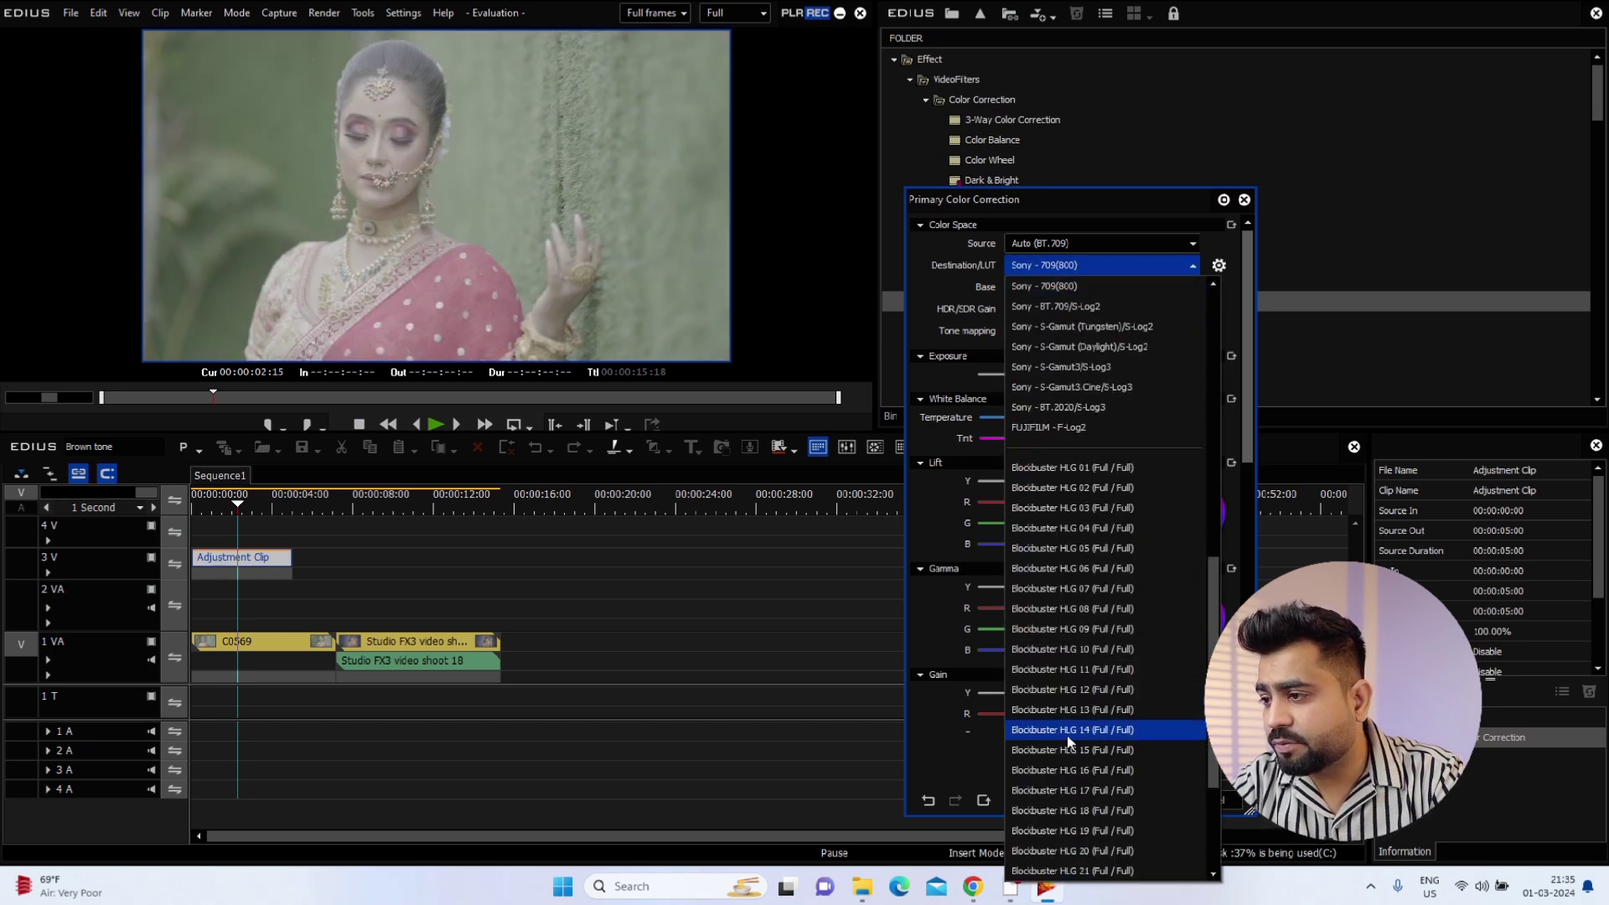
{"action": "left_click", "coordinate": [1068, 392]}
{"action": "left_click", "coordinate": [1111, 267]}
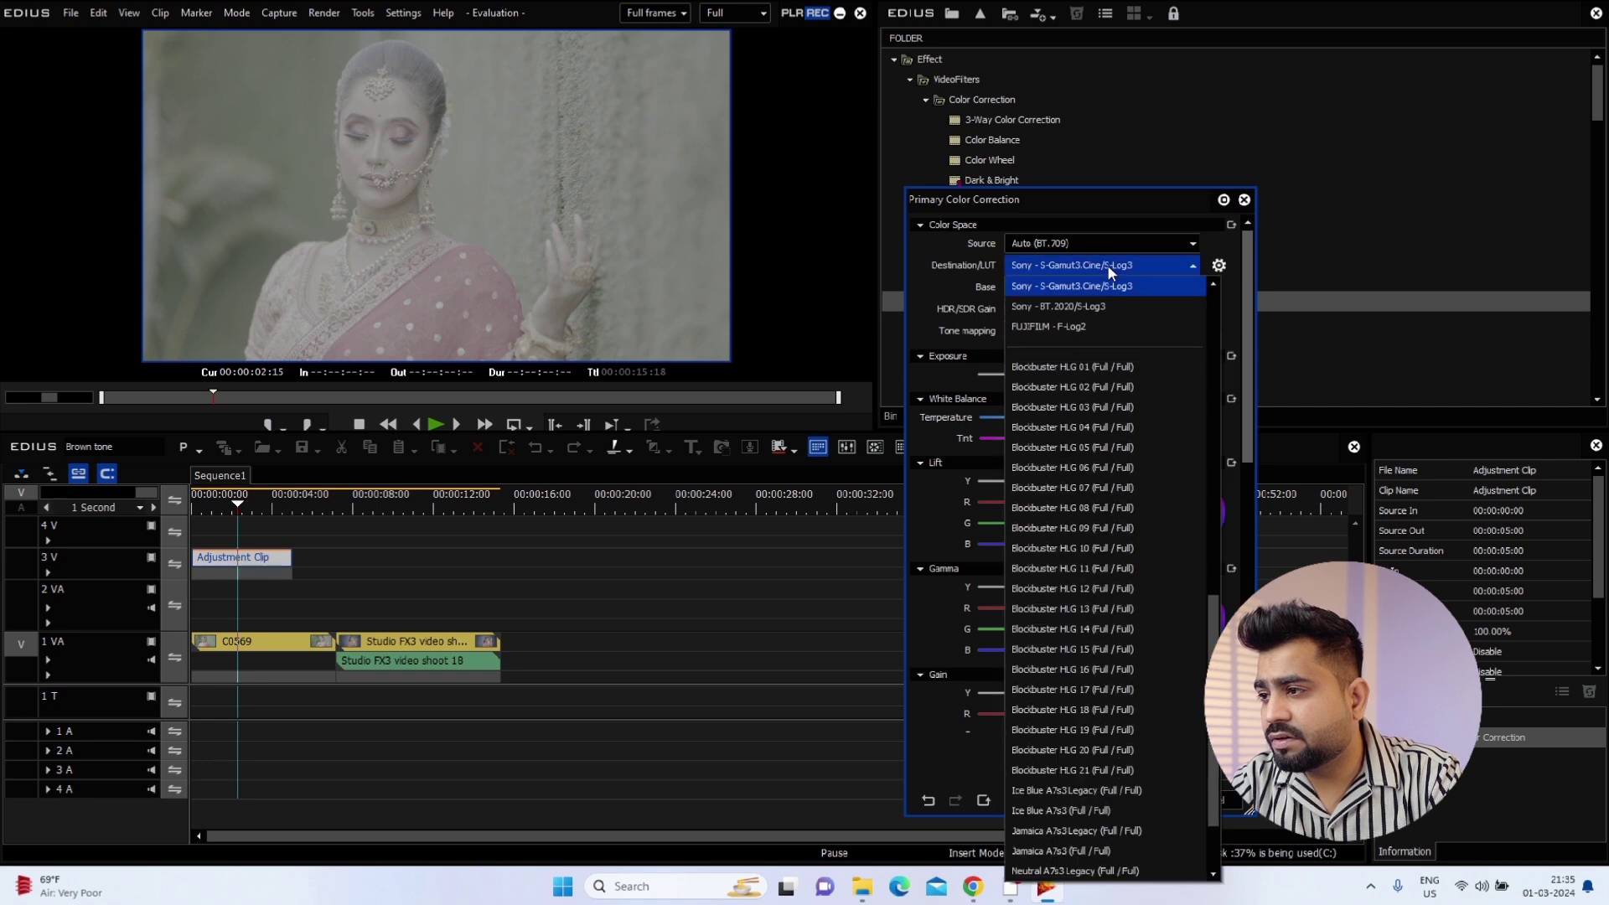
{"action": "left_click", "coordinate": [1110, 268]}
{"action": "left_click", "coordinate": [1111, 266]}
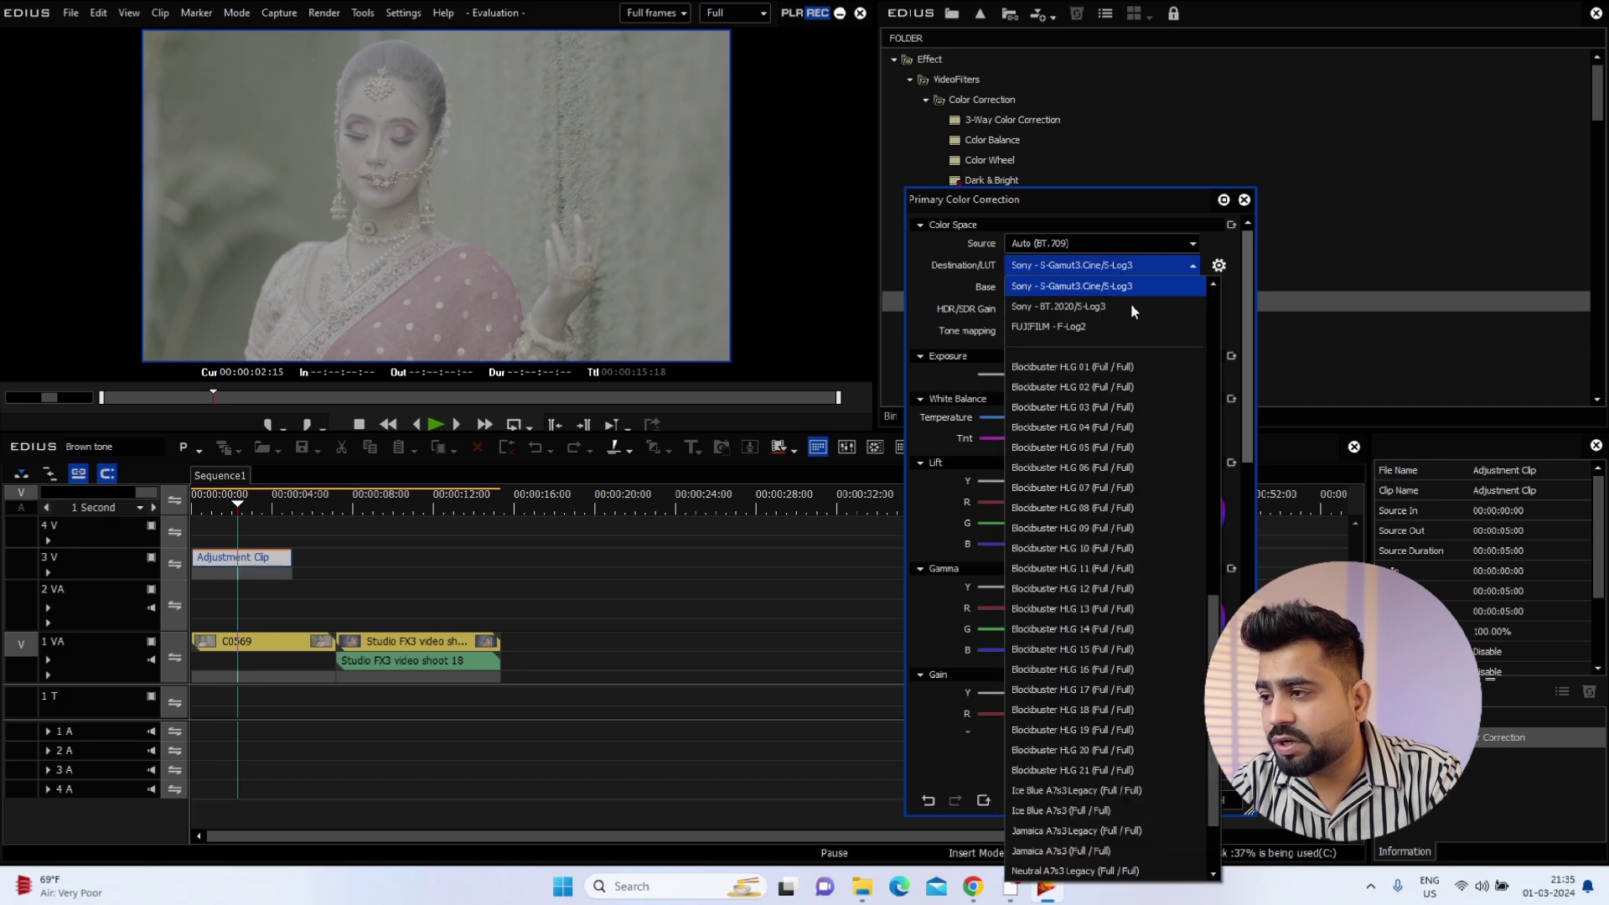
{"action": "scroll", "coordinate": [1090, 671], "scroll_direction": "down", "scroll_amount": 2}
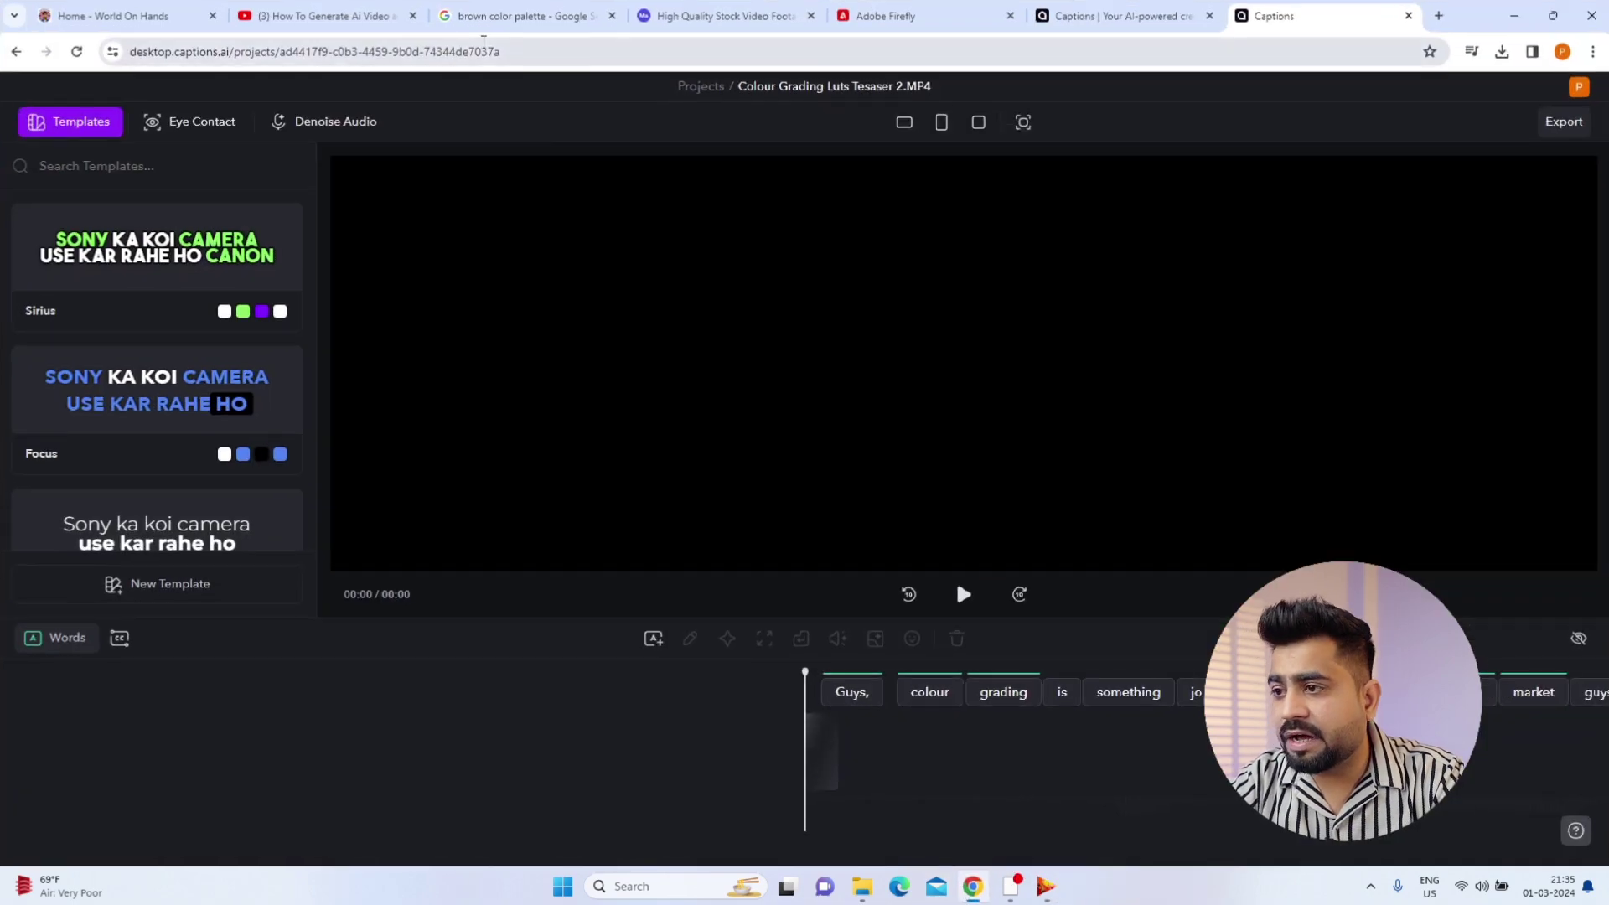
- Switch to Chrome and look over the LUT downloads on the World On Hands home page
{"action": "left_click", "coordinate": [327, 16]}
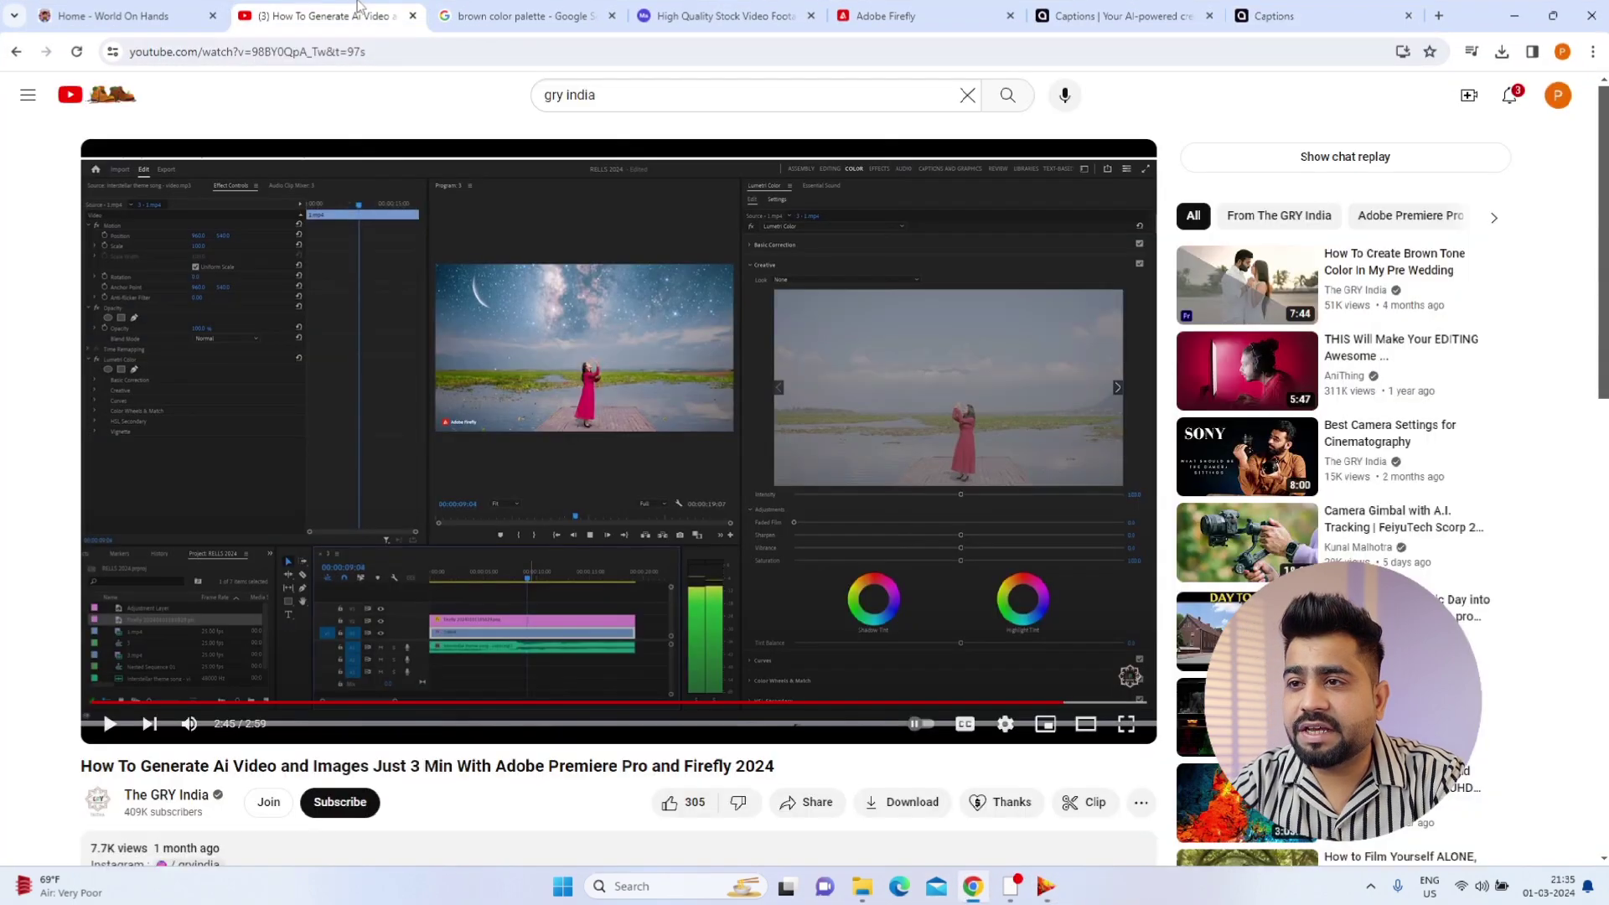
{"action": "left_click", "coordinate": [519, 16]}
{"action": "left_click", "coordinate": [183, 17]}
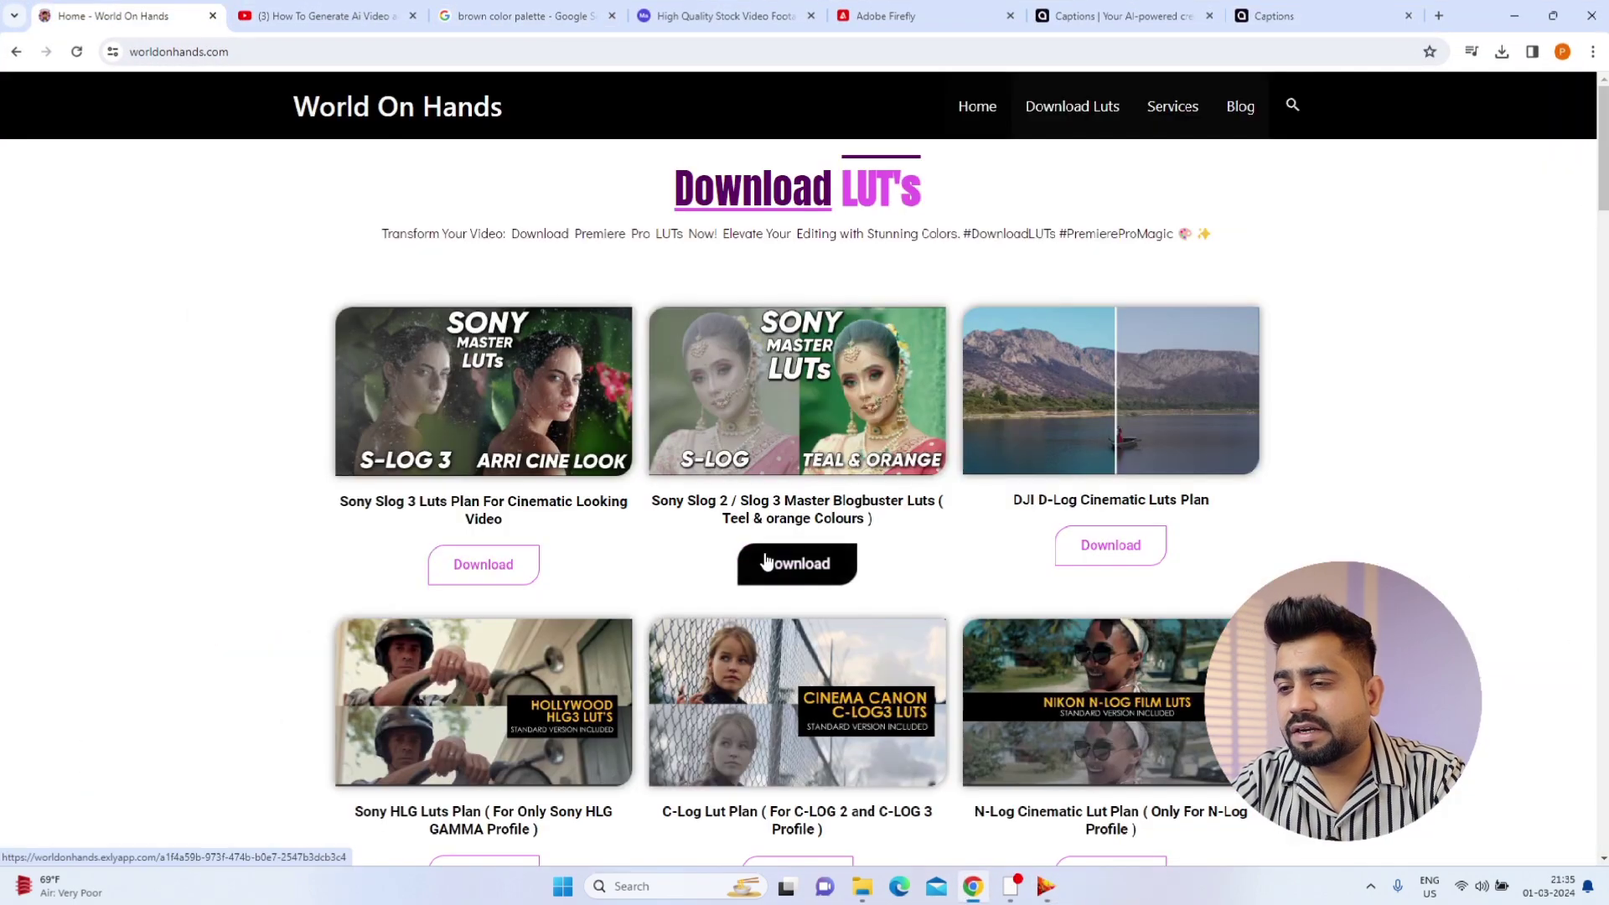
{"action": "scroll", "coordinate": [792, 536], "scroll_direction": "down", "scroll_amount": 1}
{"action": "scroll", "coordinate": [792, 532], "scroll_direction": "up", "scroll_amount": 1}
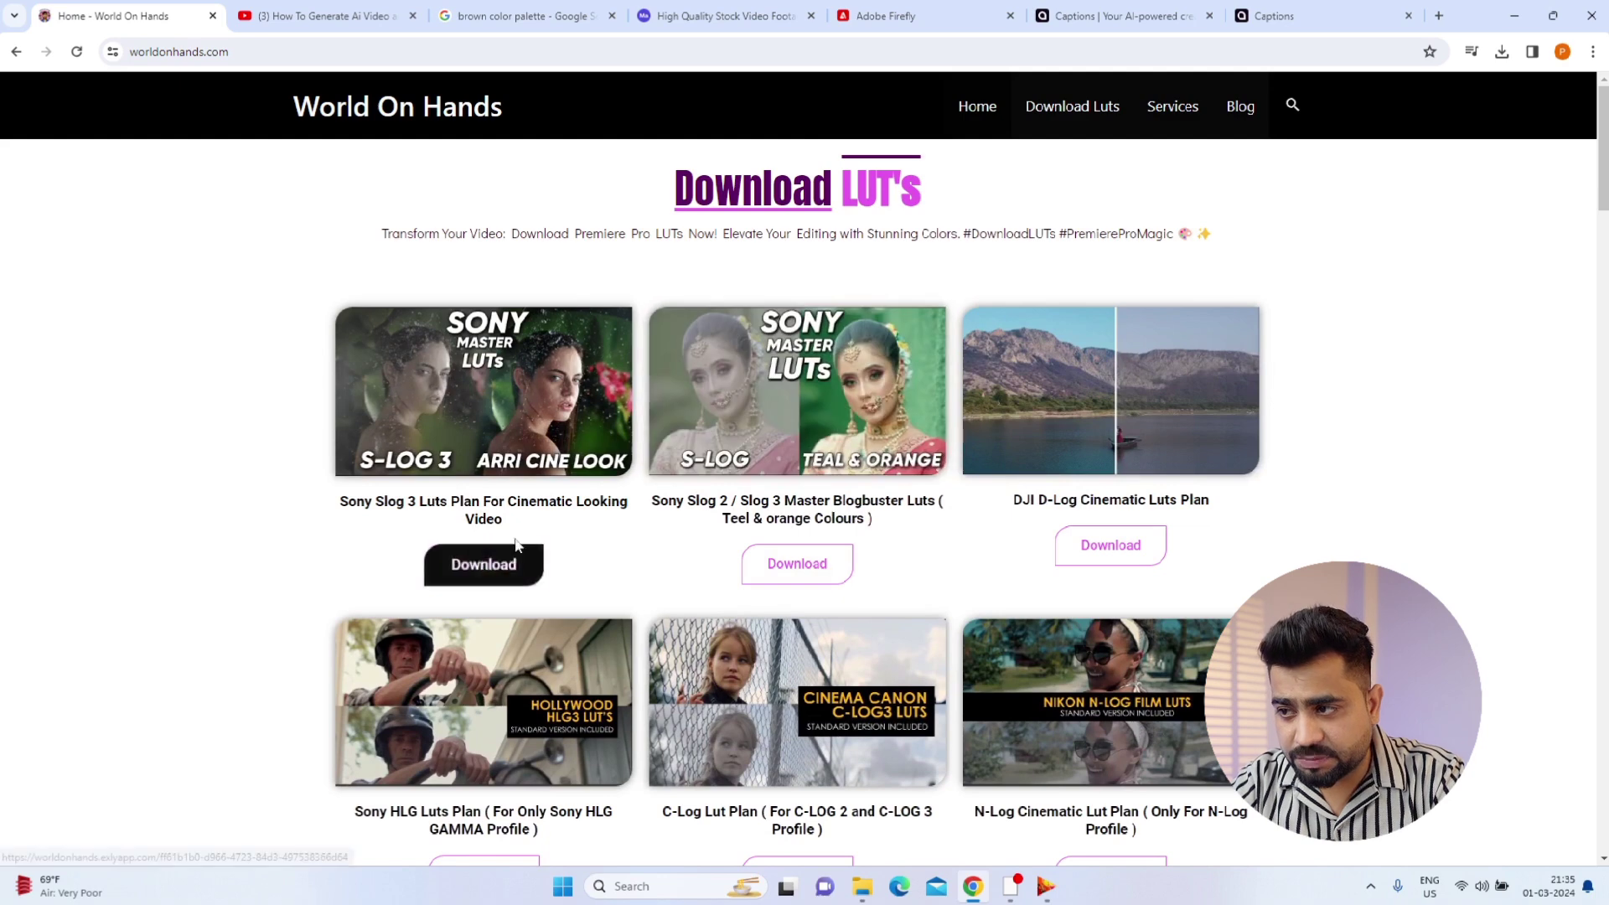
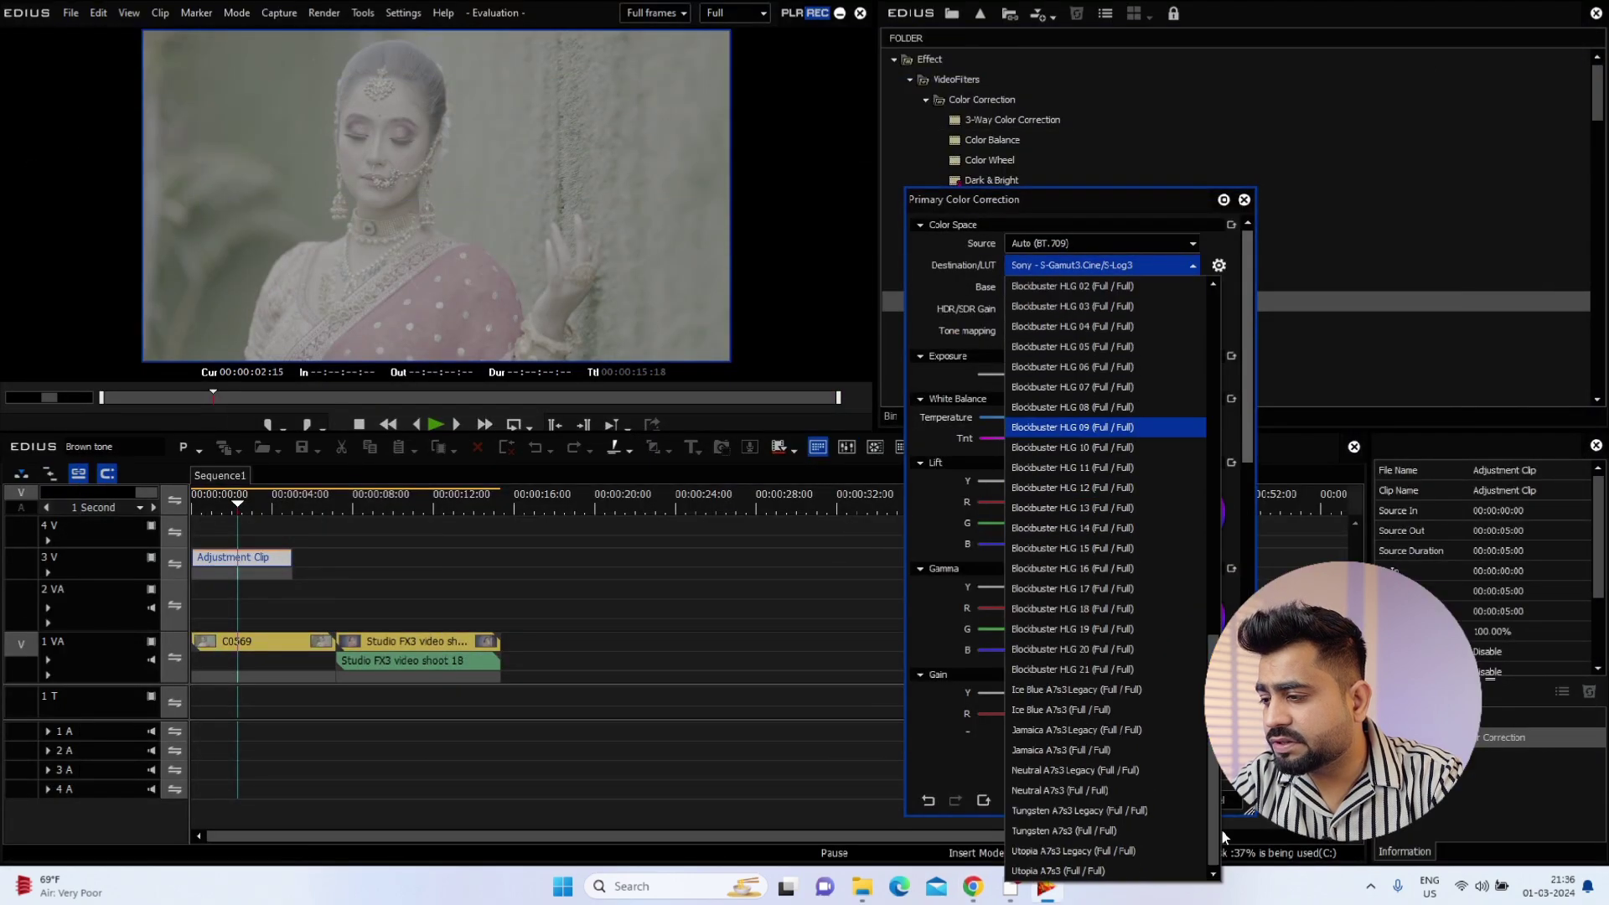
- In EDIUS, set the Destination/LUT to Neutral A7s3 Legacy (Full / Full) and Exposure to -3, apply the correction and preview it
{"action": "left_click", "coordinate": [1097, 870]}
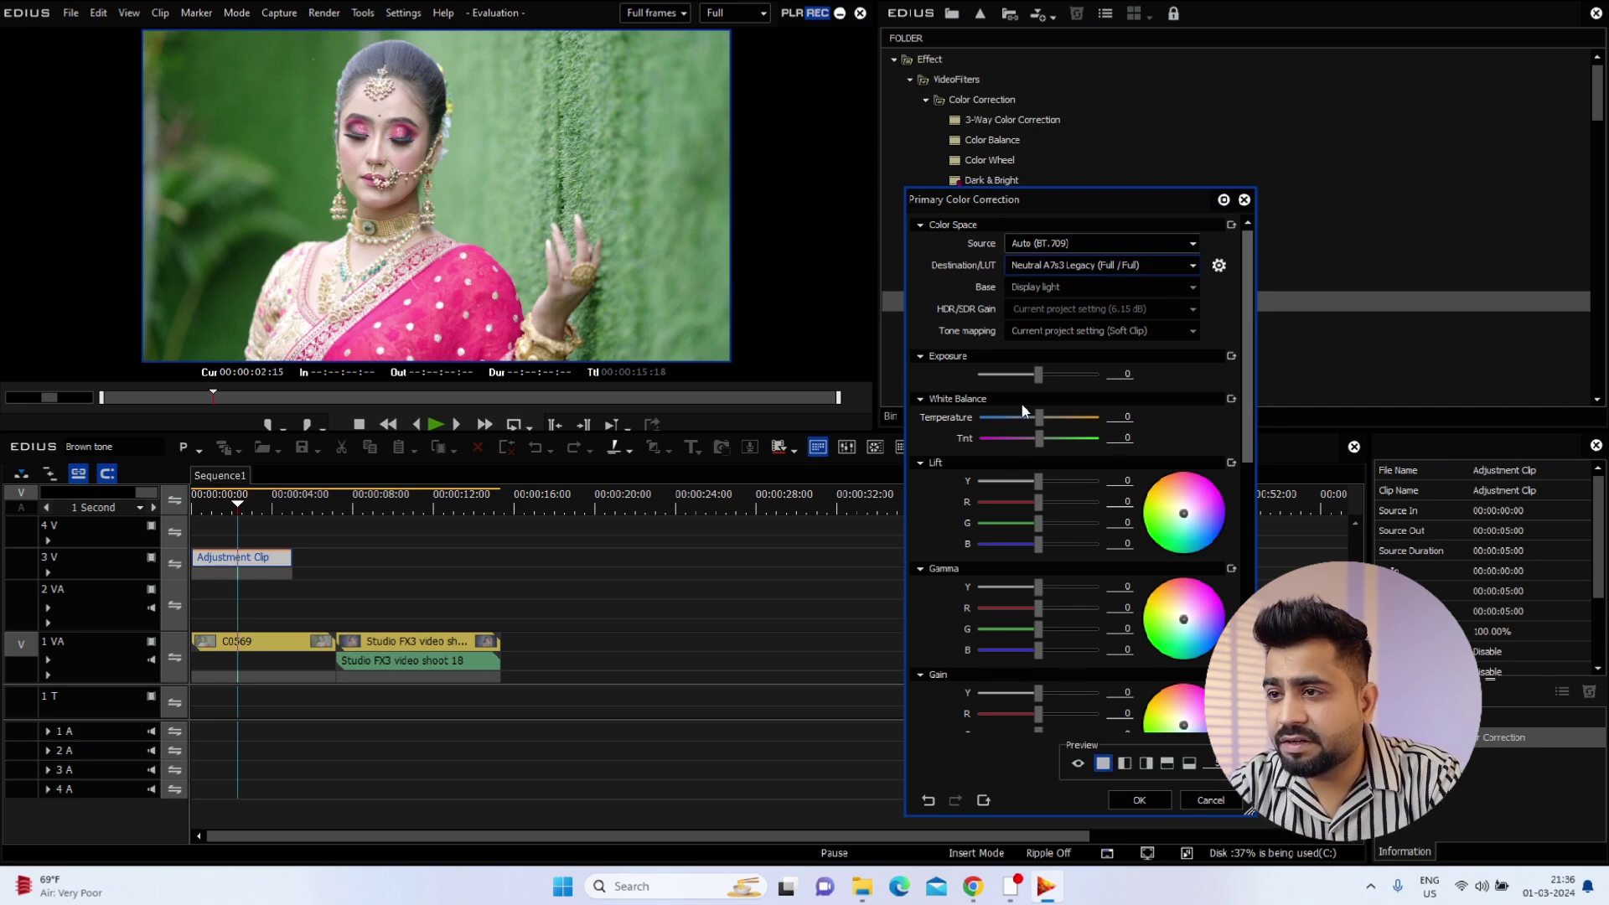
{"action": "left_click_drag", "start_coordinate": [1037, 378], "coordinate": [1035, 379]}
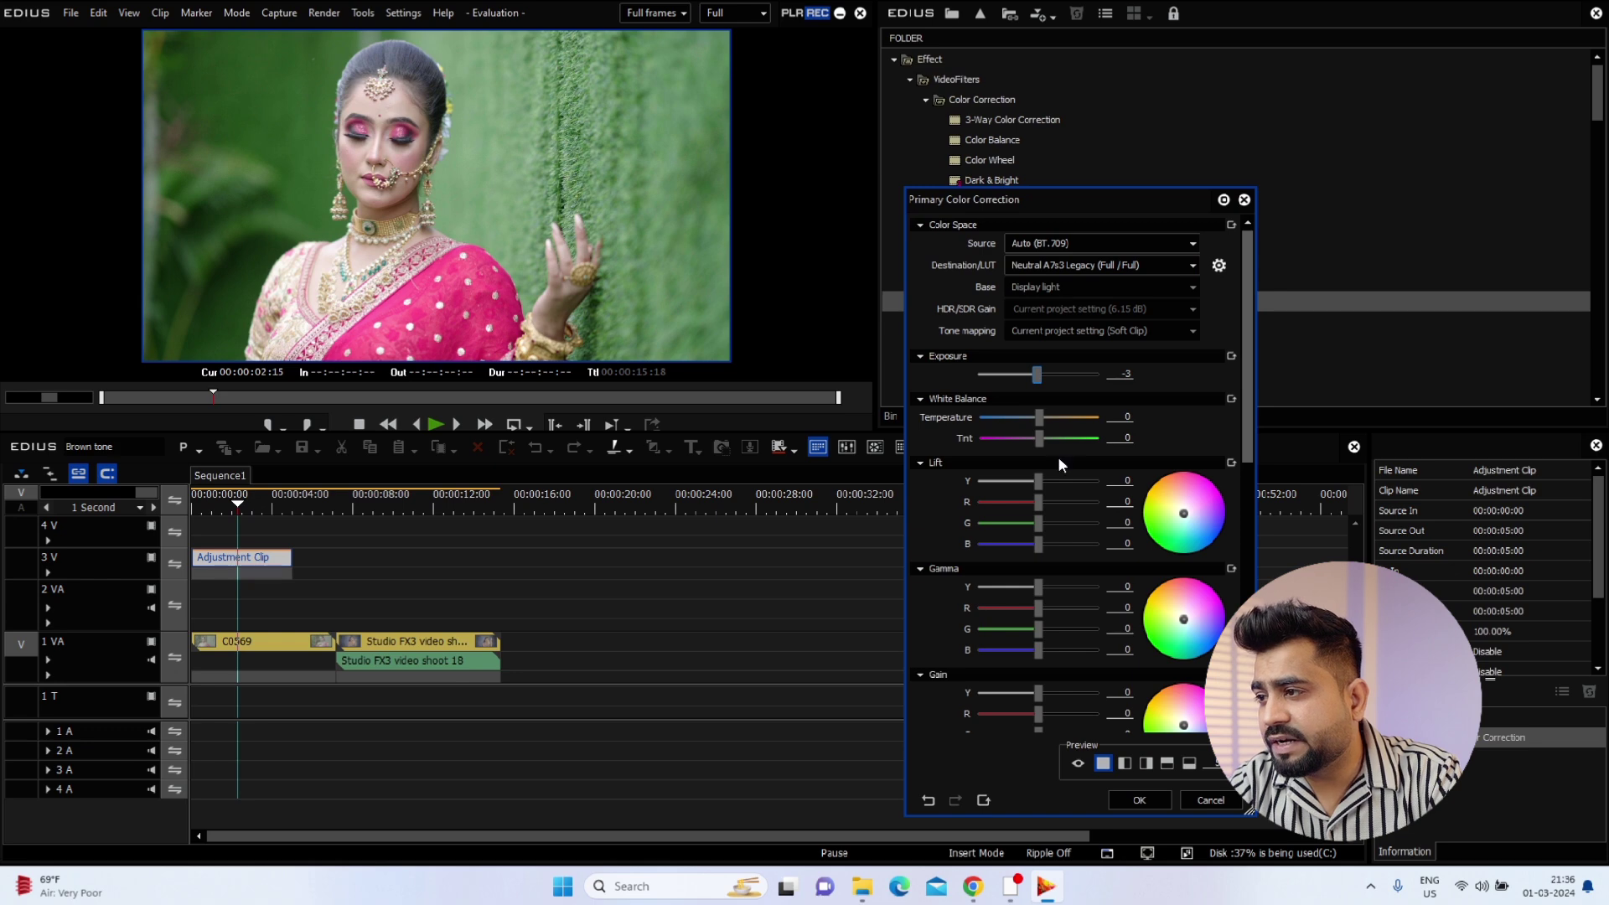
{"action": "left_click", "coordinate": [1128, 793]}
{"action": "mouse_move", "coordinate": [253, 495]}
{"action": "left_mouse_down"}
{"action": "mouse_move", "coordinate": [236, 514]}
{"action": "mouse_move", "coordinate": [251, 518]}
{"action": "left_mouse_up"}
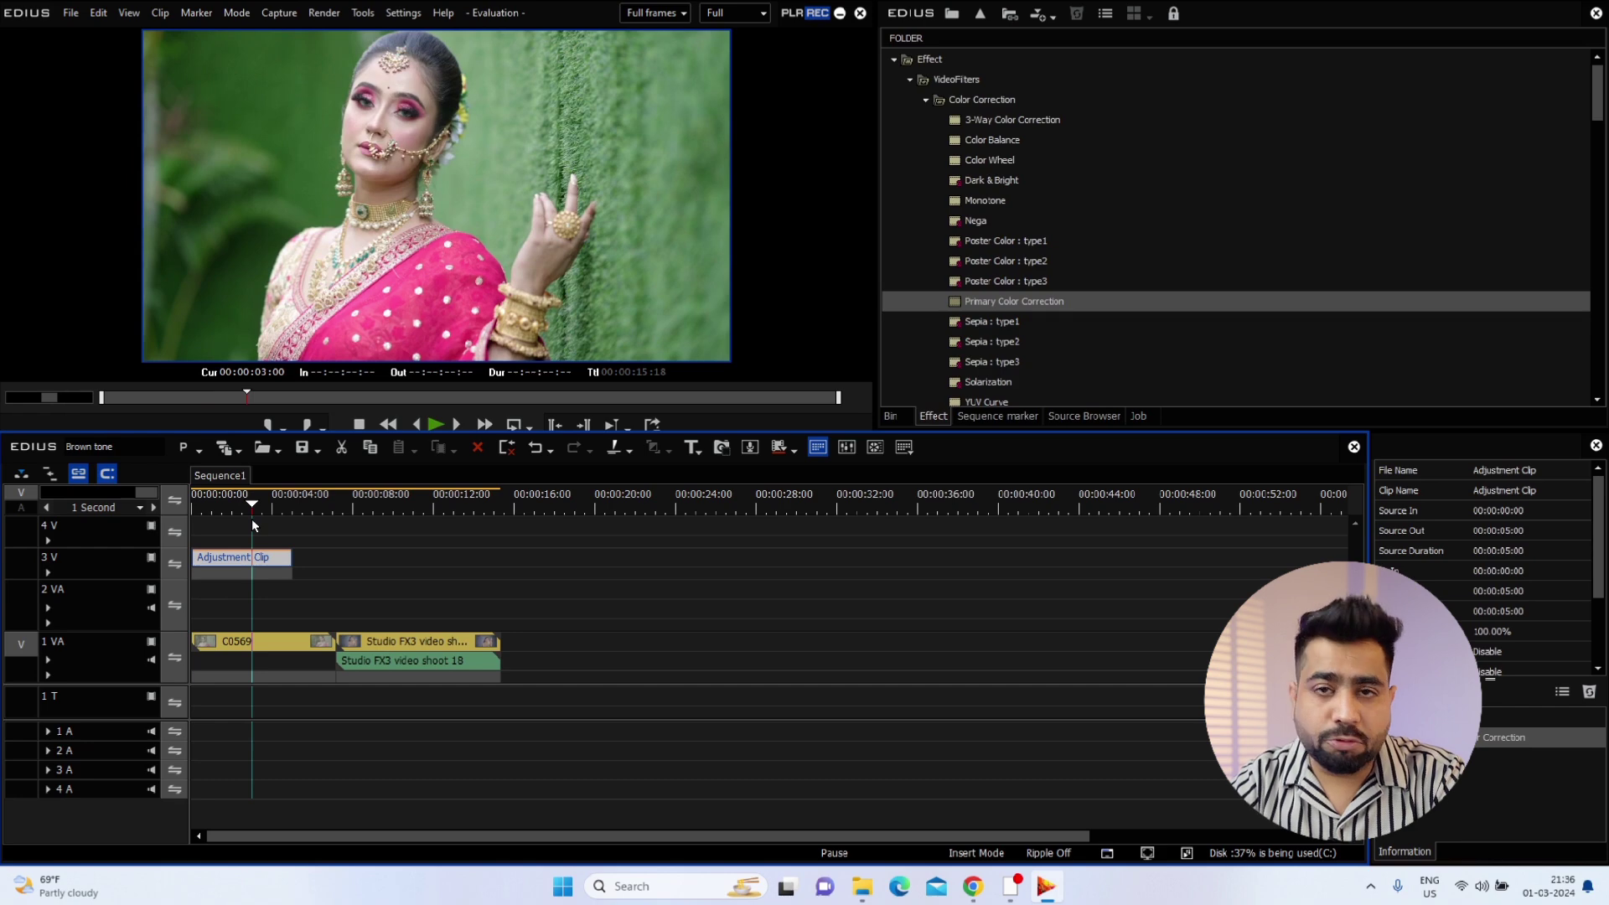
- Switch to Chrome, examine the CreativeBooster brown color palette image in the Google results, and return to EDIUS
{"action": "mouse_move", "coordinate": [982, 897]}
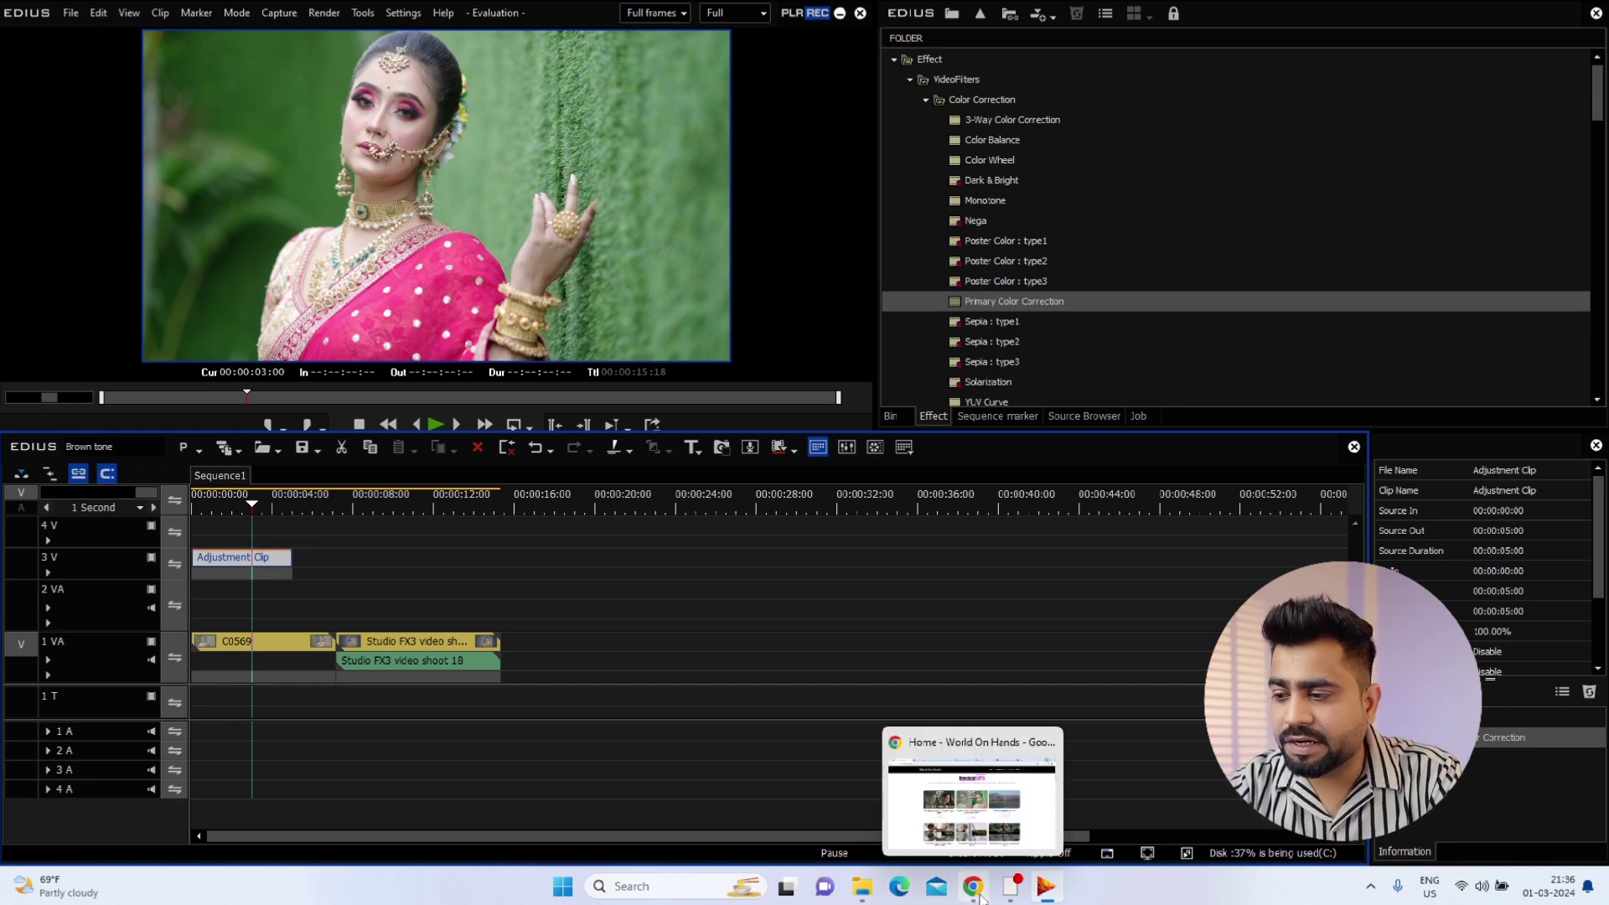
{"action": "left_click", "coordinate": [981, 897]}
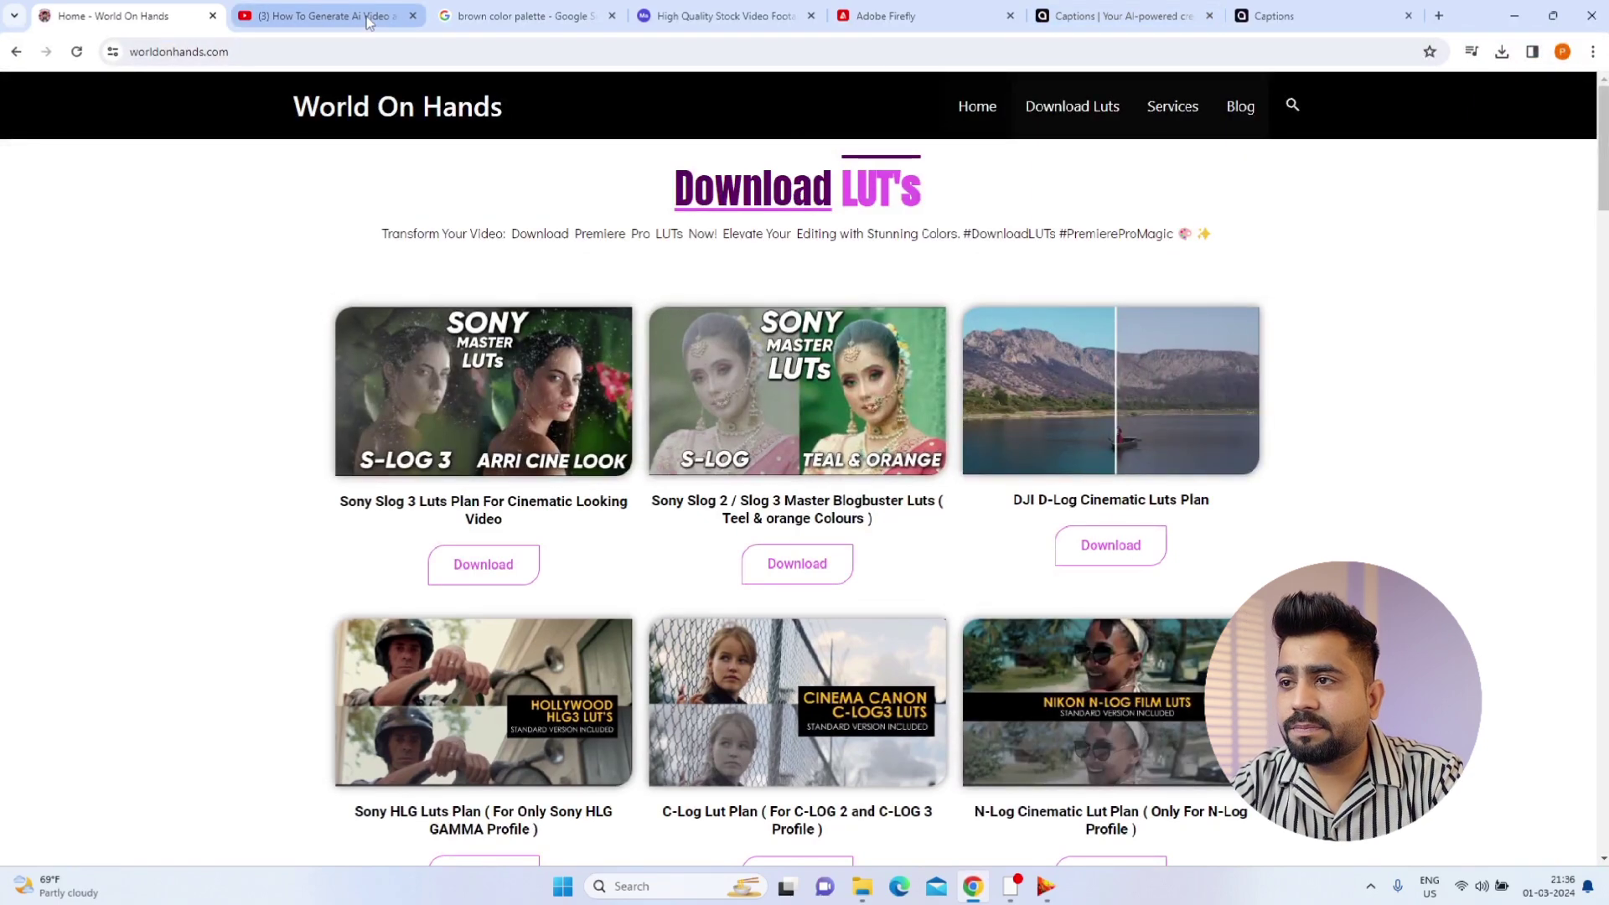
{"action": "left_click", "coordinate": [536, 16]}
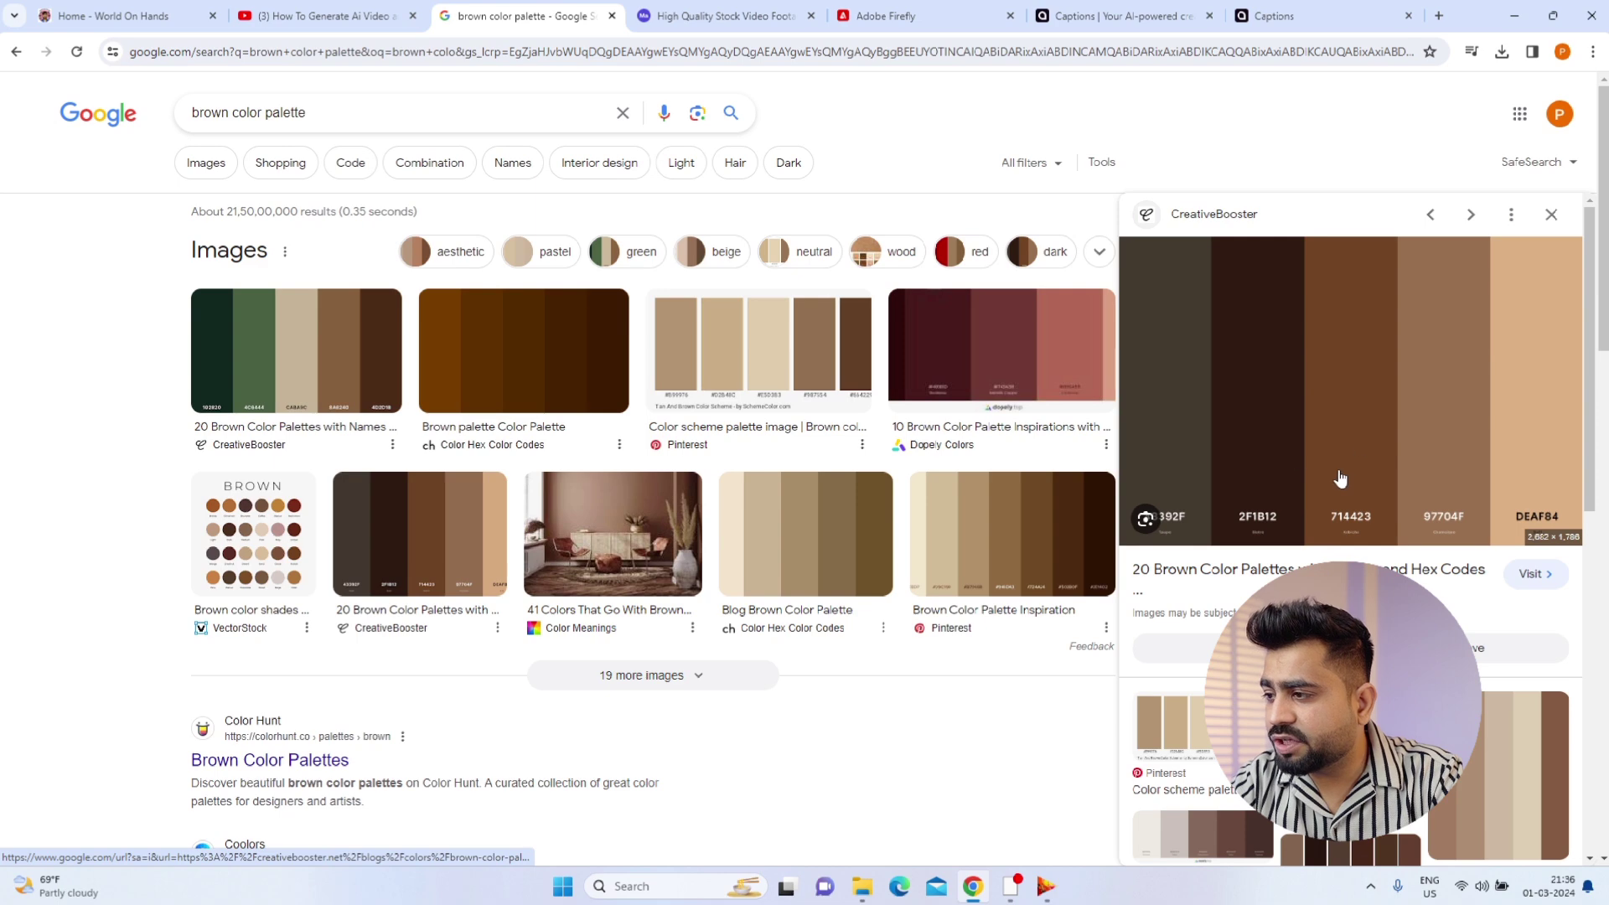
{"action": "right_click", "coordinate": [1313, 422]}
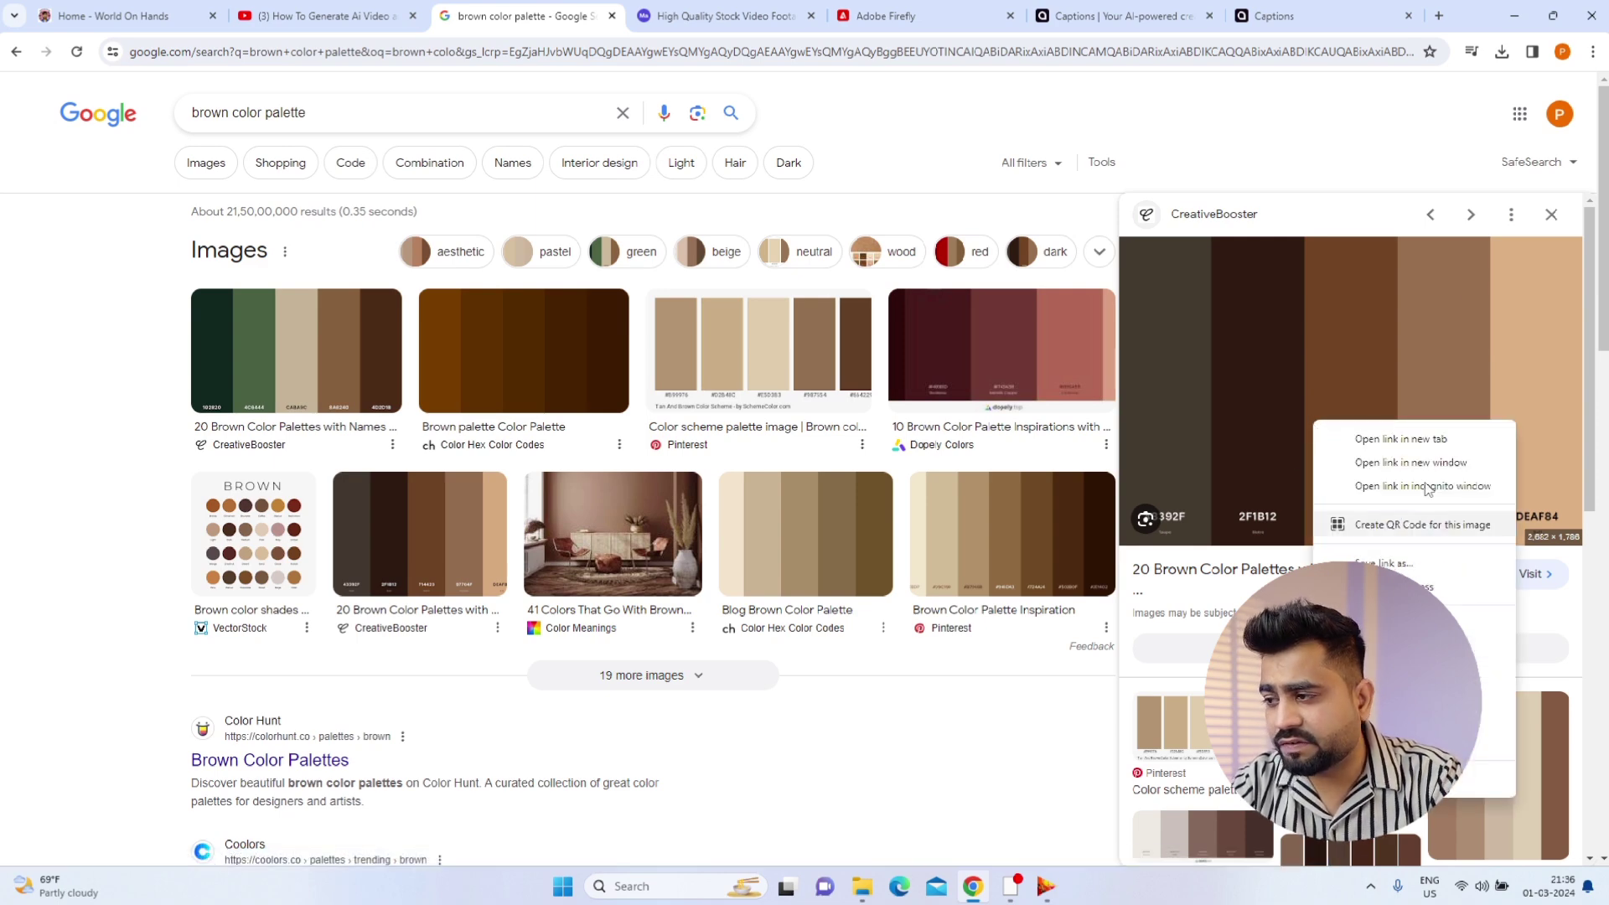
{"action": "left_click", "coordinate": [1422, 137]}
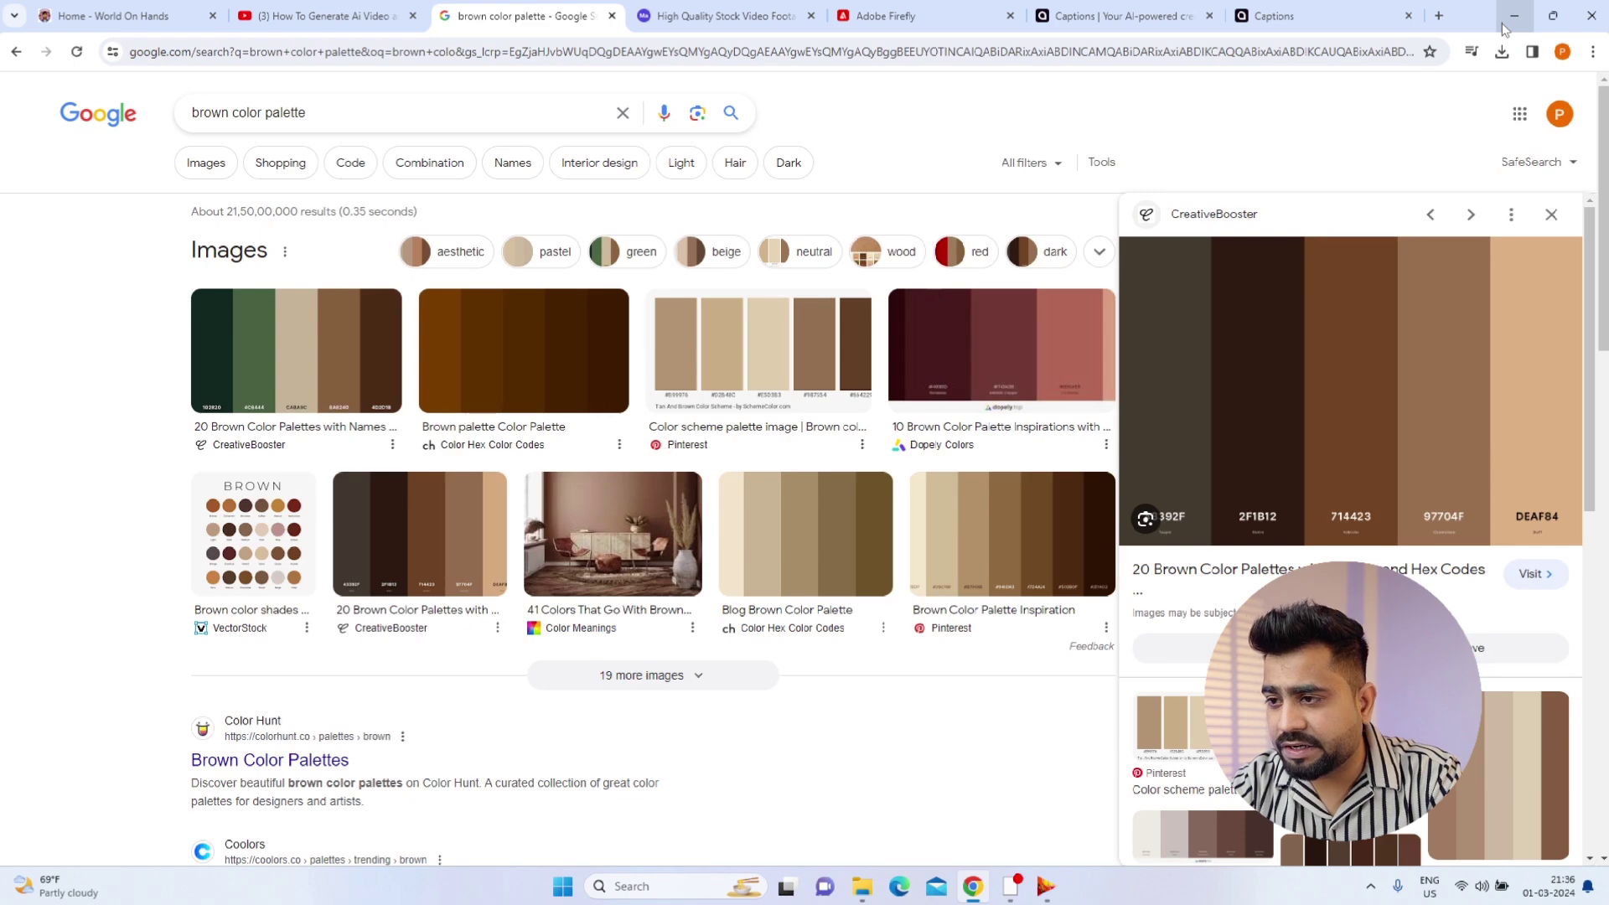
{"action": "left_click", "coordinate": [1046, 886]}
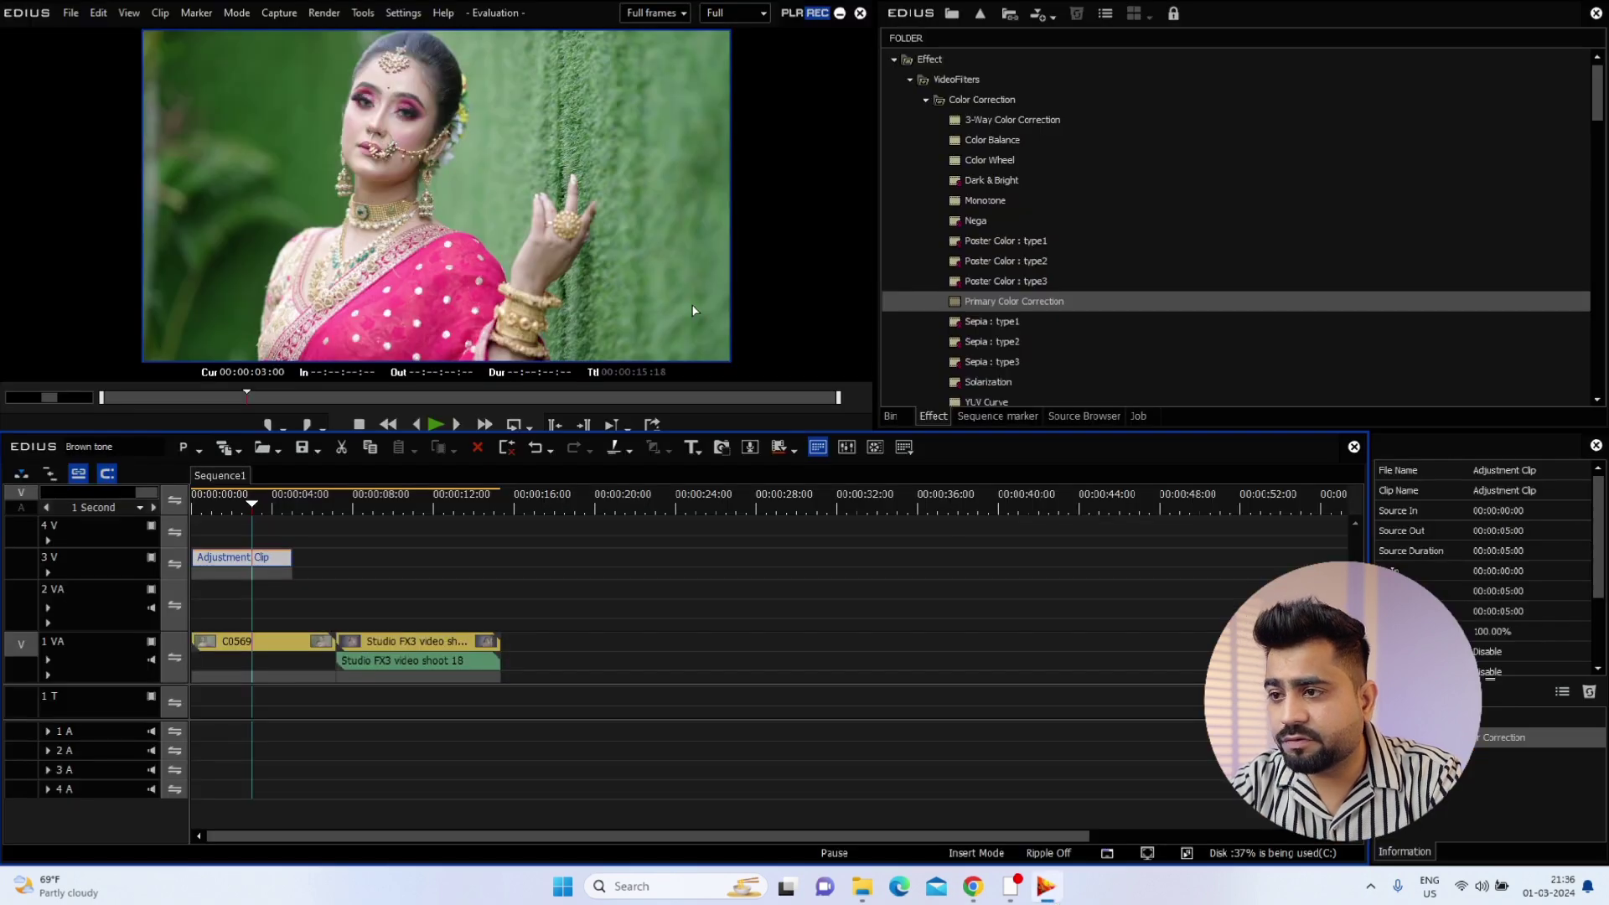
{"action": "left_click", "coordinate": [384, 562]}
{"action": "right_click", "coordinate": [383, 562]}
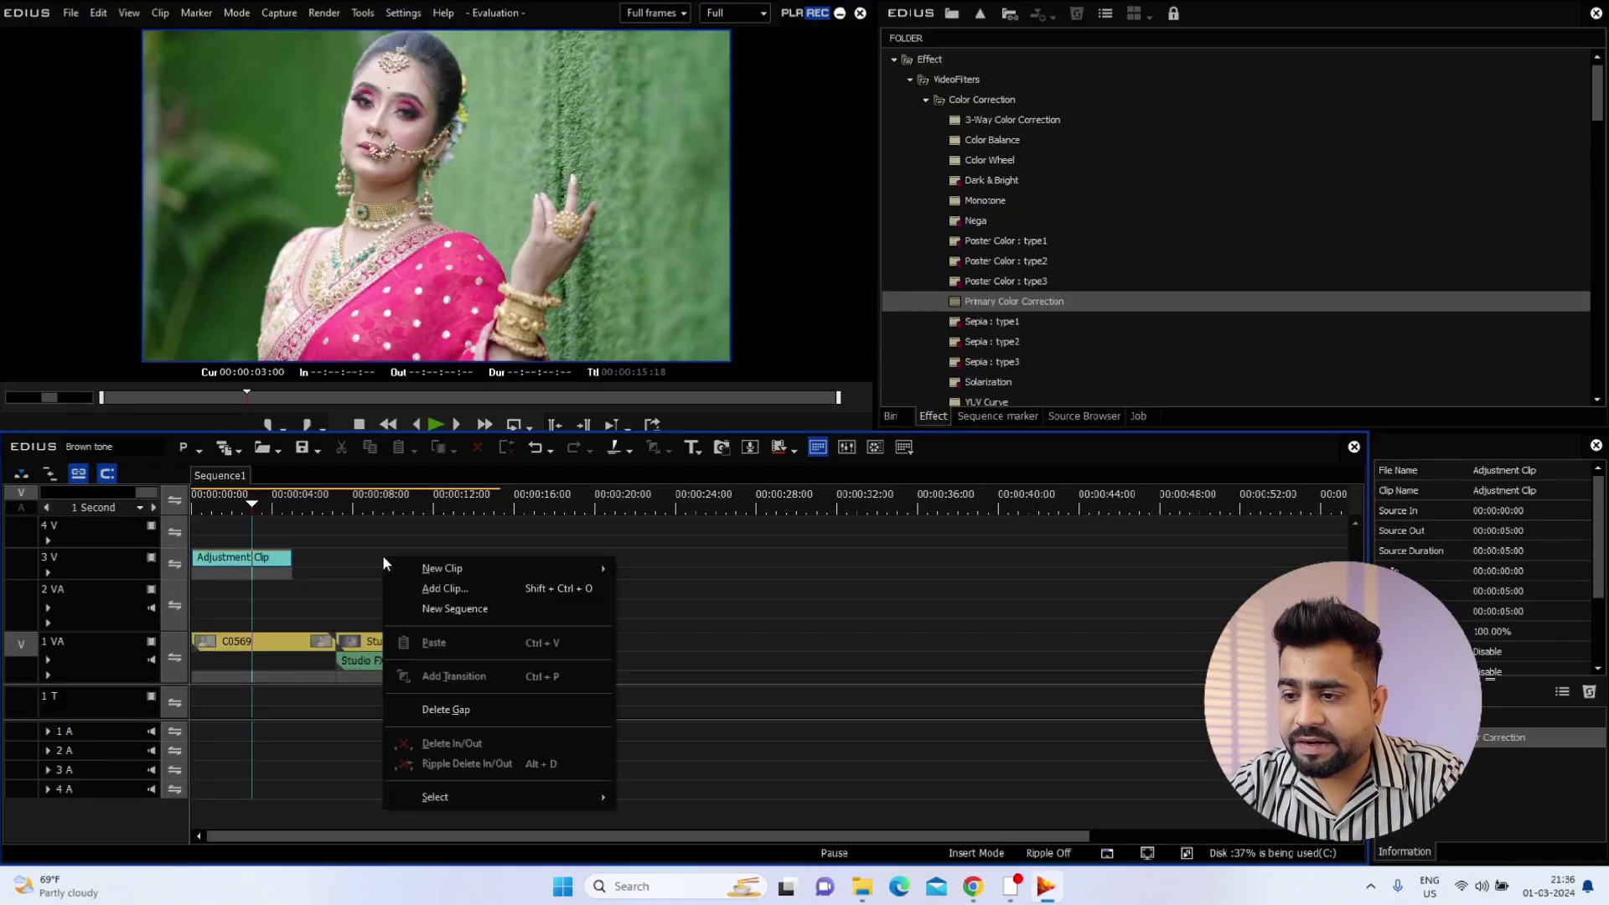
{"action": "mouse_move", "coordinate": [457, 568]}
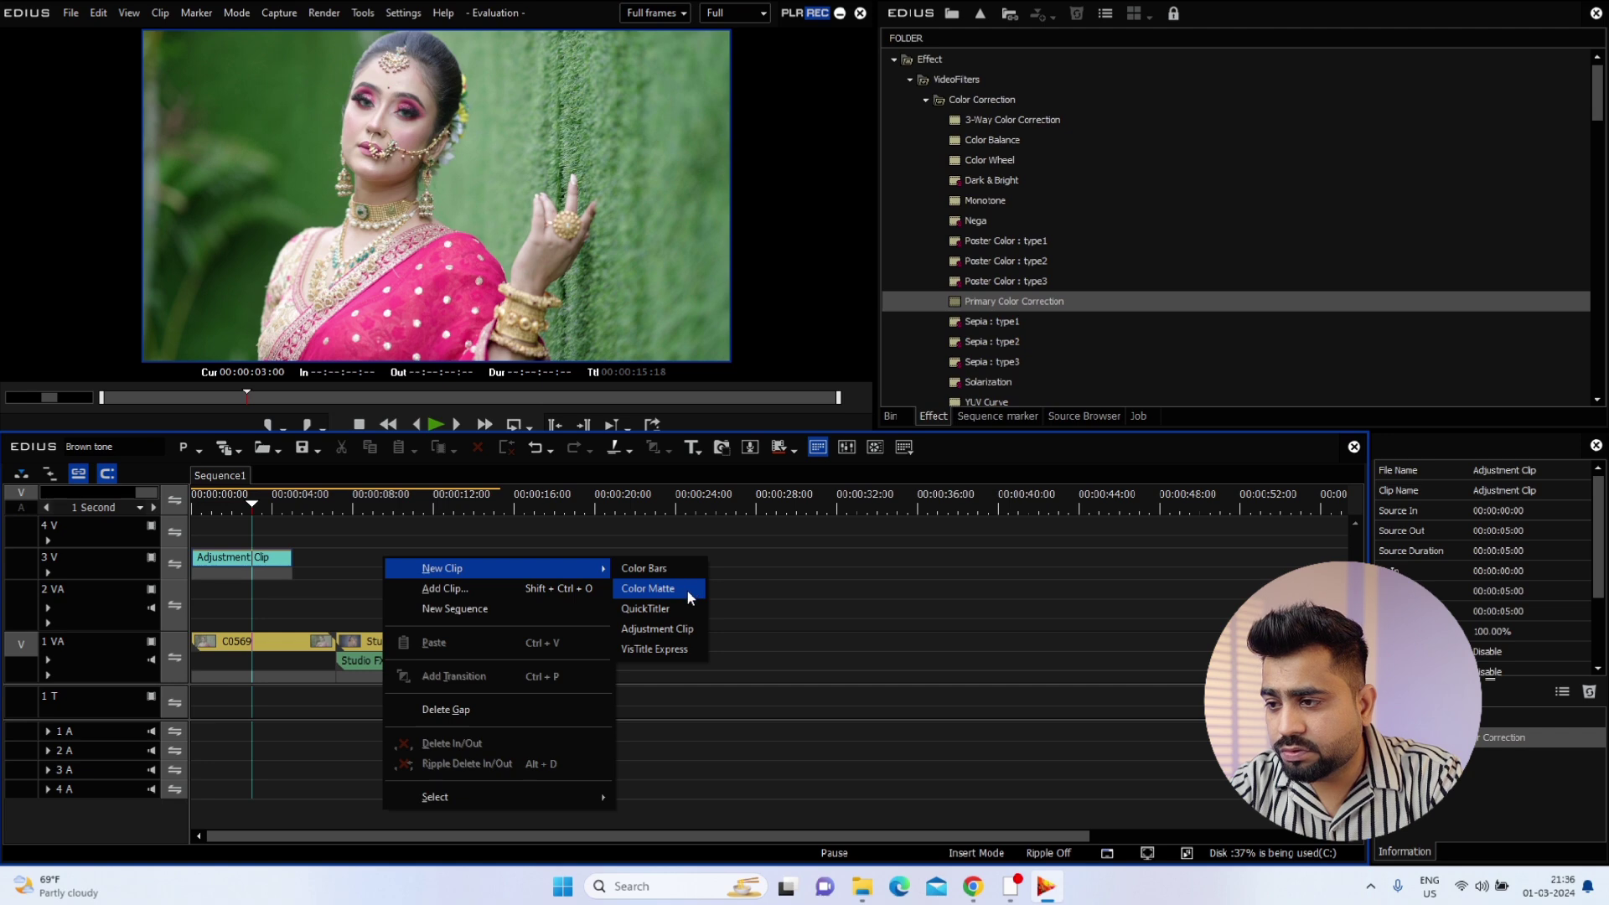
{"action": "left_click", "coordinate": [686, 590]}
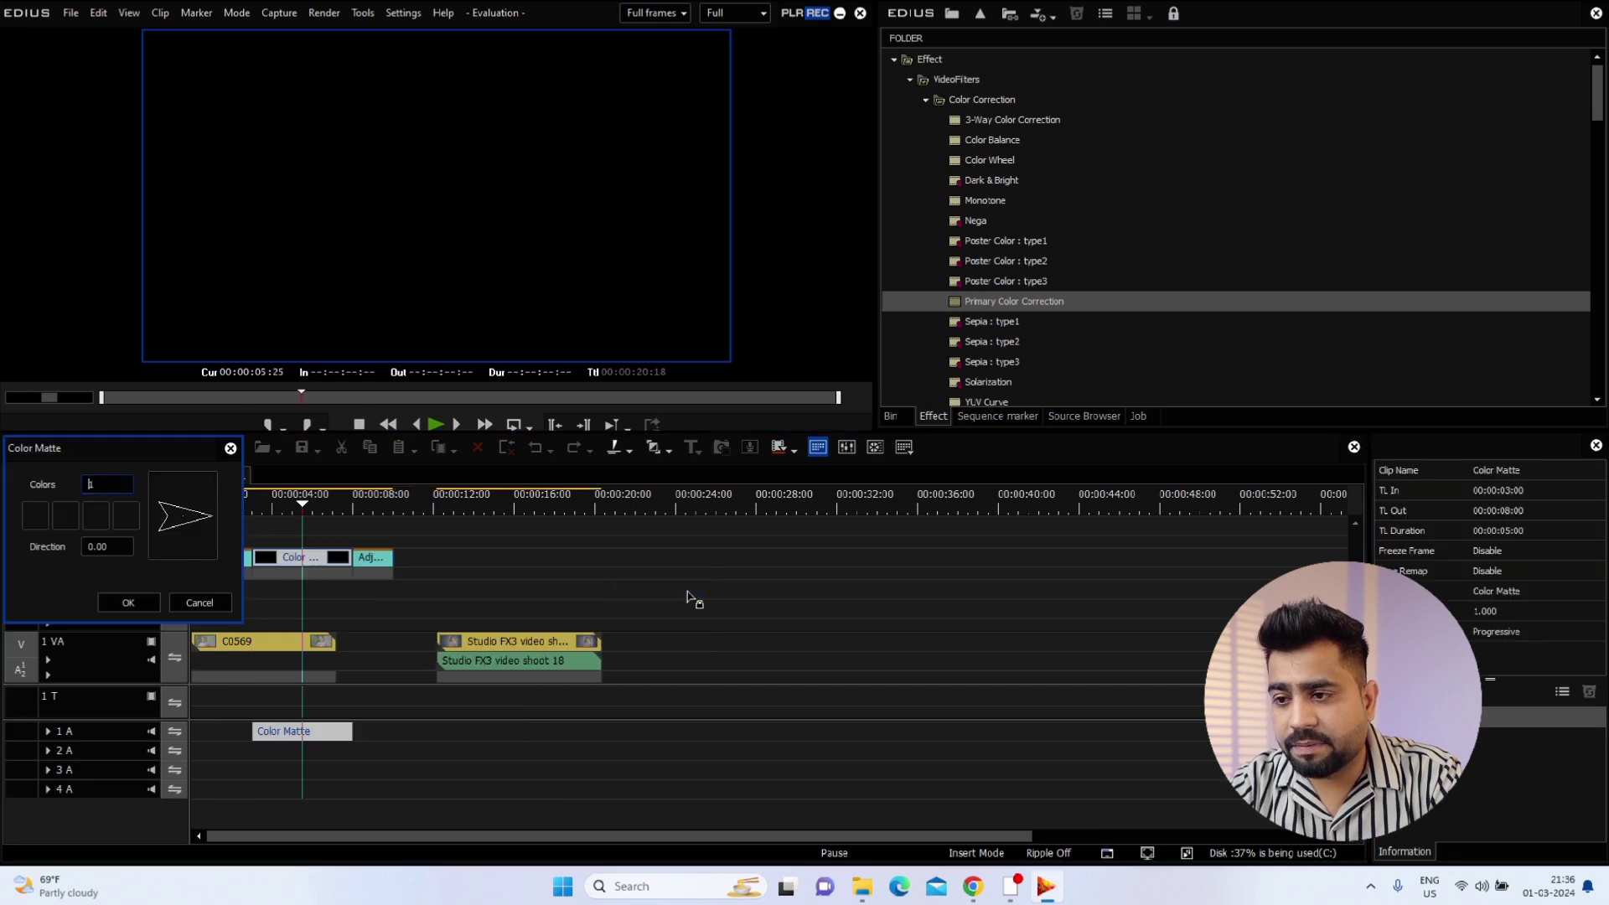
{"action": "left_click", "coordinate": [28, 524]}
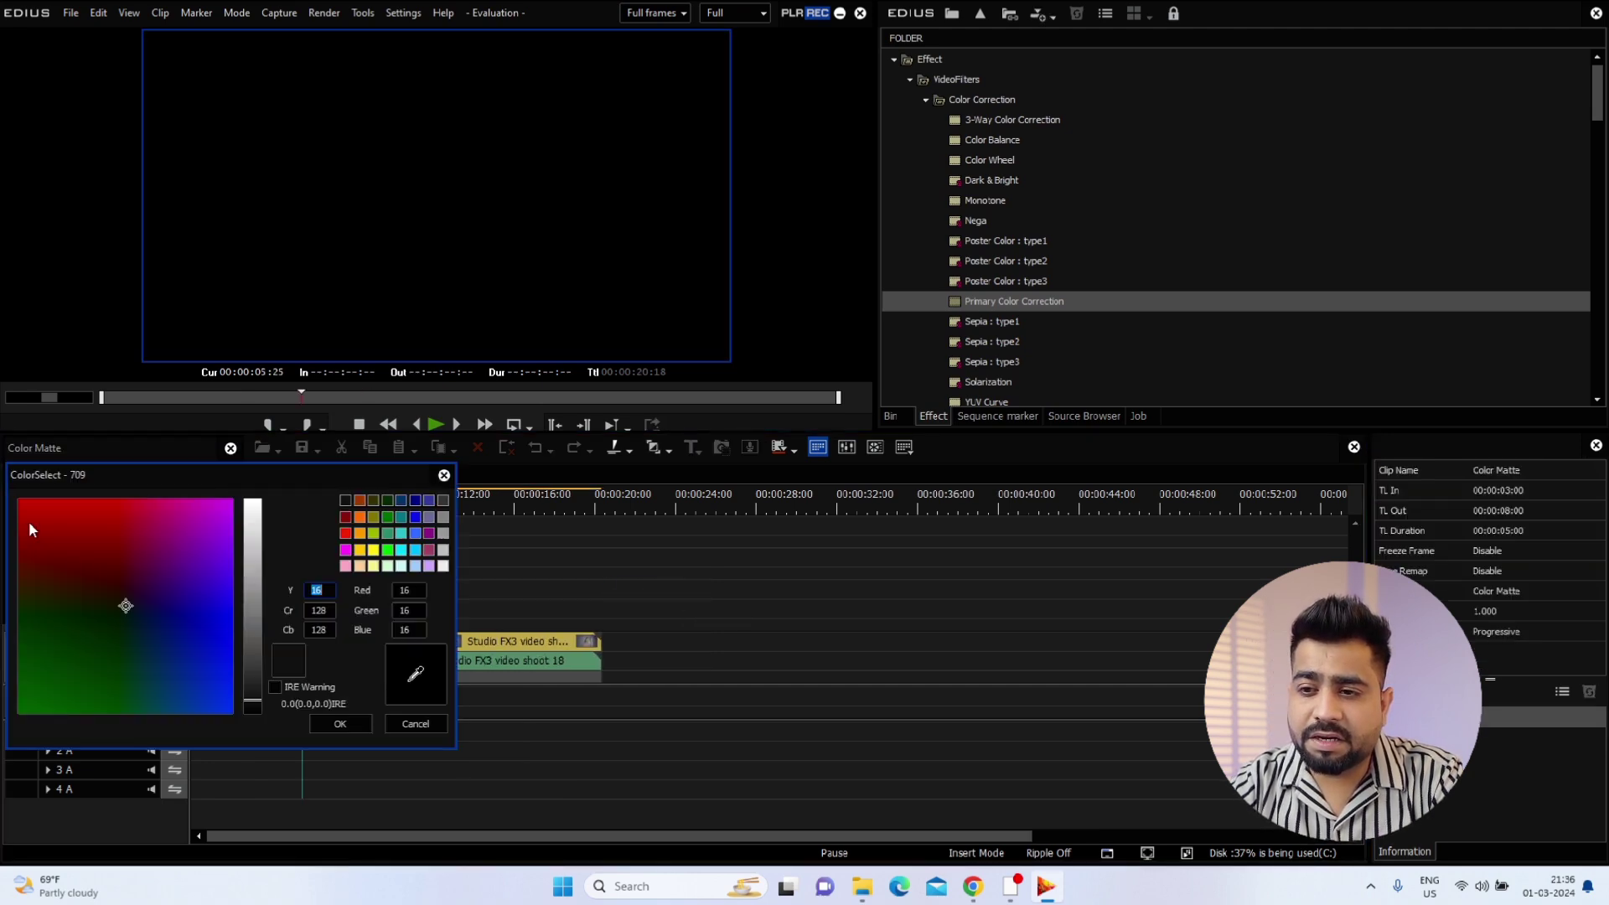
{"action": "left_click", "coordinate": [442, 477]}
{"action": "mouse_move", "coordinate": [868, 894]}
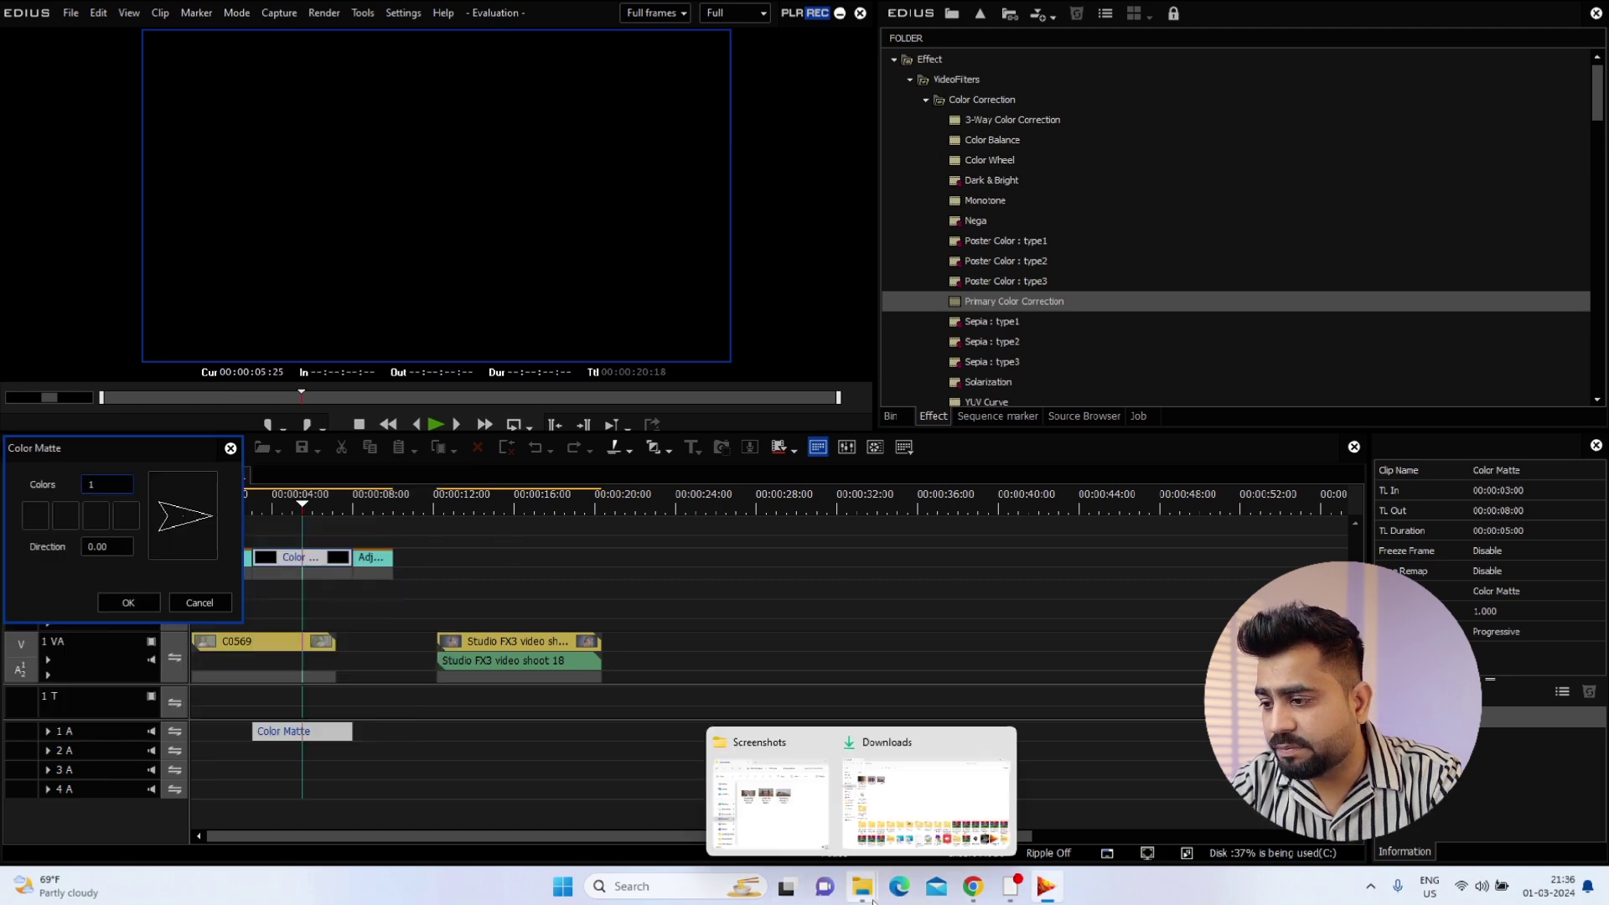
{"action": "left_click", "coordinate": [888, 801]}
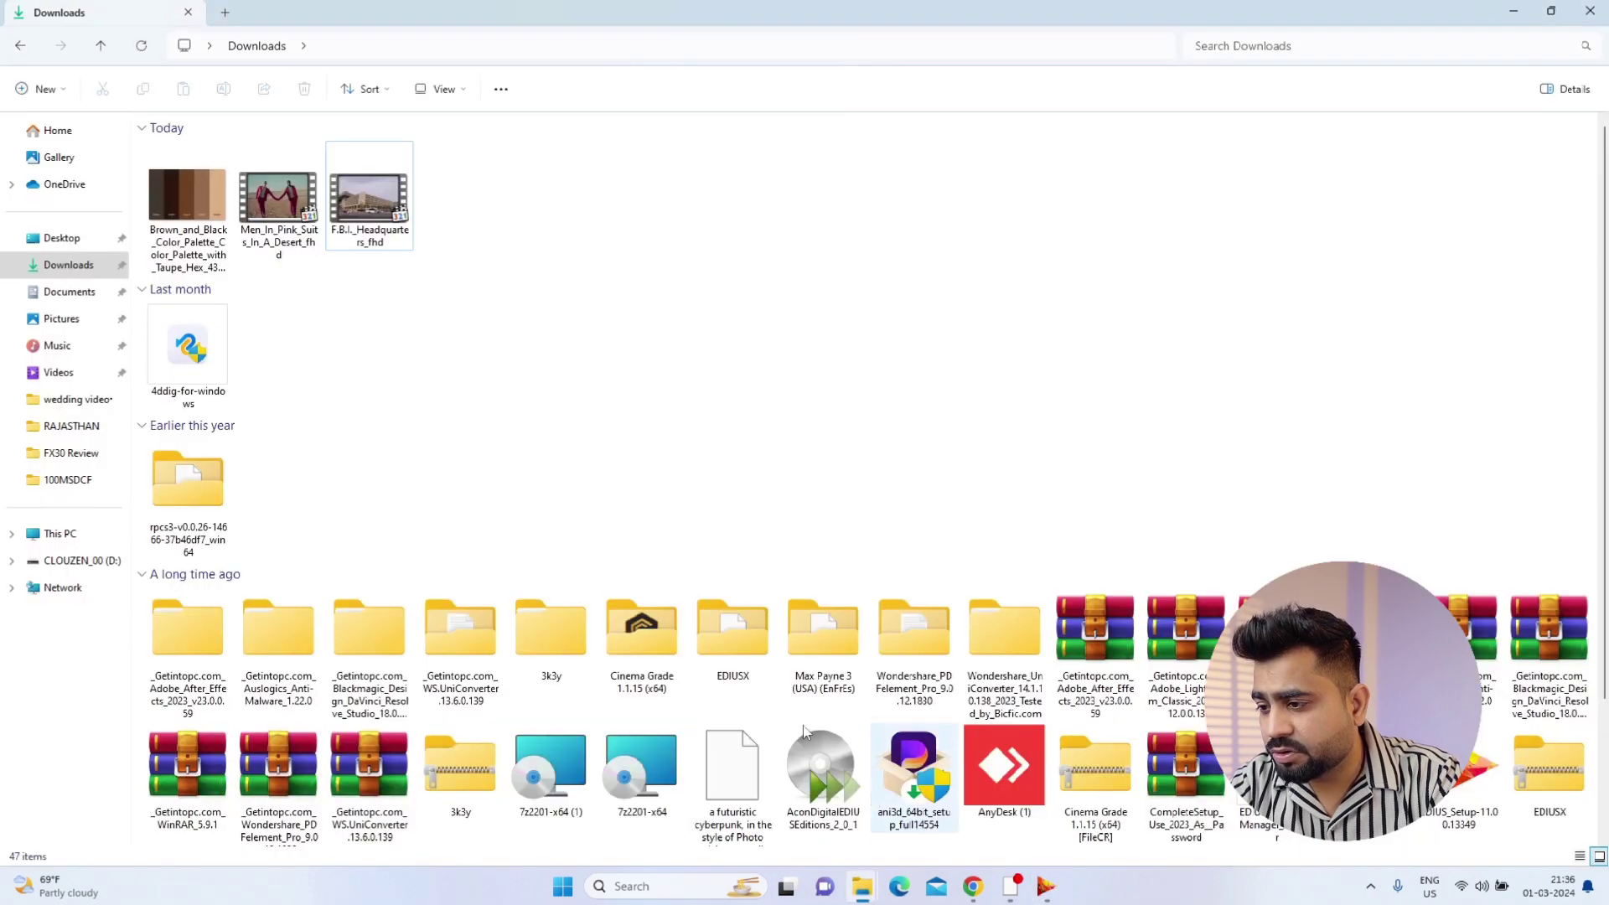
{"action": "left_click_drag", "start_coordinate": [199, 204], "coordinate": [408, 567]}
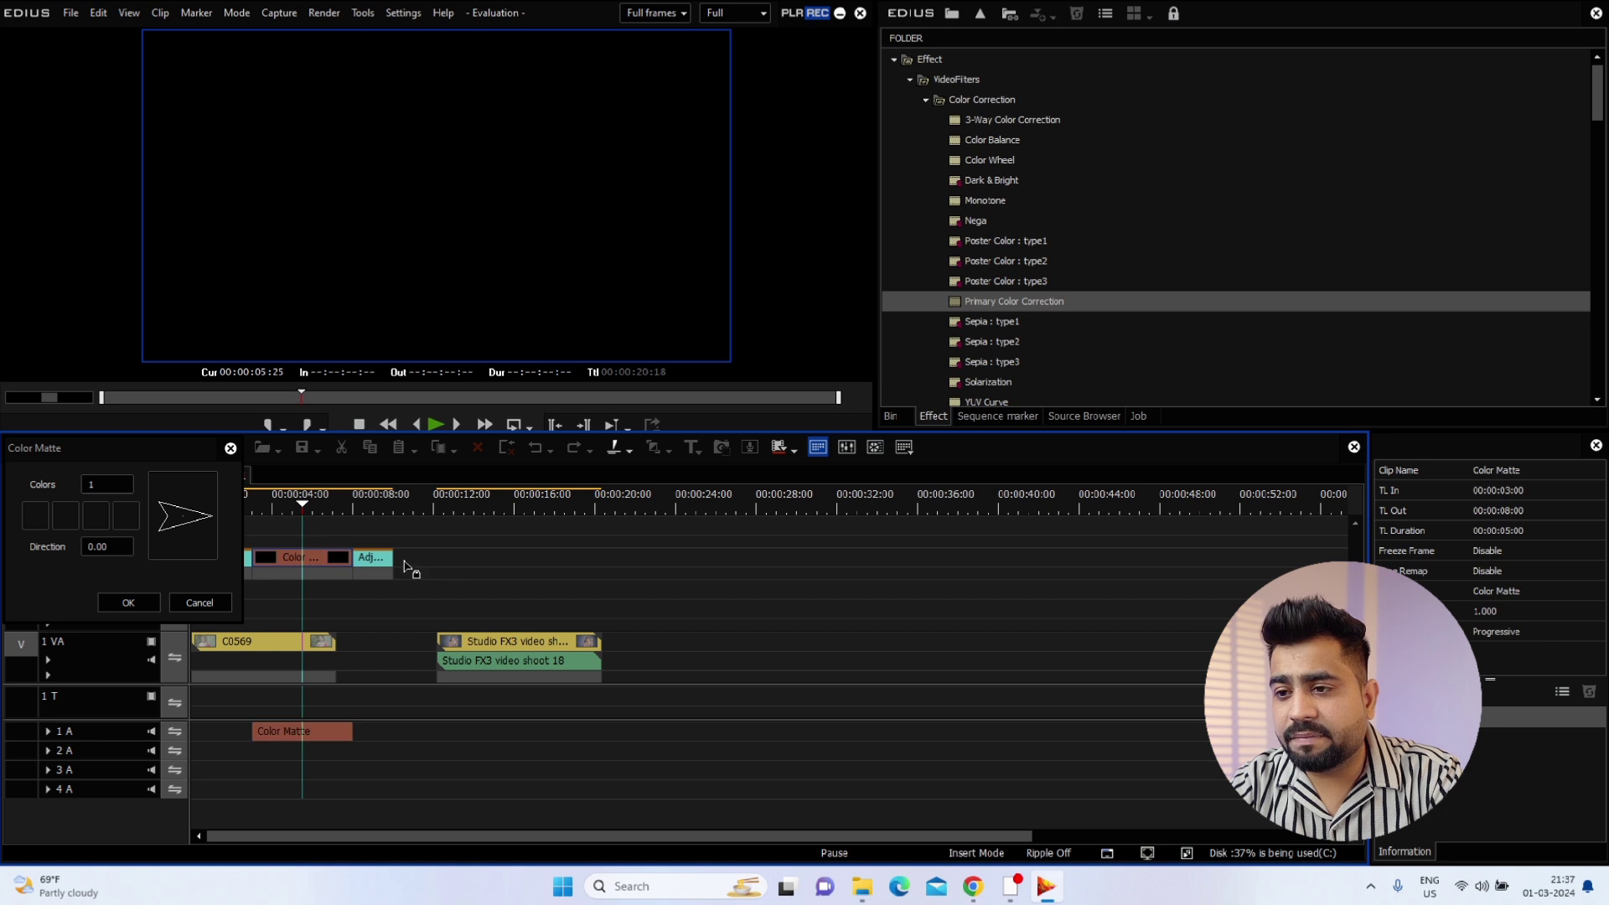
{"action": "left_click_drag", "start_coordinate": [176, 495], "coordinate": [184, 501]}
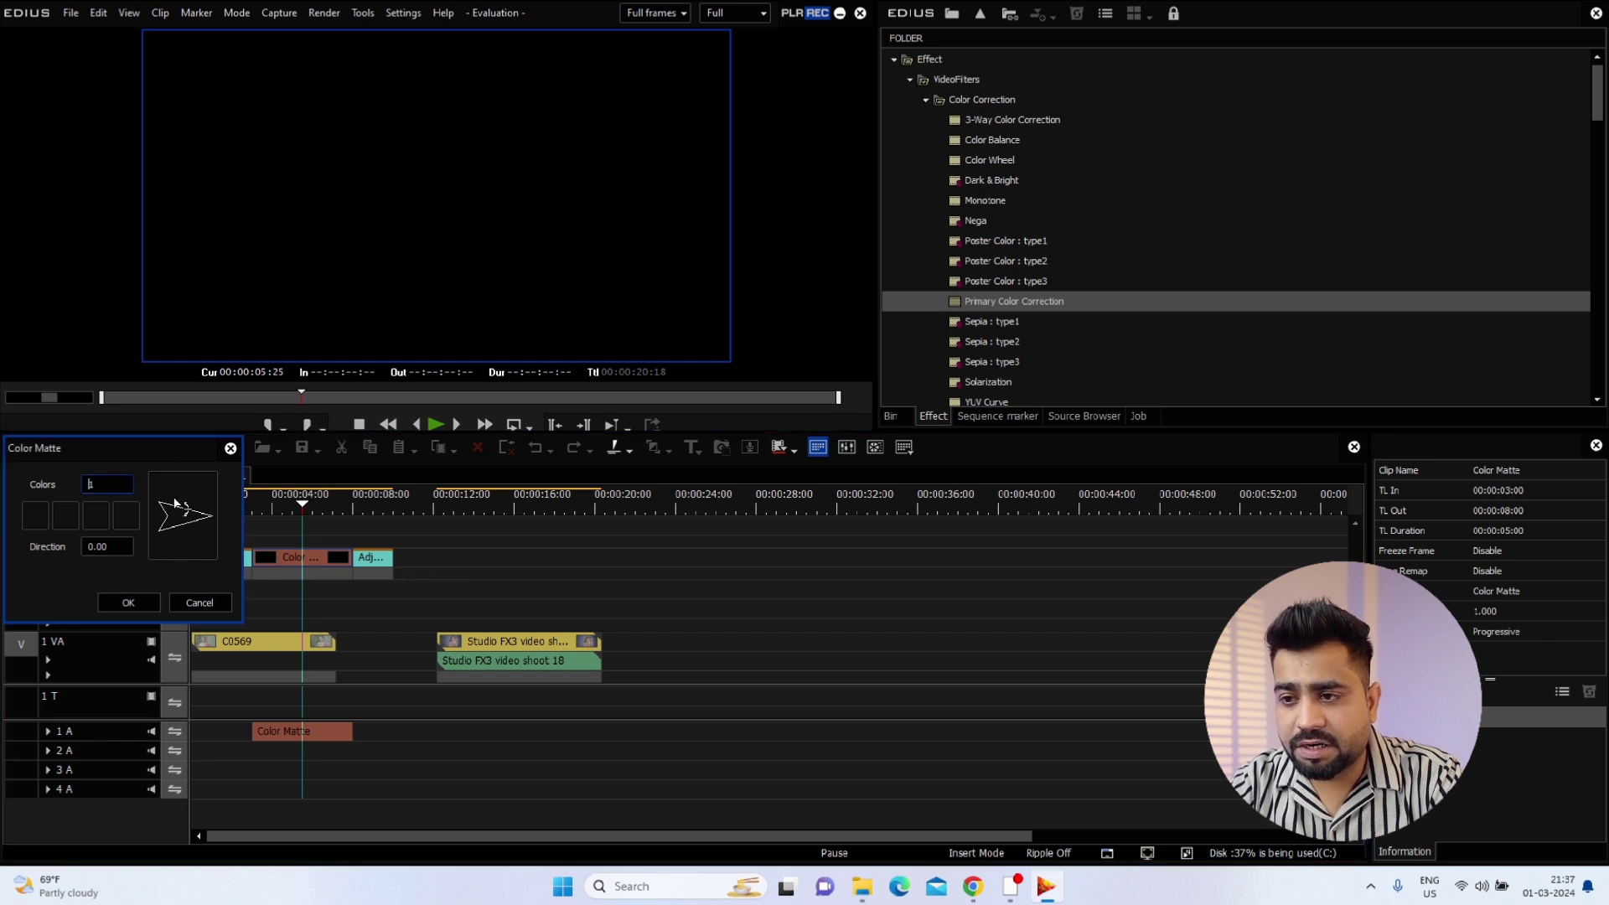
{"action": "left_click", "coordinate": [198, 604]}
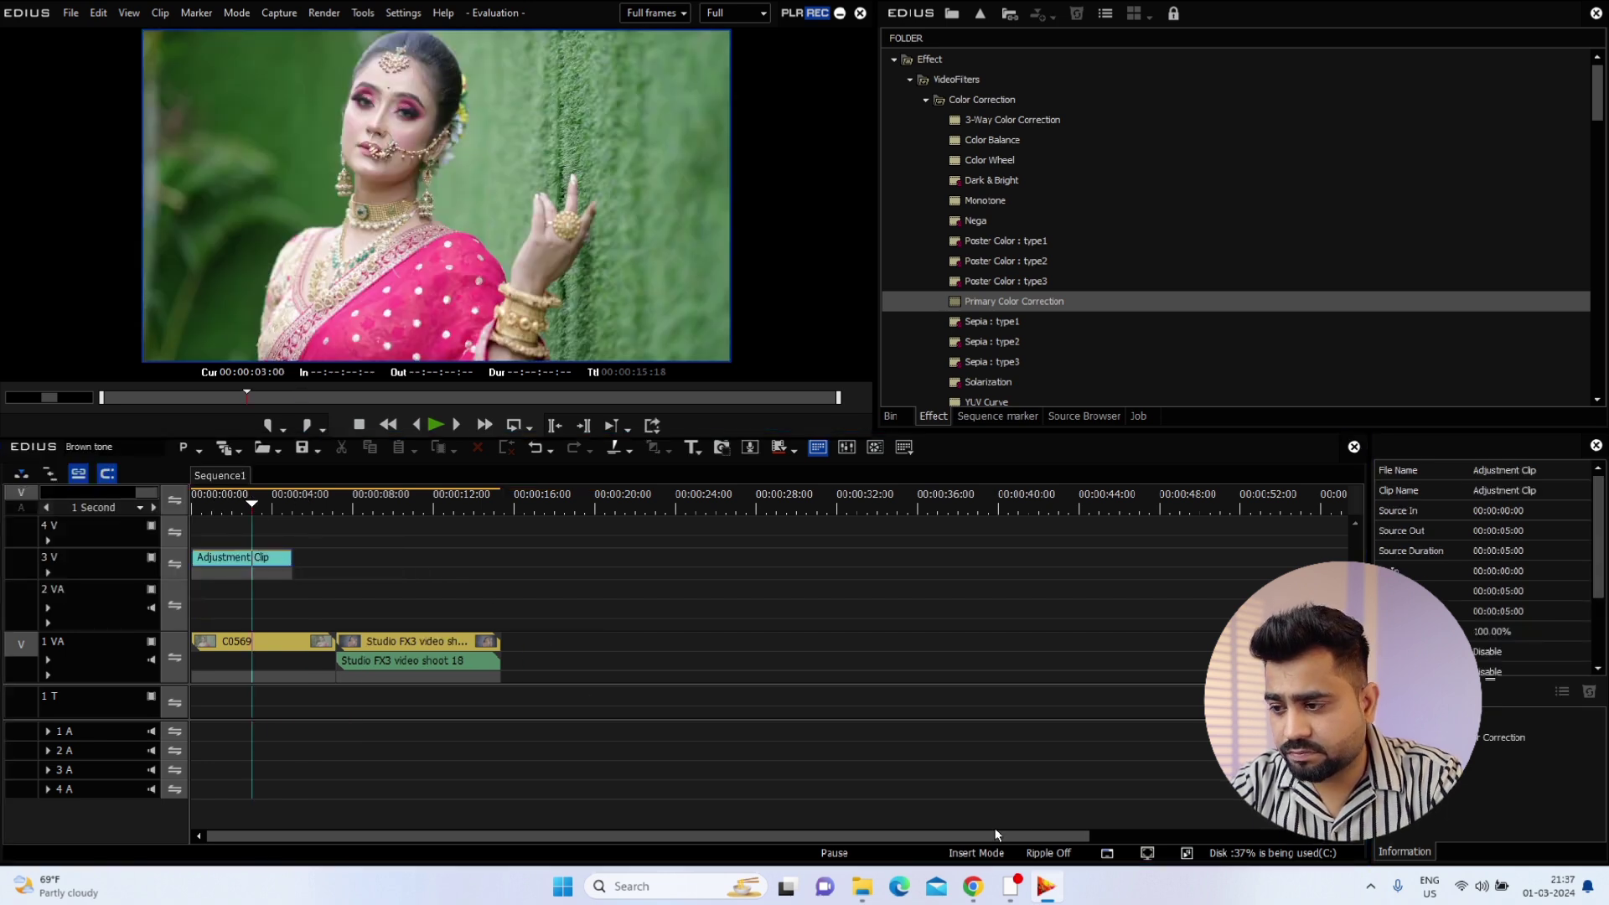
- Place the Brown_and_Black_Color_Palette image from the Downloads folder on the 3 V track at about 00:00:11:39 in EDIUS
{"action": "mouse_move", "coordinate": [854, 898]}
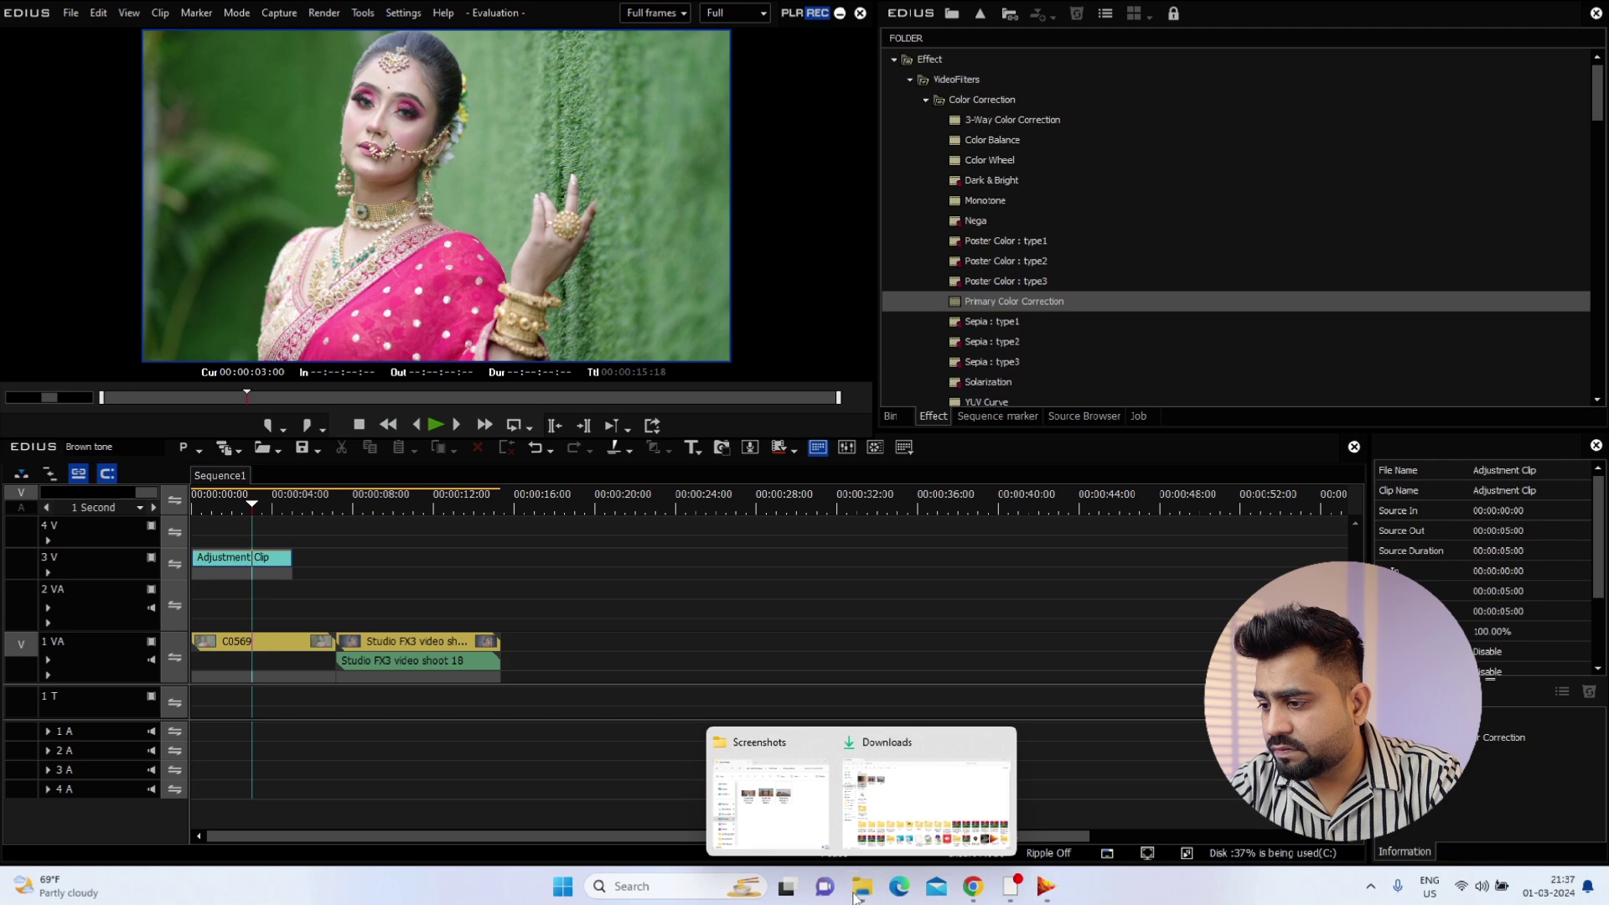
{"action": "left_click", "coordinate": [878, 797]}
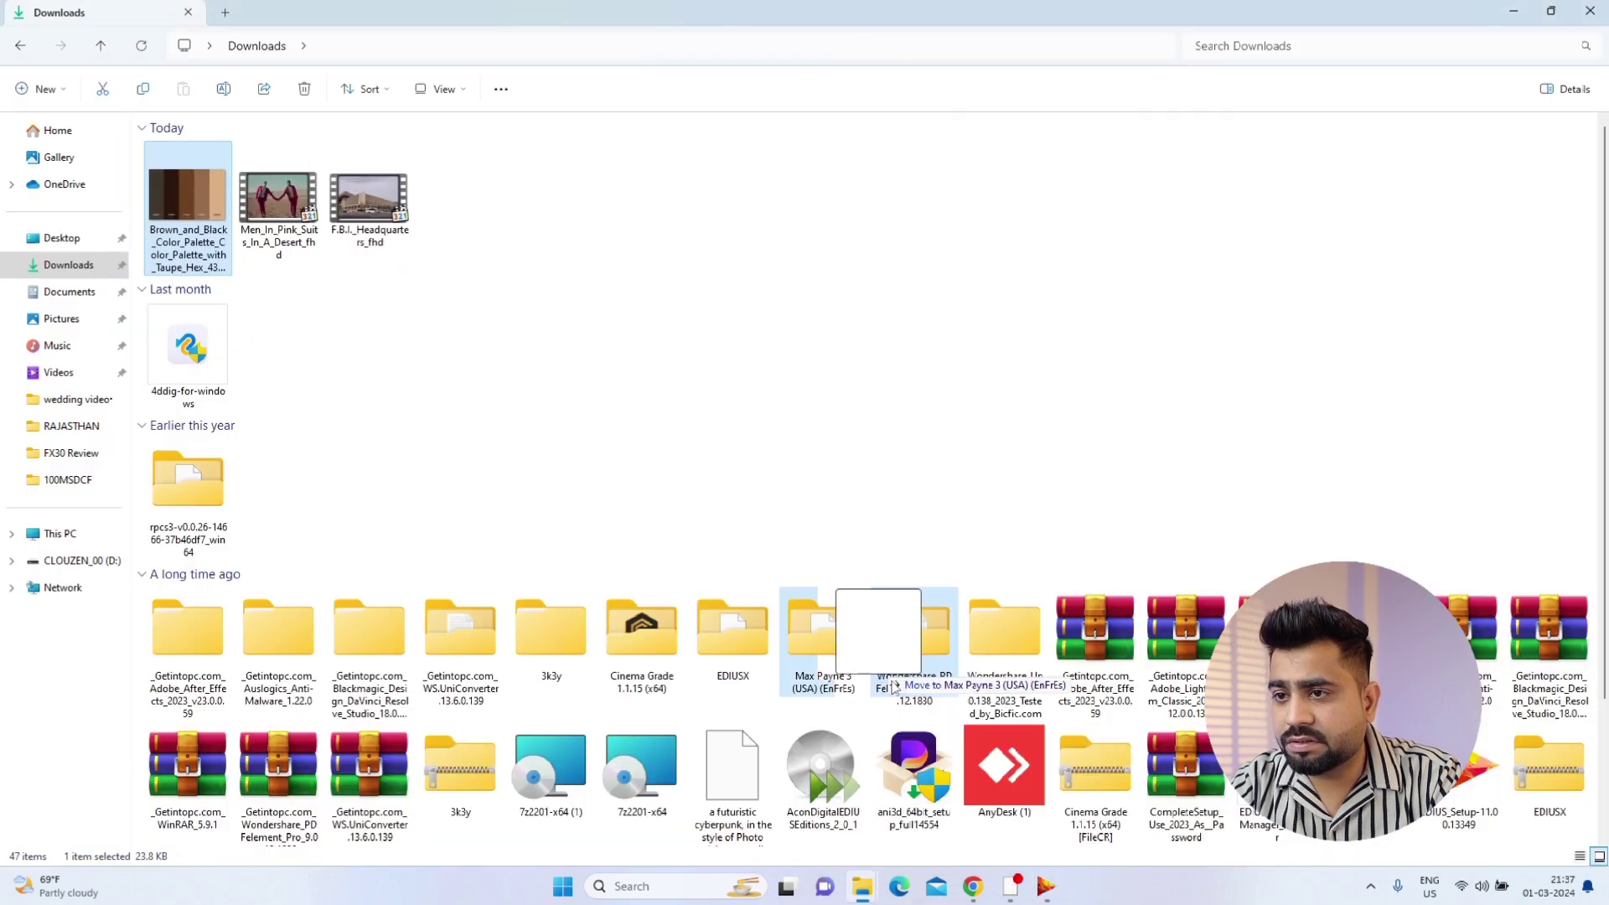
{"action": "left_click_drag", "start_coordinate": [1047, 898], "coordinate": [432, 554]}
- Create a new Color Matte clip on the 4 V track at 00:00:20:38, past the palette image
{"action": "right_click", "coordinate": [623, 569]}
{"action": "left_click_drag", "start_coordinate": [240, 516], "coordinate": [607, 530]}
{"action": "right_click", "coordinate": [607, 530]}
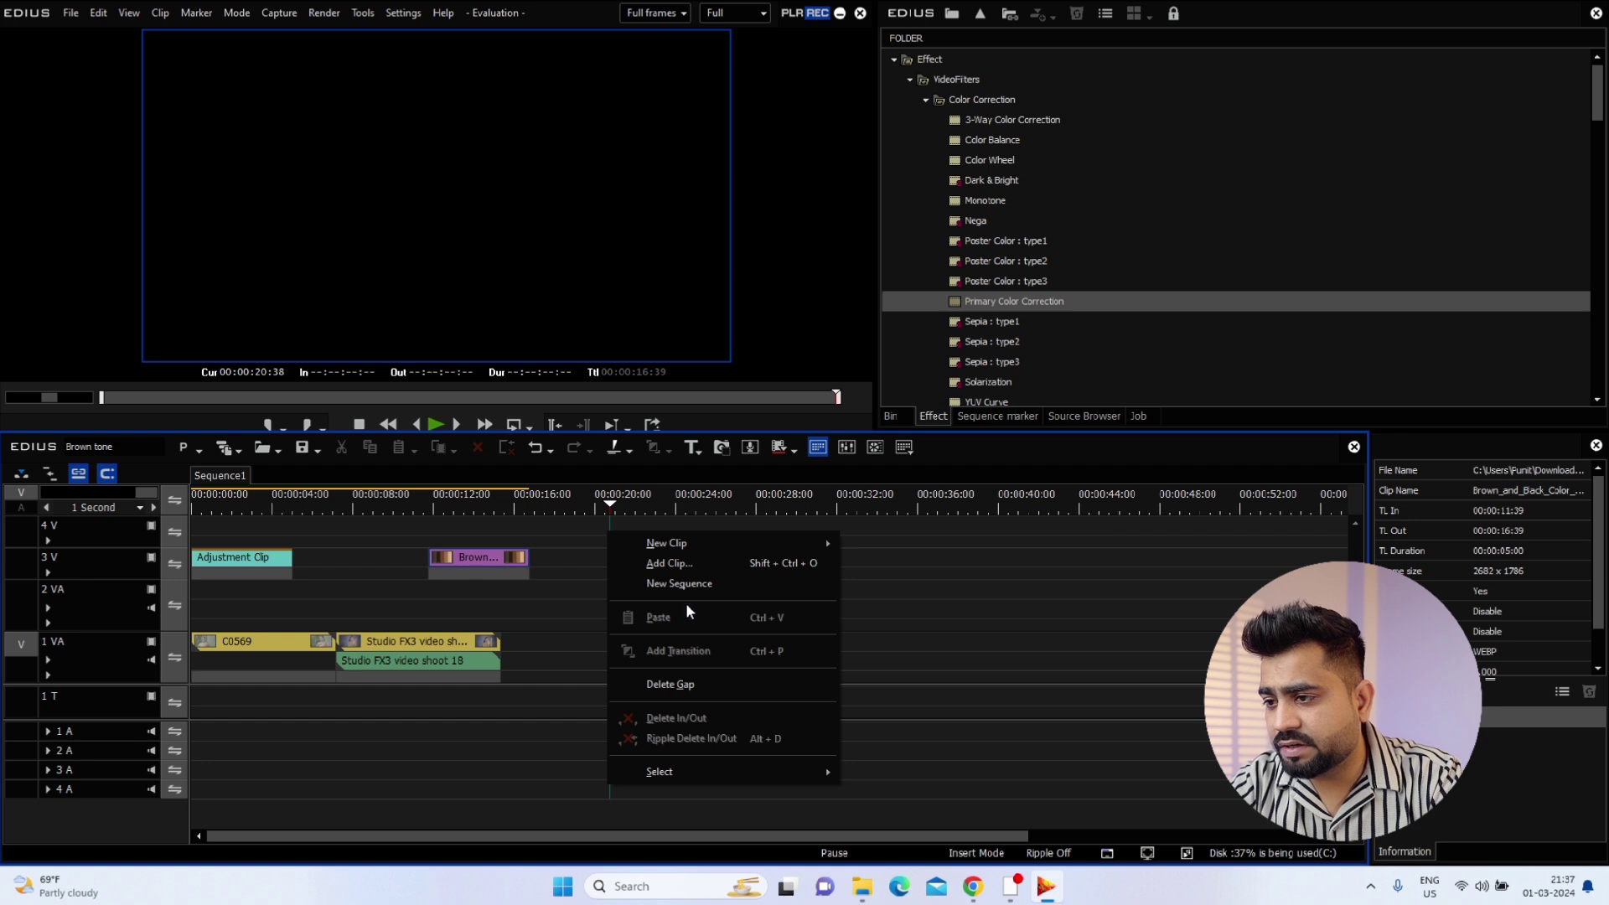
{"action": "mouse_move", "coordinate": [728, 544]}
{"action": "left_click", "coordinate": [869, 567]}
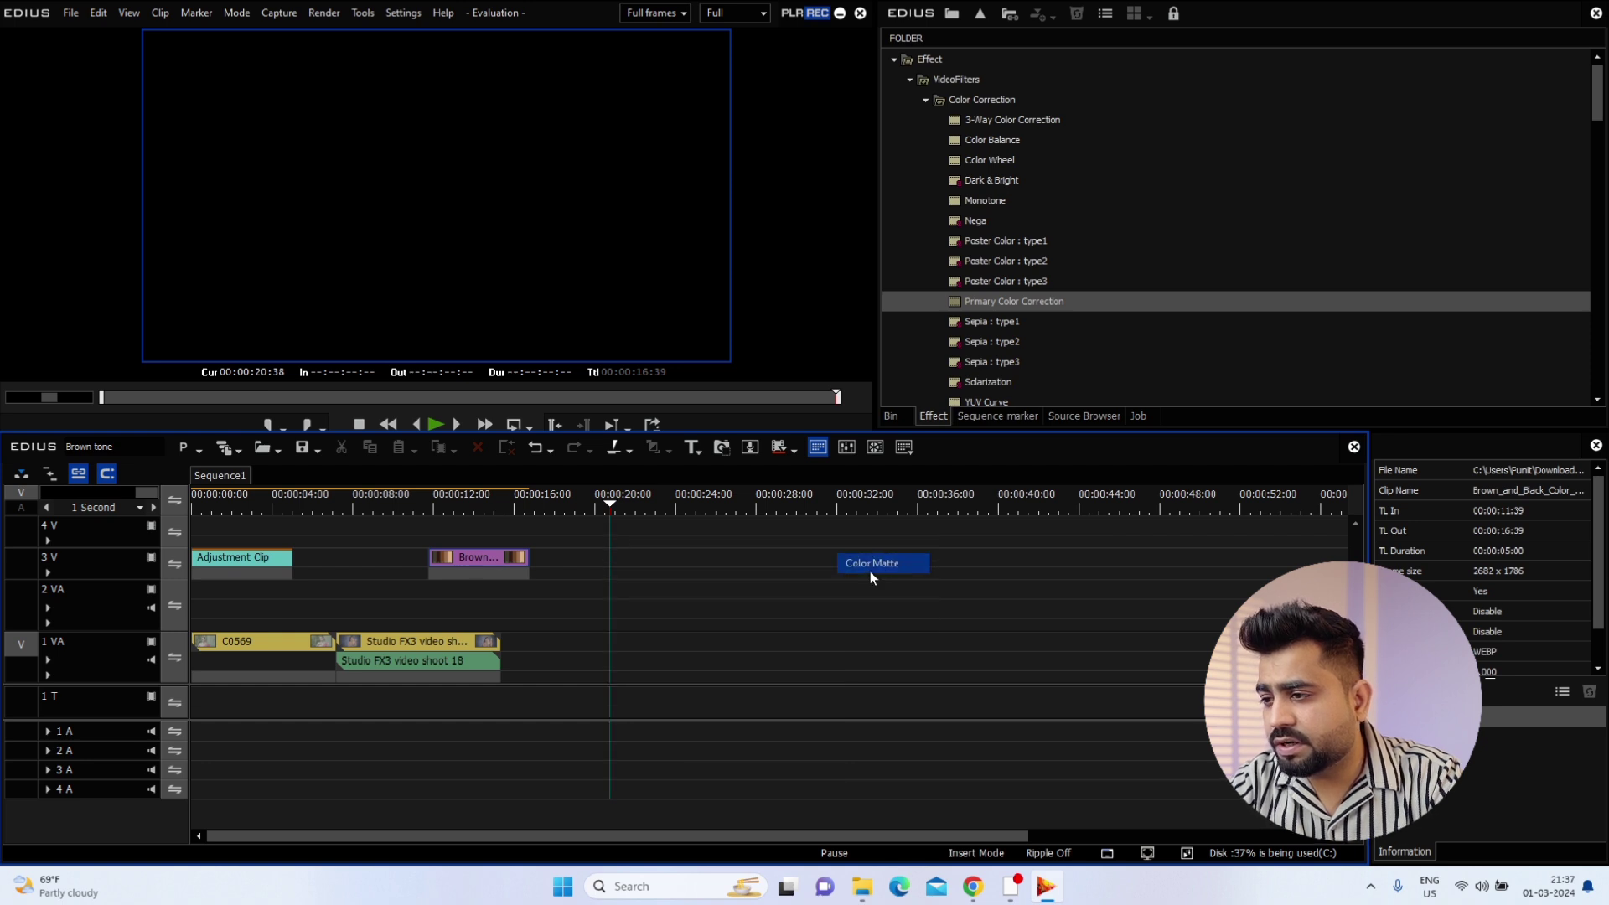
- Set the matte's first color by sampling the tan DEAF84 swatch from the palette image in the preview, and confirm the matte
{"action": "left_click", "coordinate": [40, 526]}
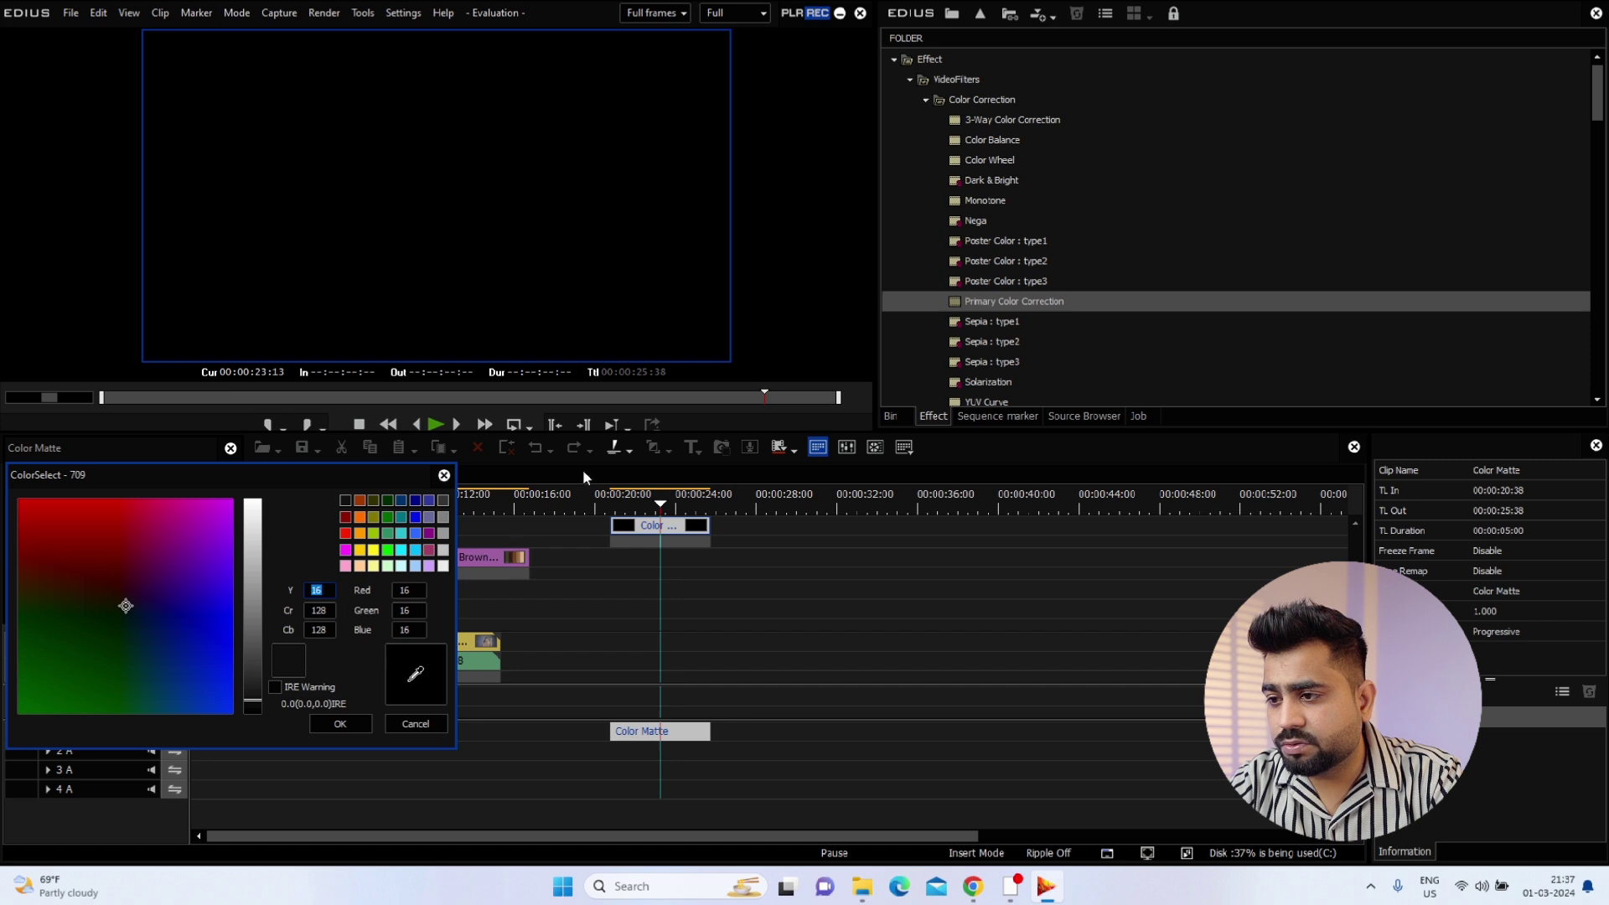
{"action": "left_click_drag", "start_coordinate": [657, 504], "coordinate": [520, 514]}
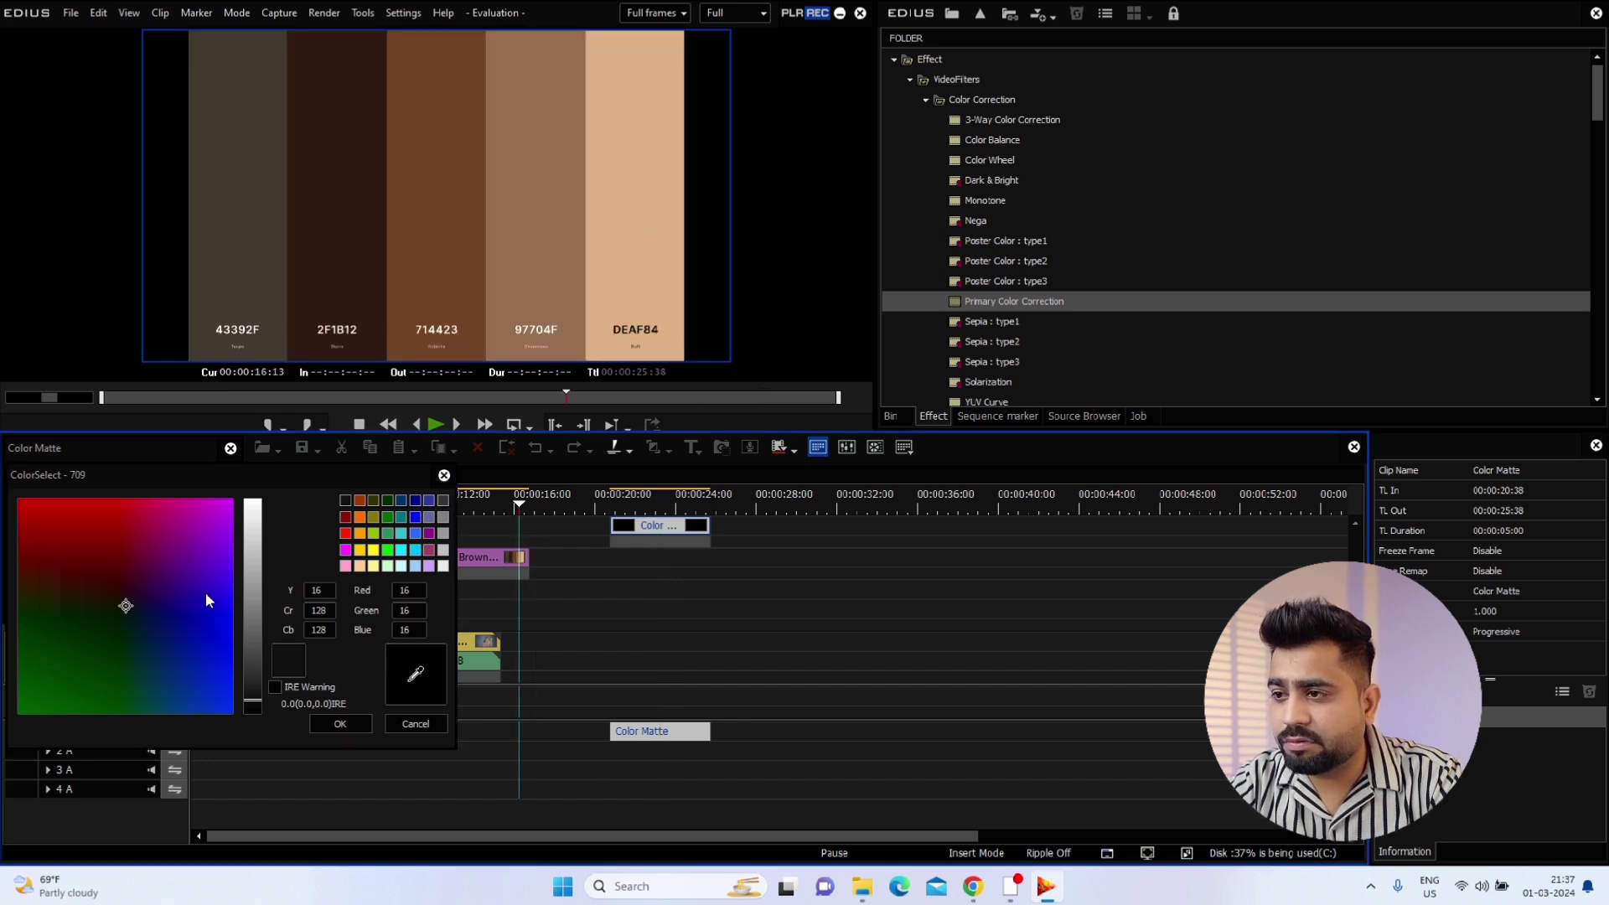
{"action": "left_click", "coordinate": [410, 669]}
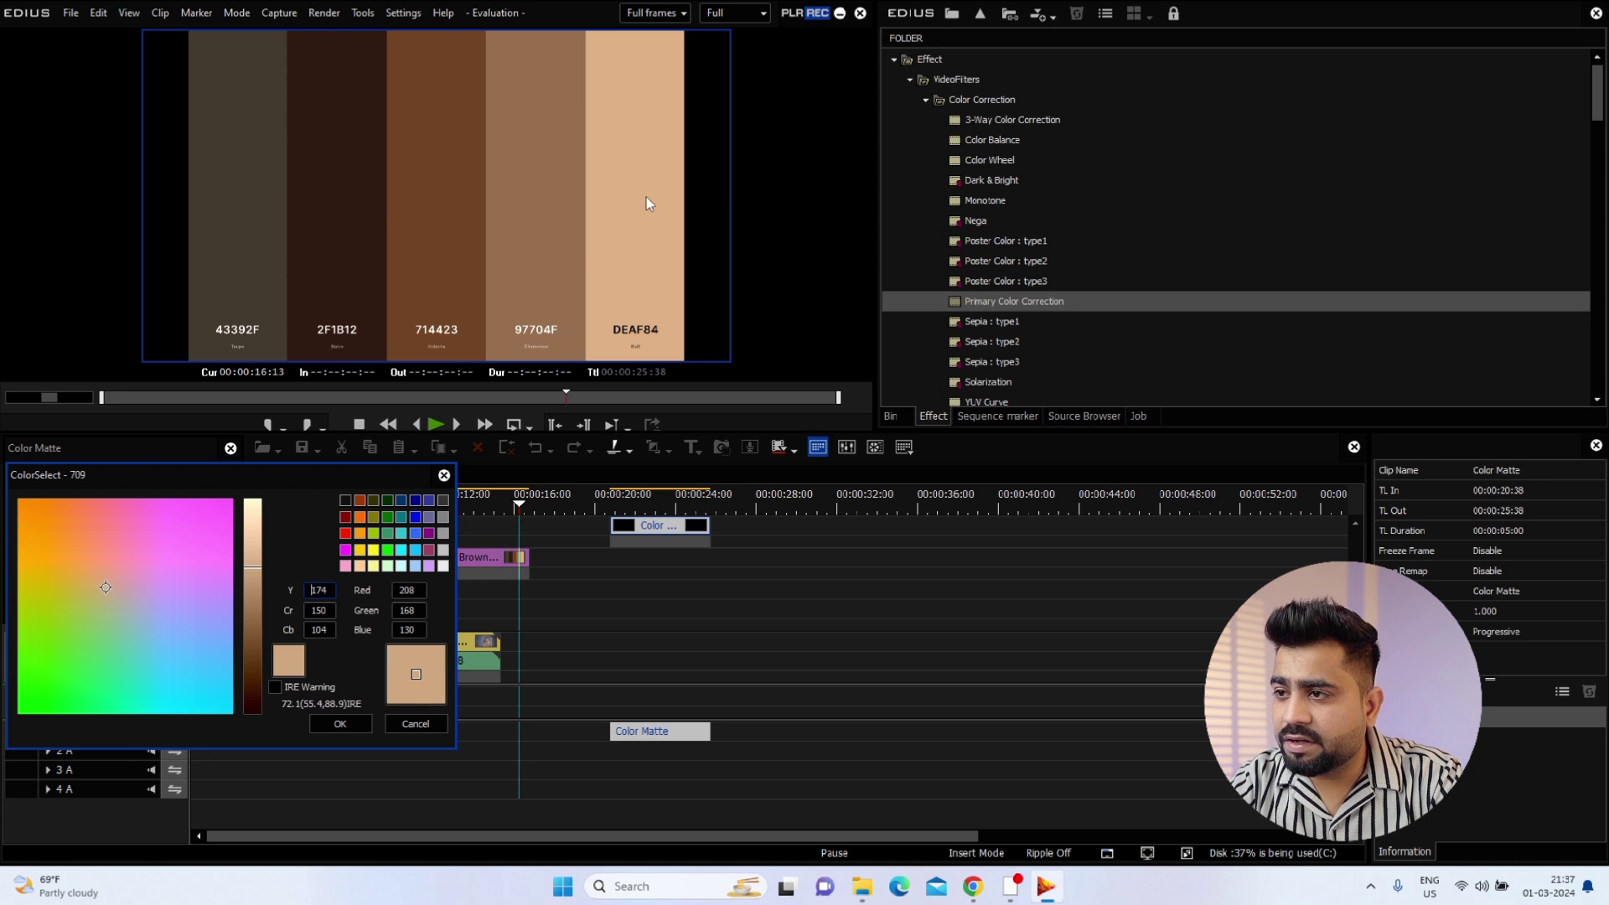
{"action": "left_click", "coordinate": [646, 199]}
{"action": "left_click", "coordinate": [339, 724]}
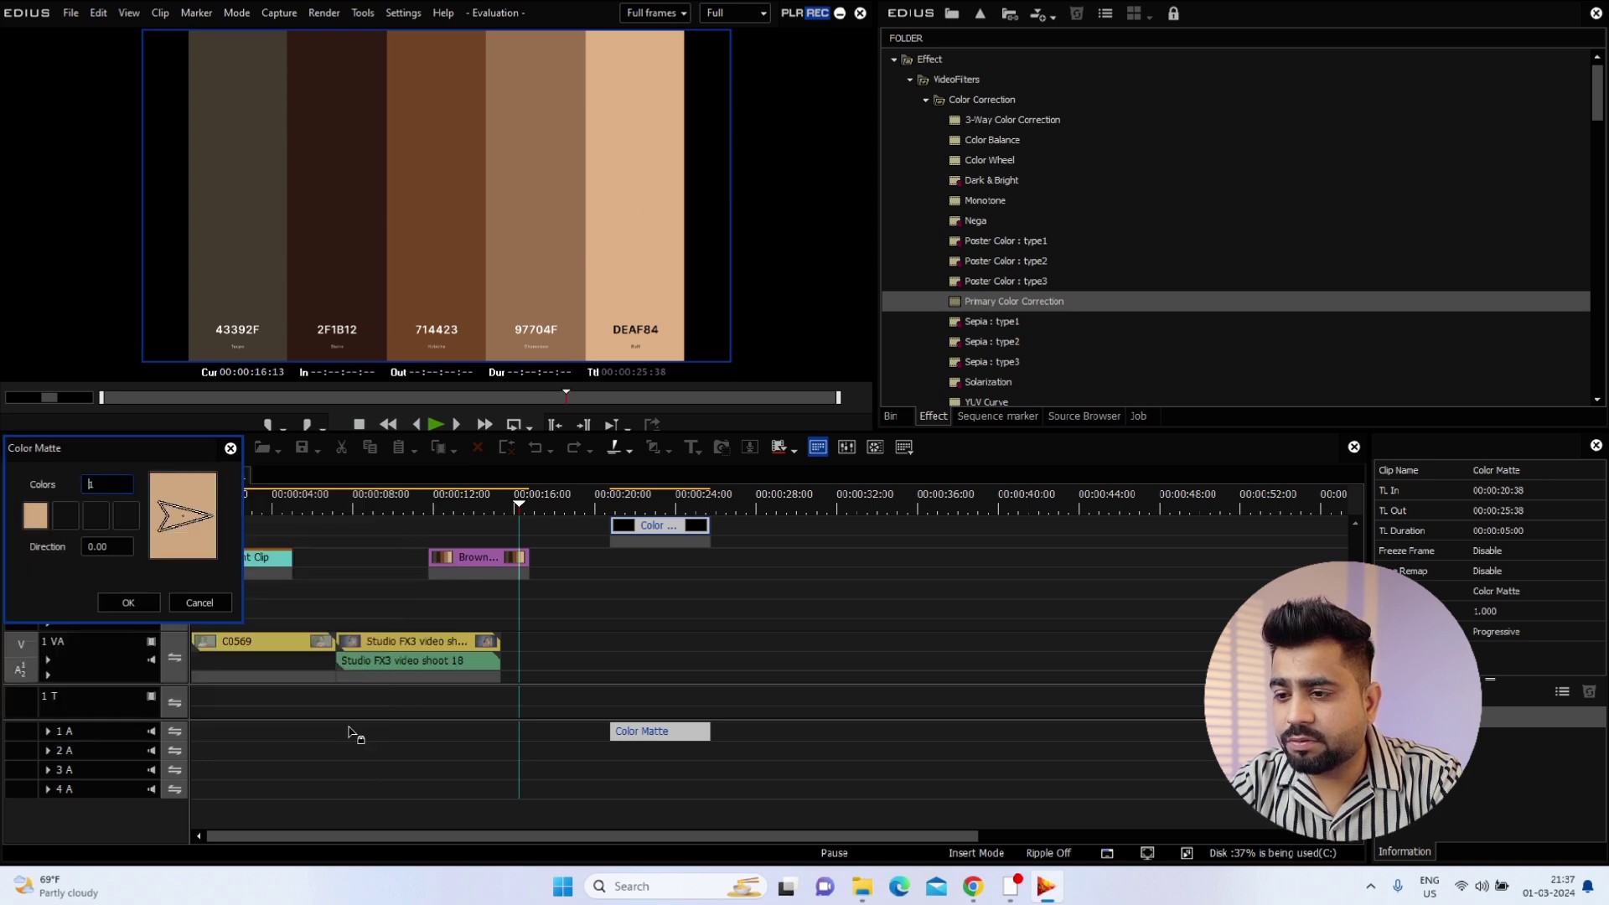
{"action": "left_click", "coordinate": [128, 602]}
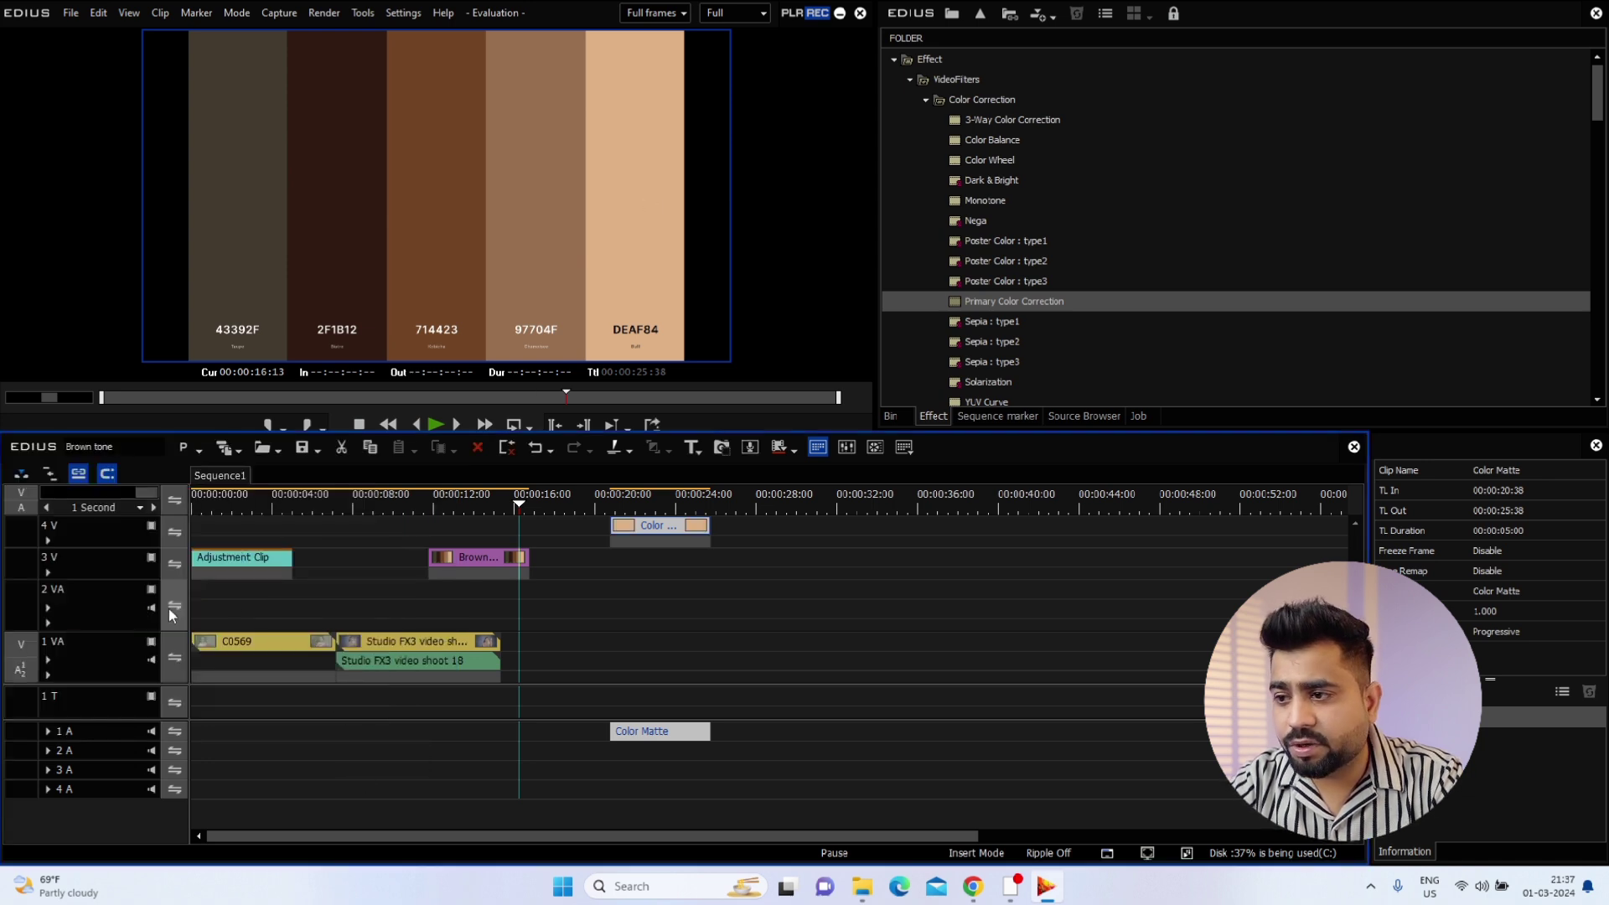
- Delete the palette image clip and move the color matte to the start of the 4 V track, directly above the adjustment clip
{"action": "left_click_drag", "start_coordinate": [533, 505], "coordinate": [636, 518]}
{"action": "left_click", "coordinate": [495, 557]}
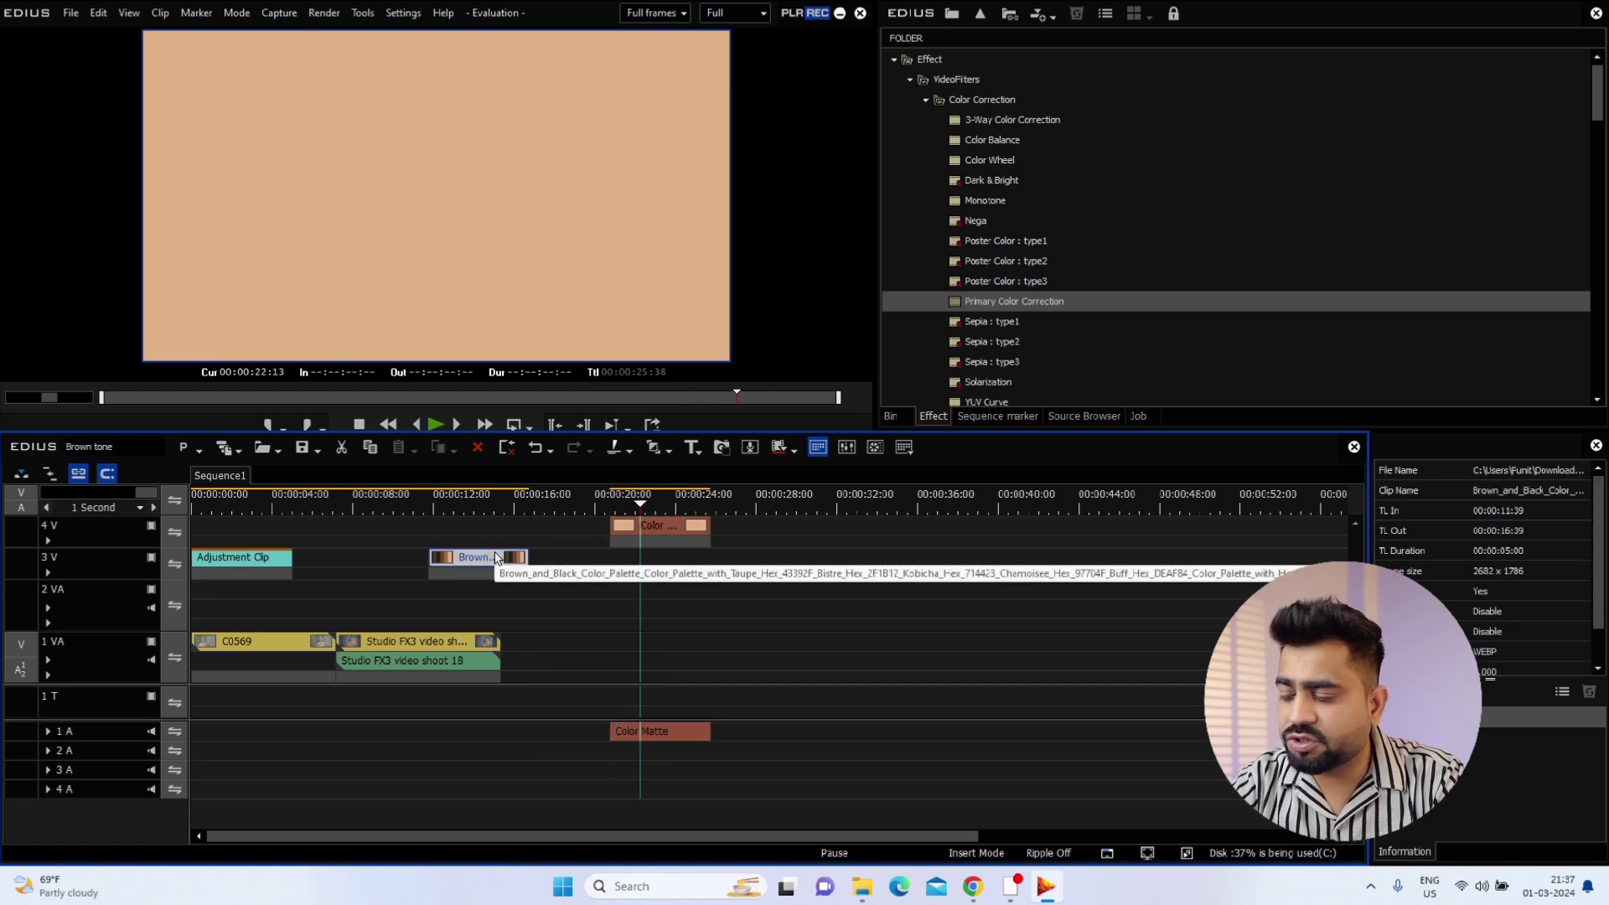
{"action": "key", "text": "Delete"}
{"action": "left_click_drag", "start_coordinate": [656, 537], "coordinate": [249, 525]}
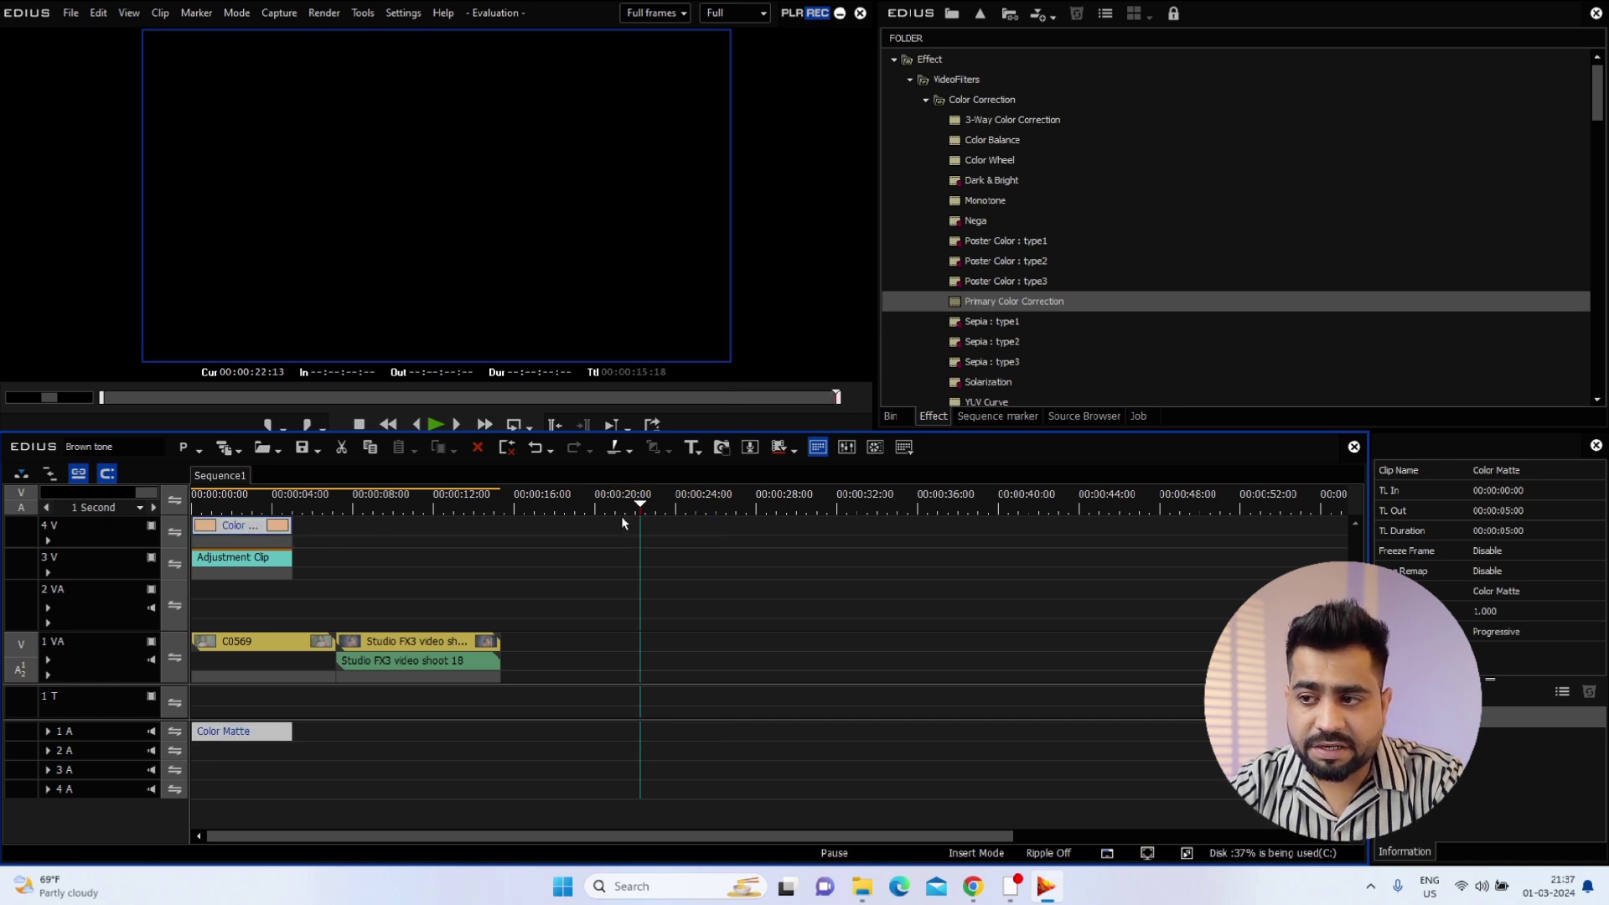
{"action": "left_click_drag", "start_coordinate": [647, 502], "coordinate": [261, 505]}
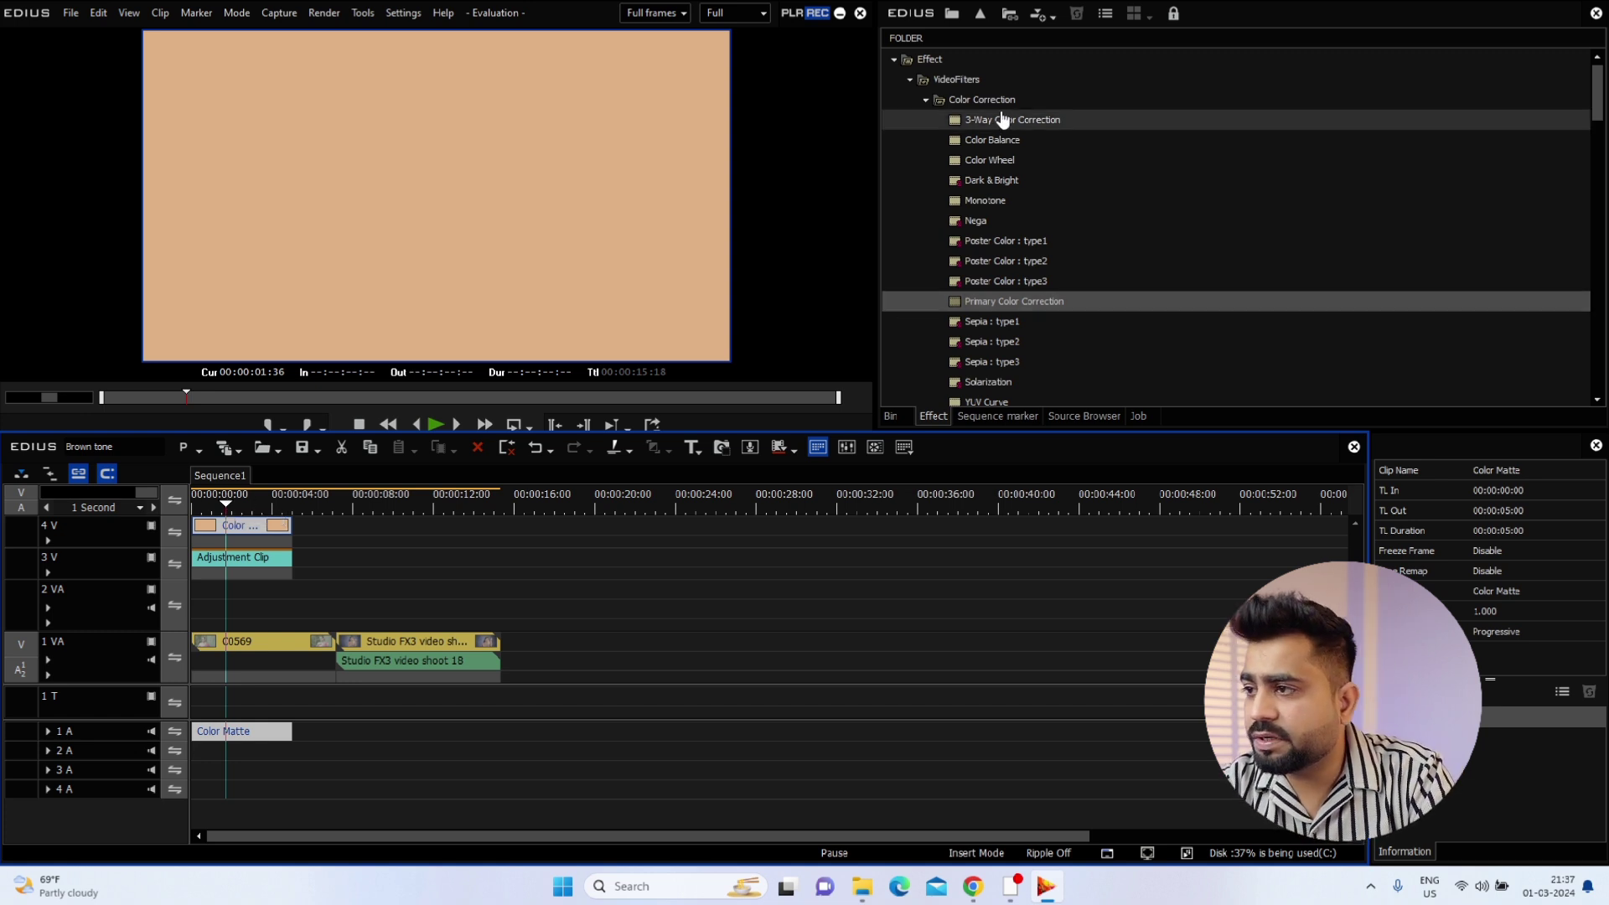
- Apply the Soft Light blend keyer to the color matte on the 4 V track and preview the result
{"action": "scroll", "coordinate": [1003, 321], "scroll_direction": "down", "scroll_amount": 15}
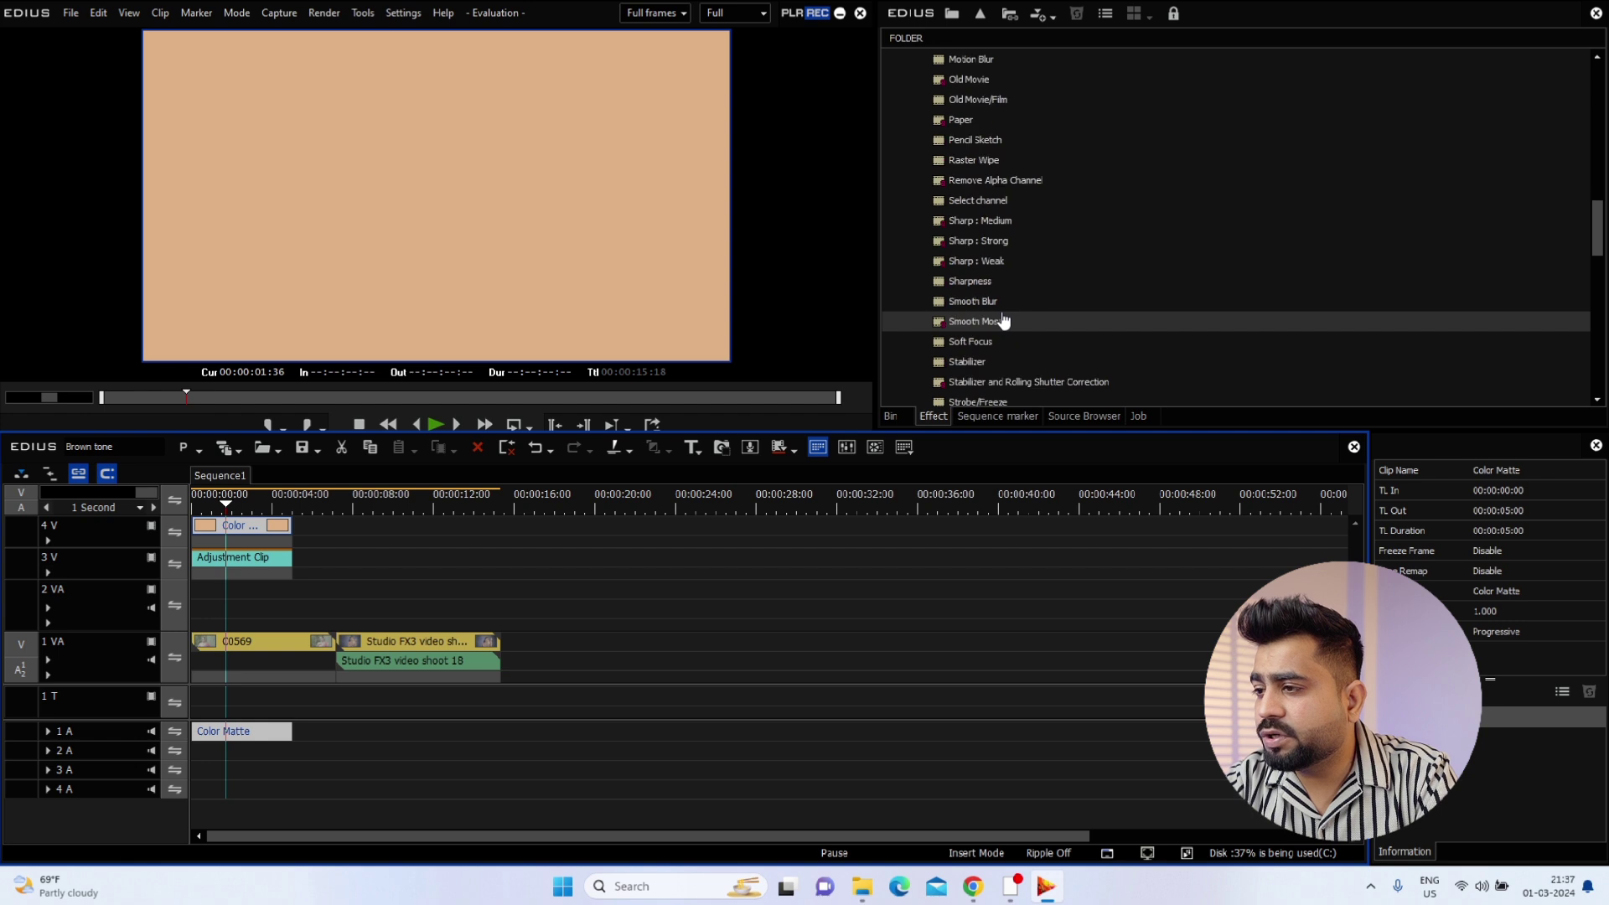
{"action": "scroll", "coordinate": [941, 385], "scroll_direction": "down", "scroll_amount": 1}
{"action": "double_click", "coordinate": [941, 383]}
{"action": "left_click", "coordinate": [949, 304]}
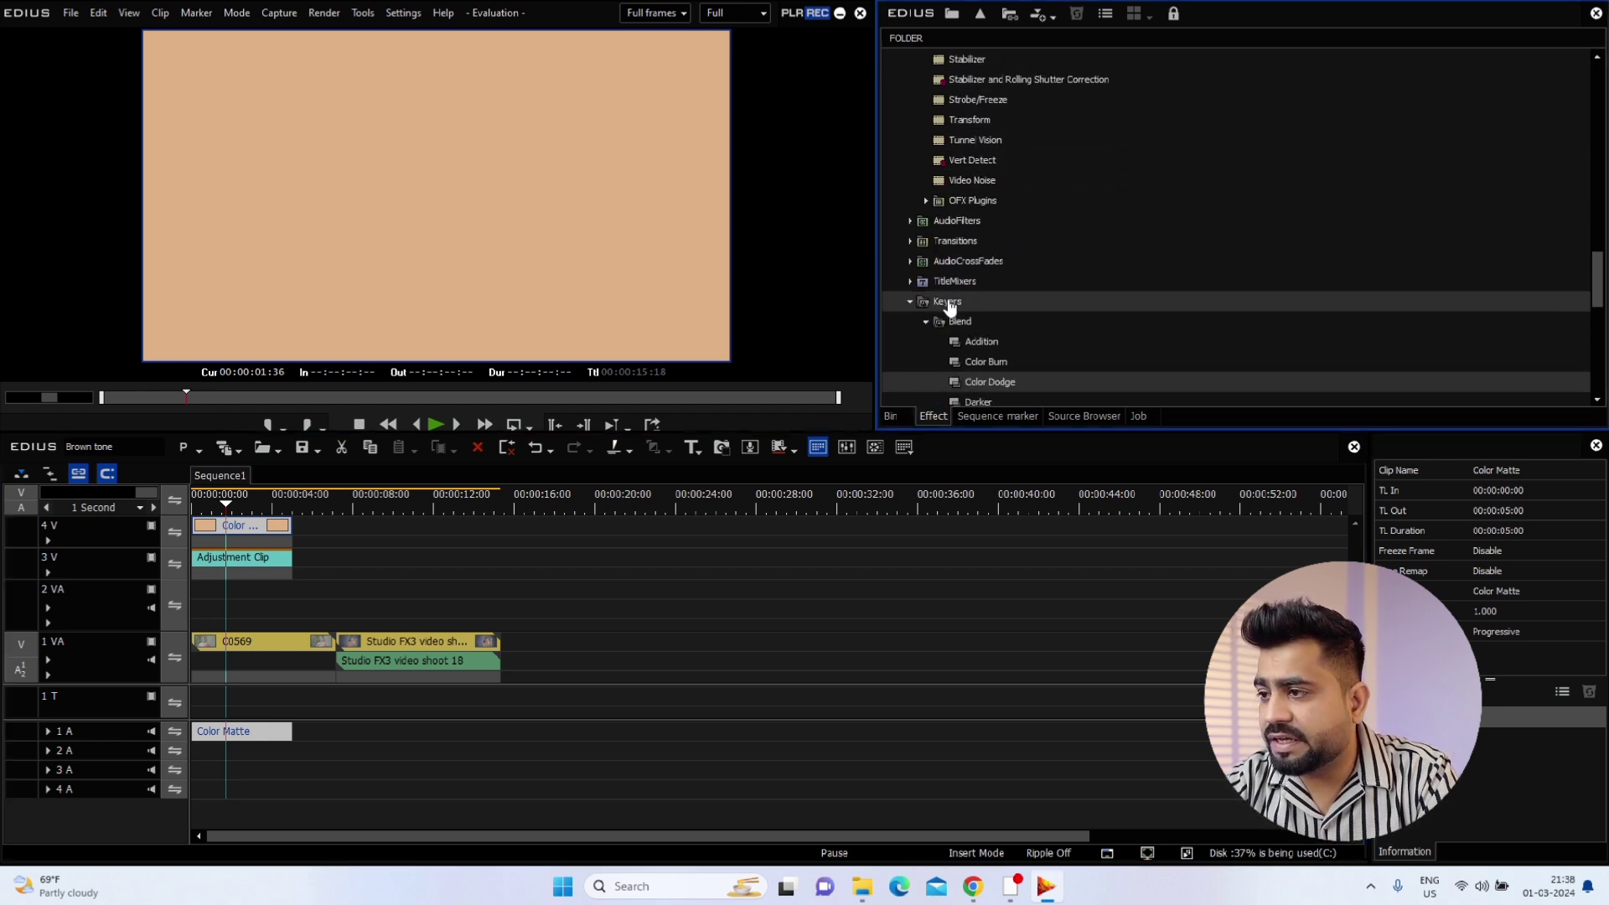
{"action": "scroll", "coordinate": [995, 321], "scroll_direction": "down", "scroll_amount": 1}
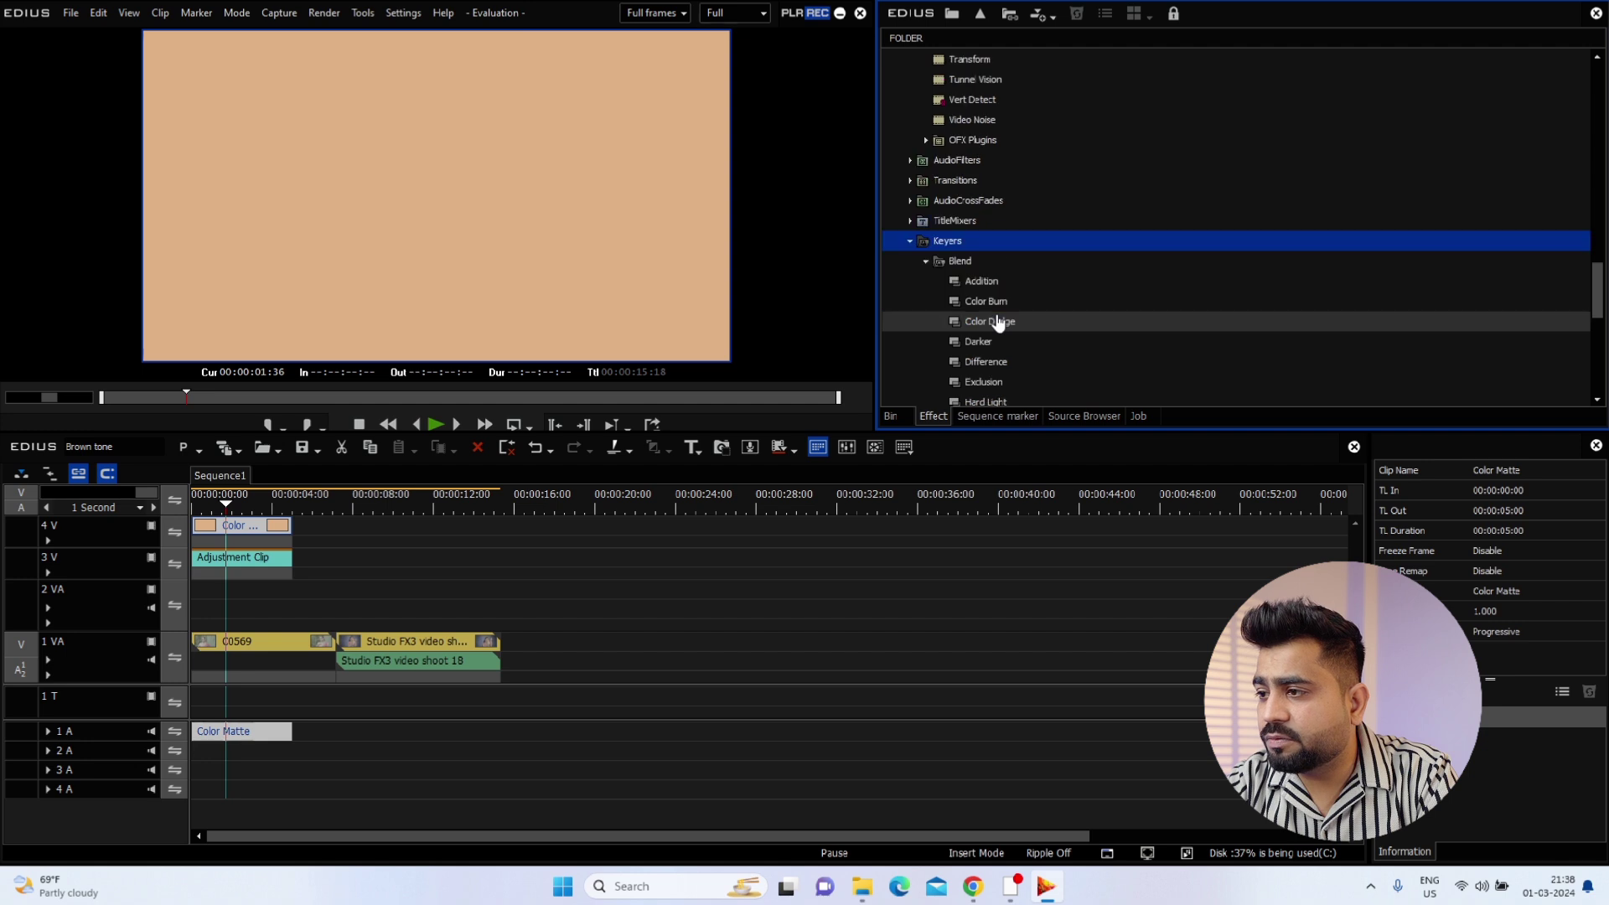
{"action": "scroll", "coordinate": [921, 265], "scroll_direction": "down", "scroll_amount": 3}
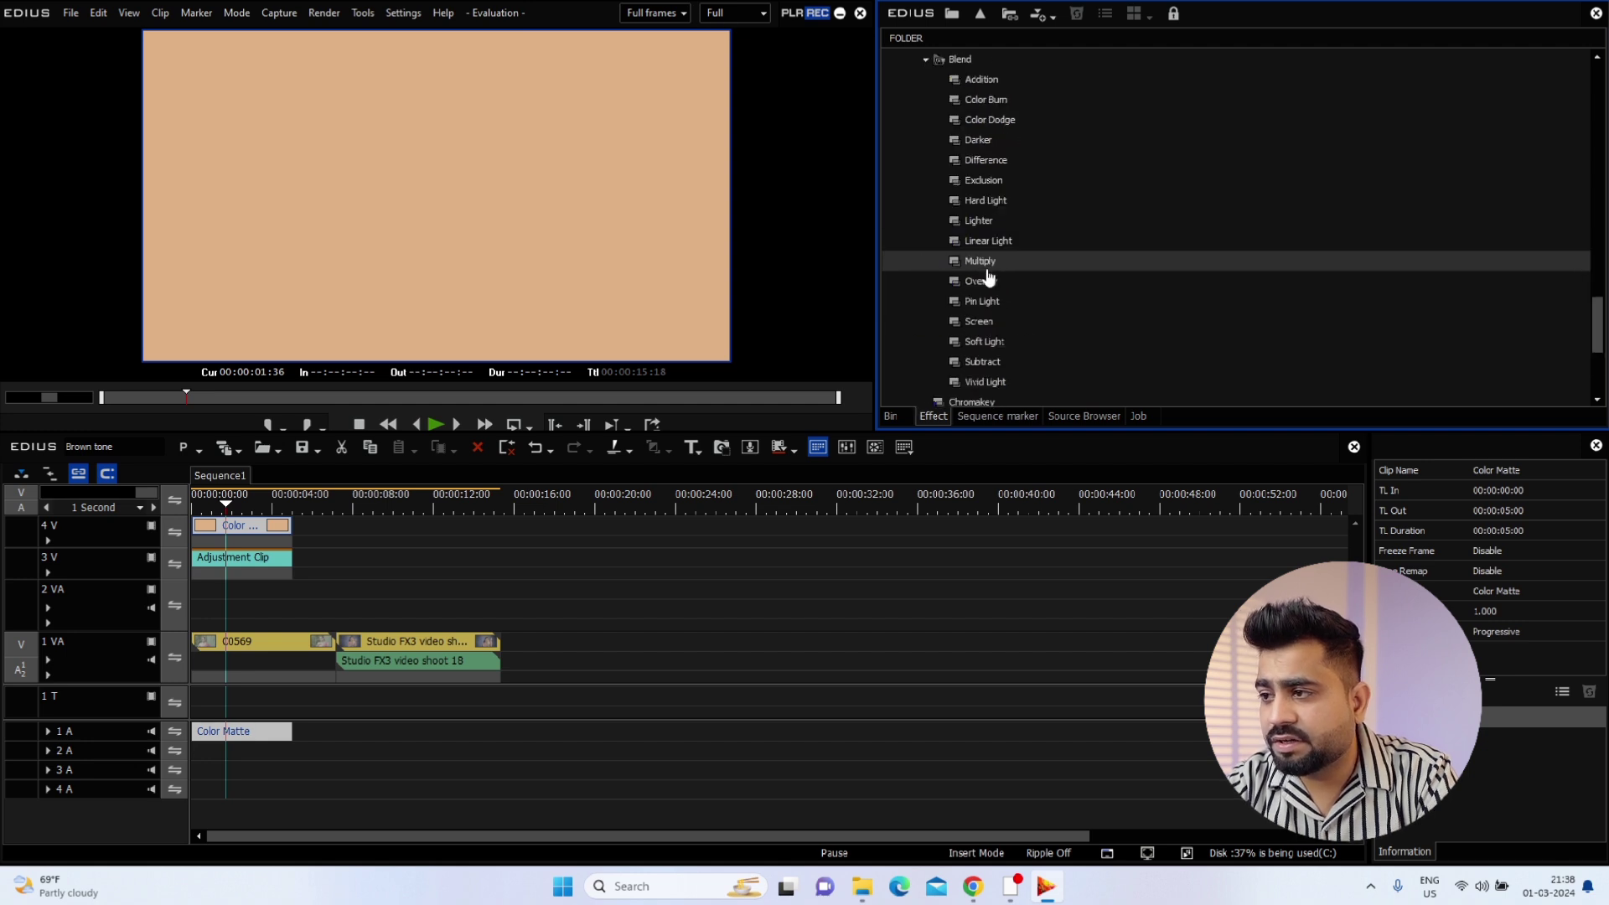
{"action": "left_click_drag", "start_coordinate": [976, 344], "coordinate": [235, 508]}
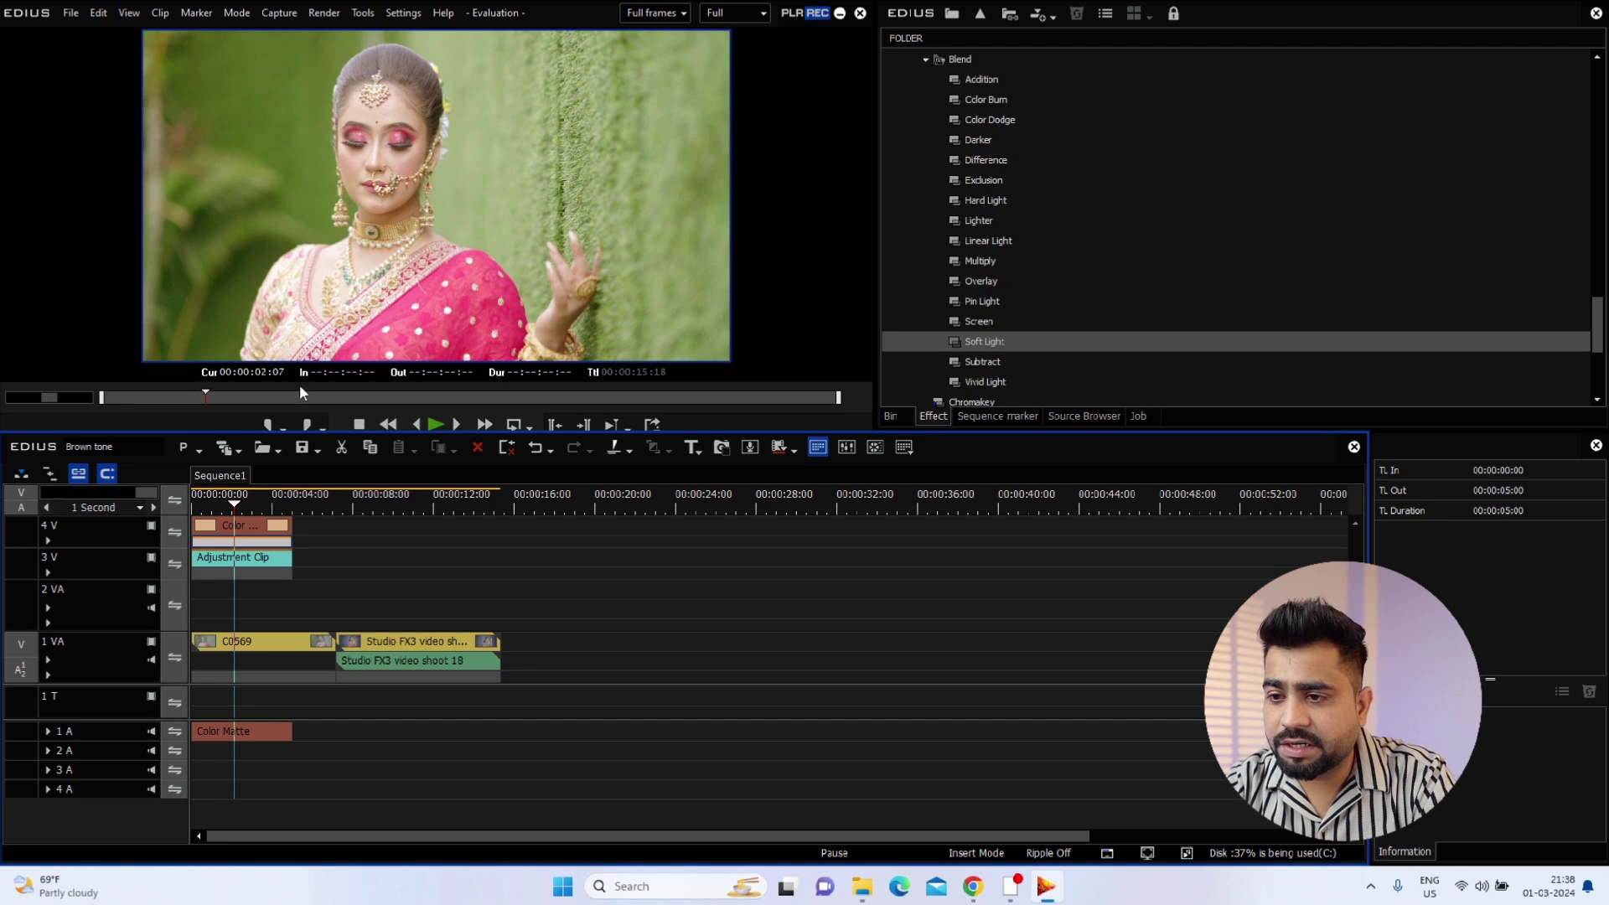
- Add a second Primary Color Correction filter to the adjustment clip and open its settings
{"action": "left_click", "coordinate": [262, 562]}
{"action": "scroll", "coordinate": [1109, 244], "scroll_direction": "up", "scroll_amount": 15}
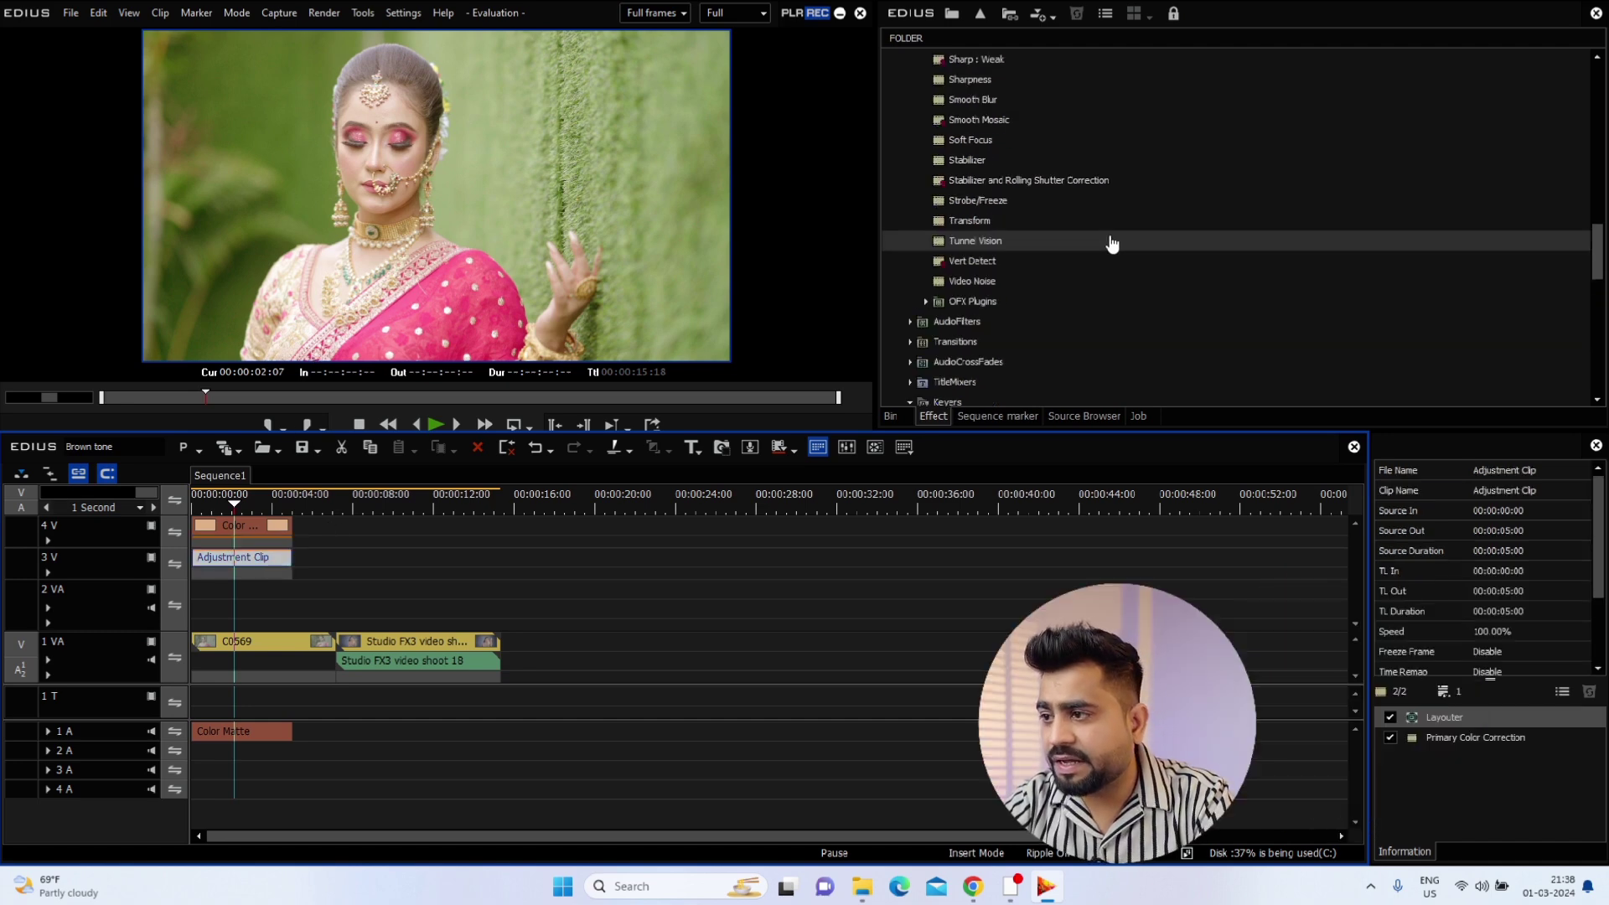
{"action": "left_click_drag", "start_coordinate": [1042, 161], "coordinate": [245, 563]}
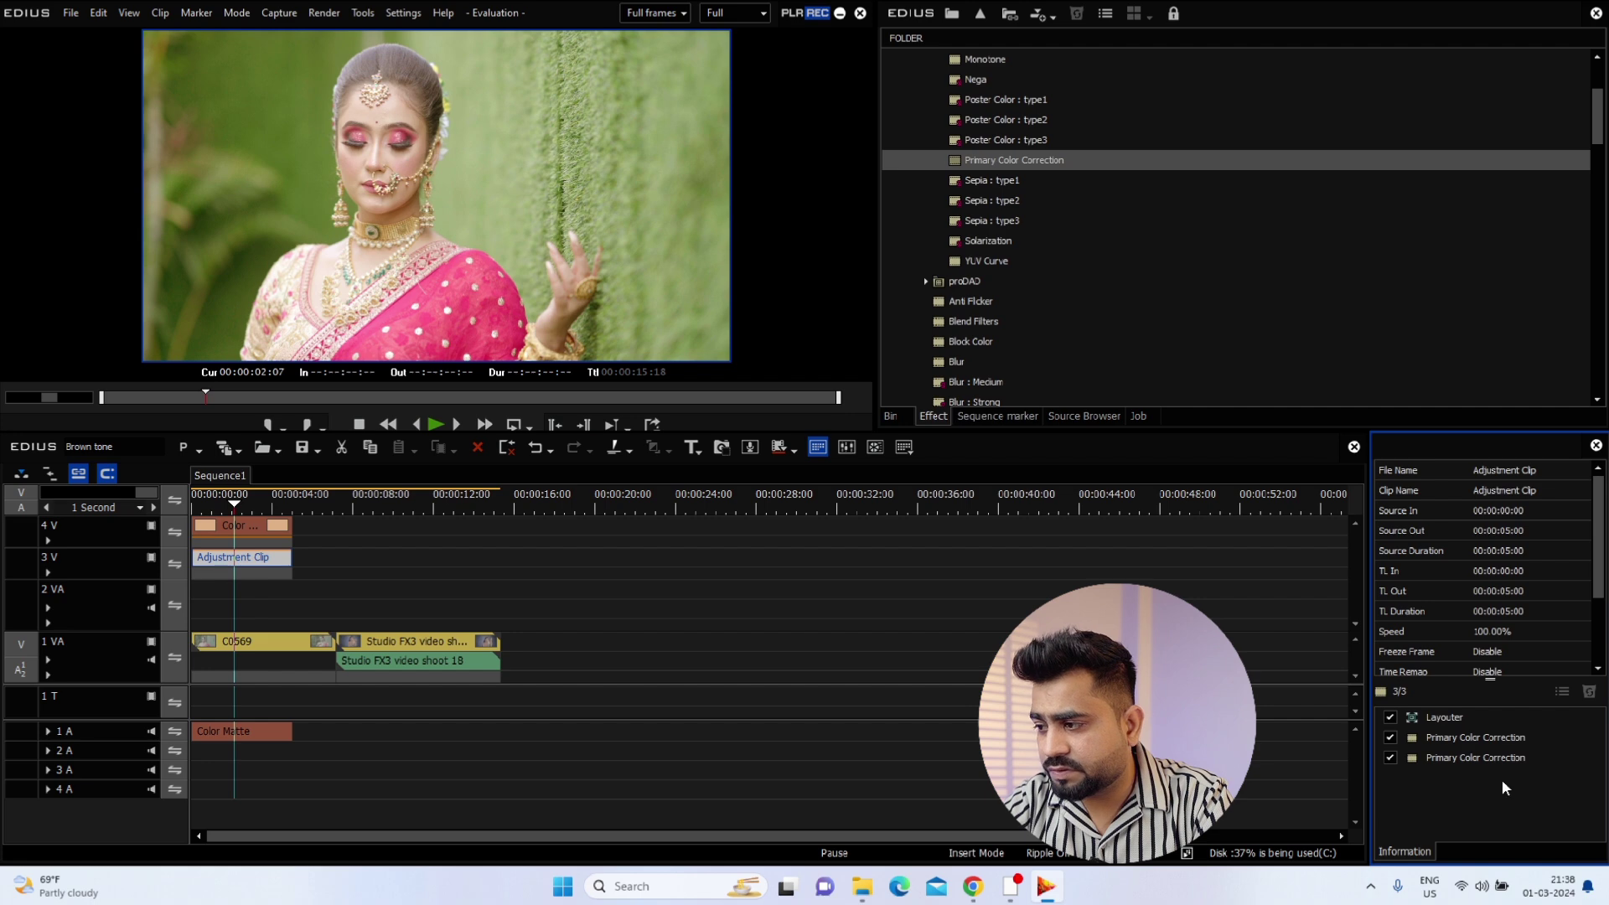
{"action": "double_click", "coordinate": [1477, 757]}
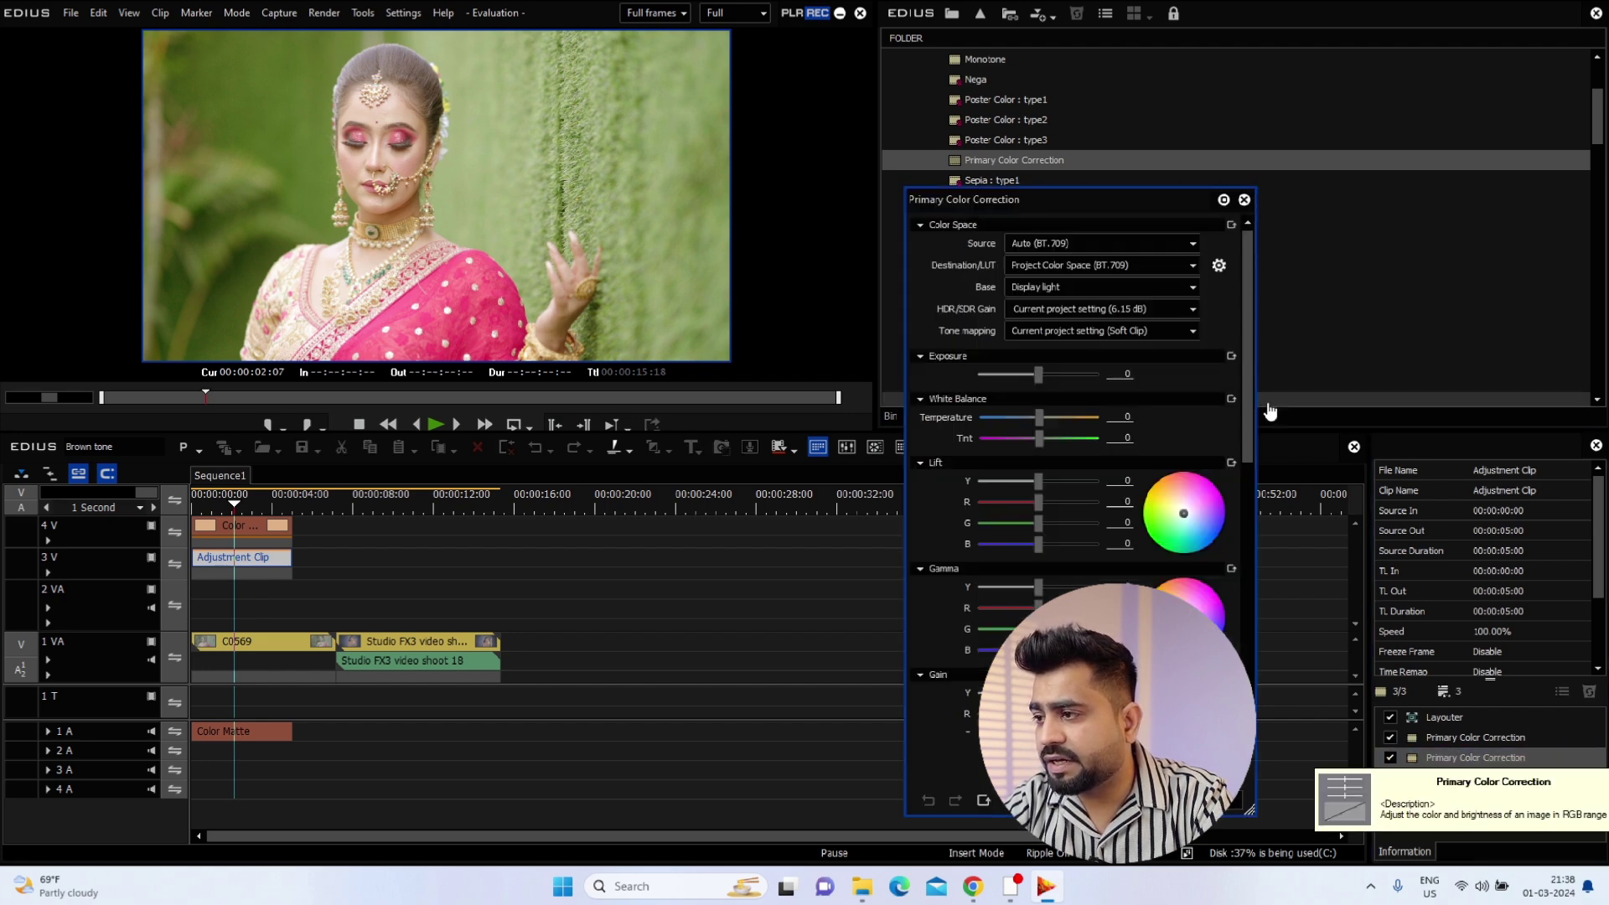
- Lower the second filter's Lift to -28 on all channels and set the blue Gain to 1
{"action": "left_click_drag", "start_coordinate": [1249, 414], "coordinate": [1249, 477]}
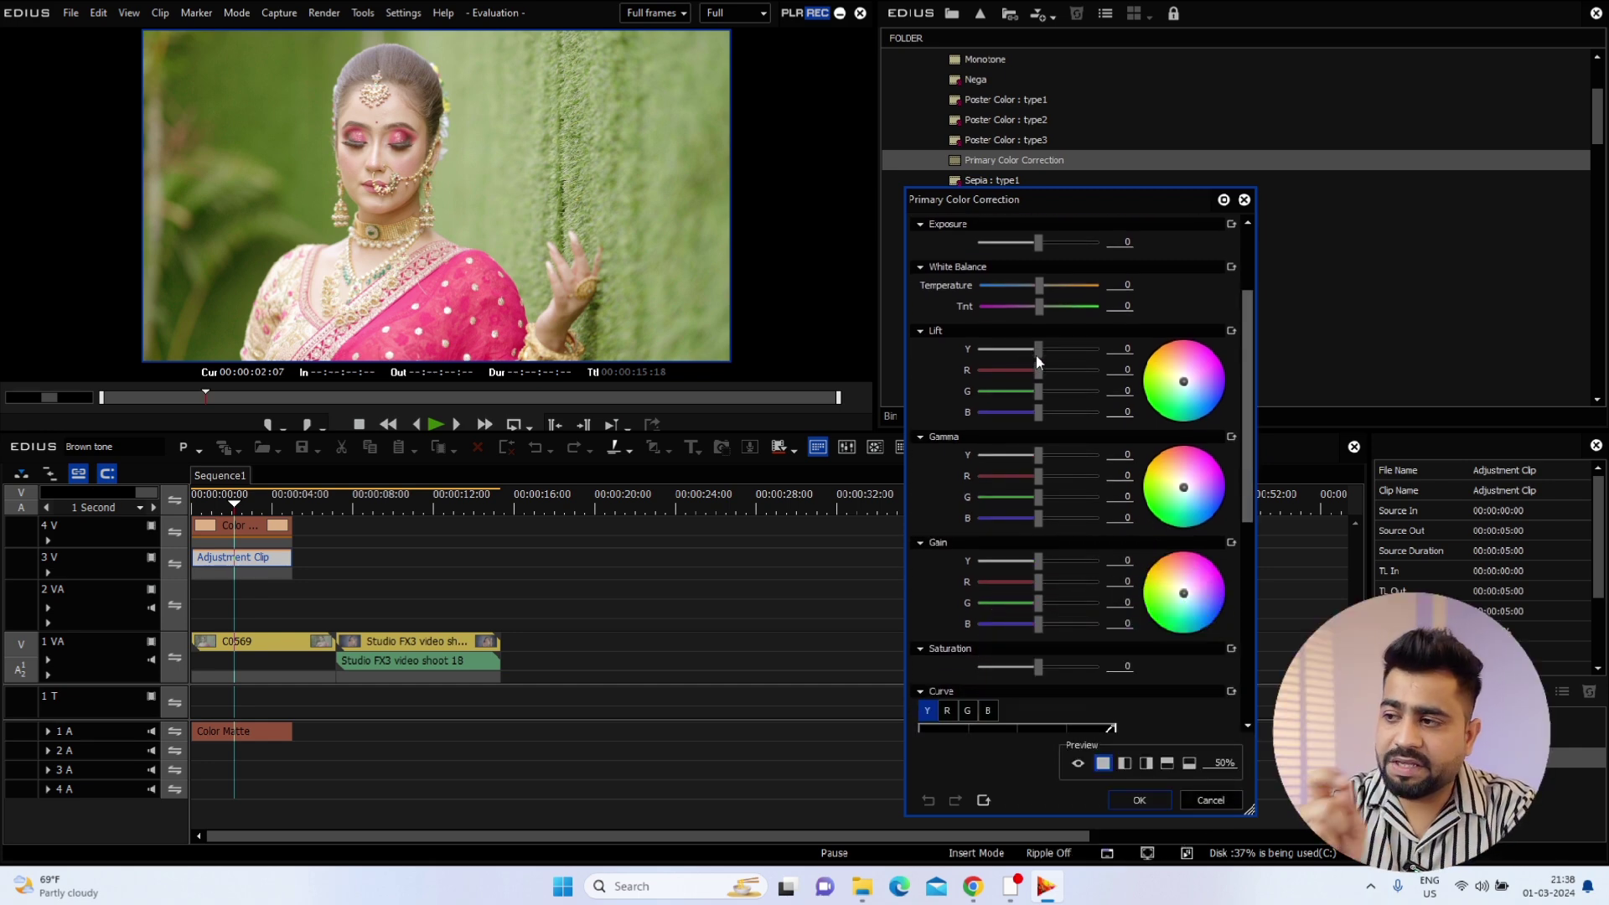
{"action": "mouse_move", "coordinate": [1040, 352]}
{"action": "left_mouse_down"}
{"action": "mouse_move", "coordinate": [1053, 354]}
{"action": "mouse_move", "coordinate": [1016, 364]}
{"action": "left_mouse_up"}
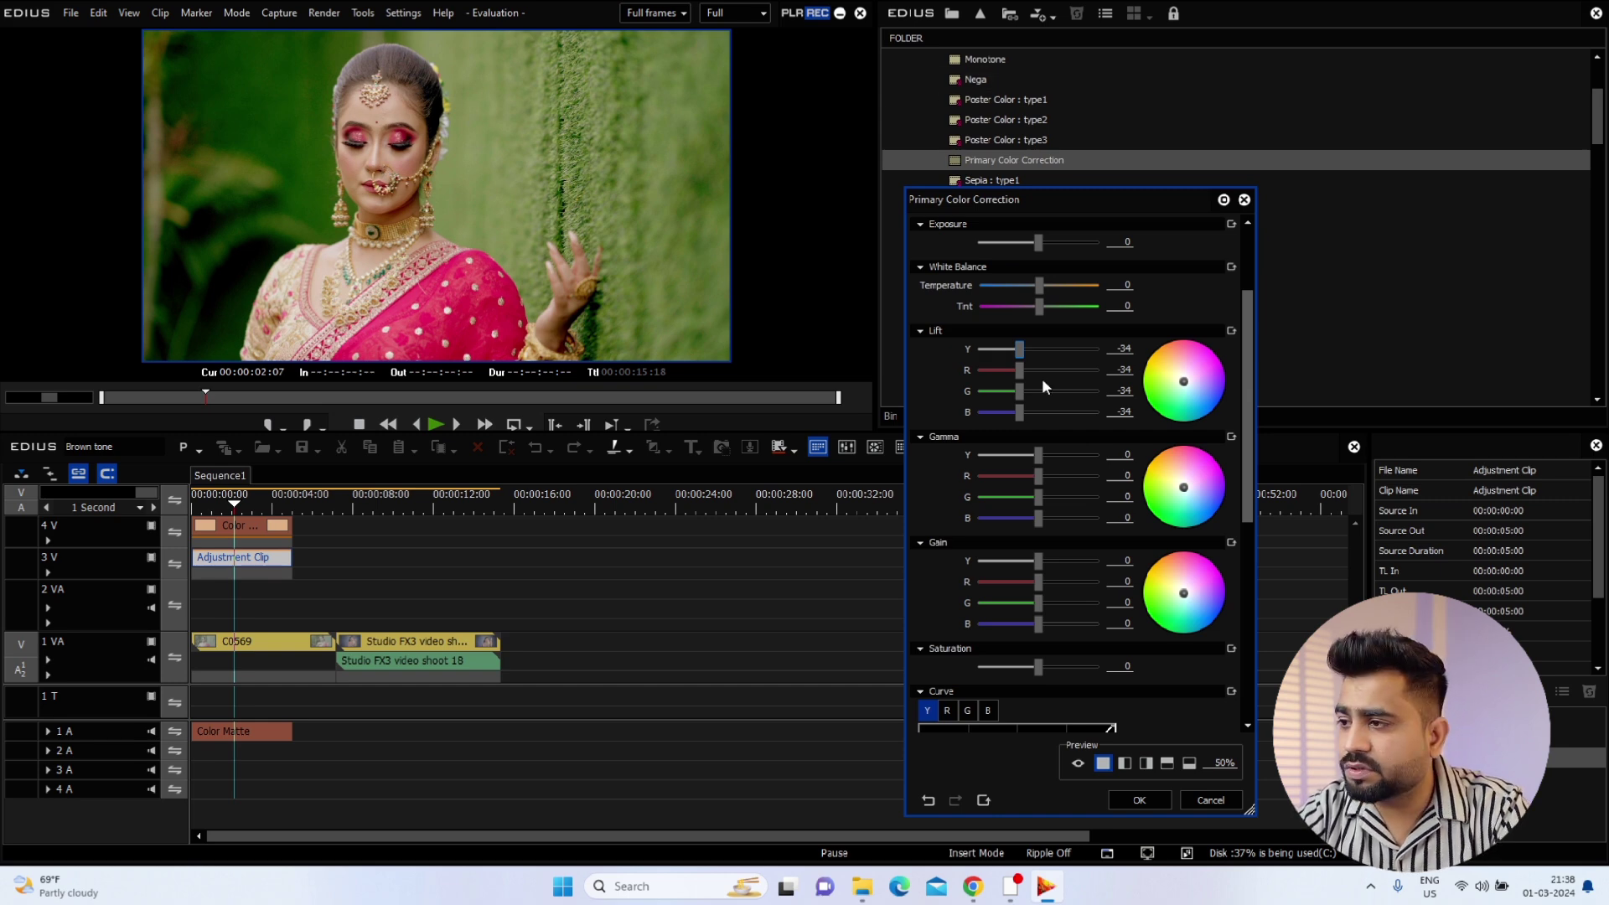
{"action": "left_click_drag", "start_coordinate": [1019, 361], "coordinate": [1023, 368]}
{"action": "left_click", "coordinate": [1038, 561]}
{"action": "left_click_drag", "start_coordinate": [1031, 622], "coordinate": [1038, 626]}
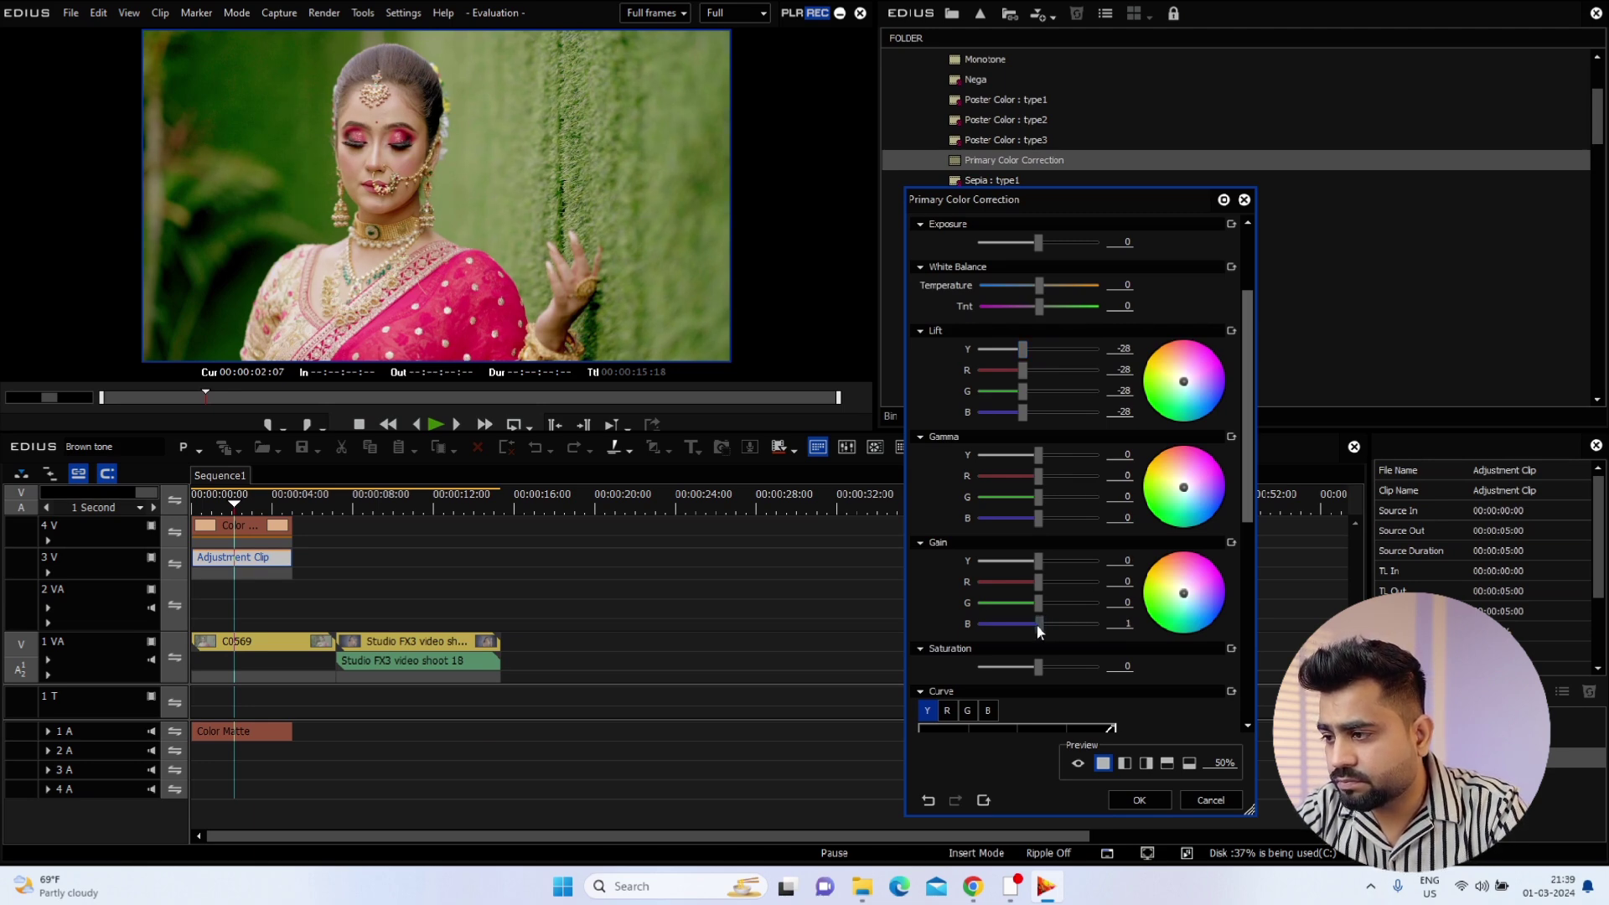
- Try slightly raising the Y curve's Darks and Shadows values and undo both changes
{"action": "left_click_drag", "start_coordinate": [1248, 480], "coordinate": [1264, 662]}
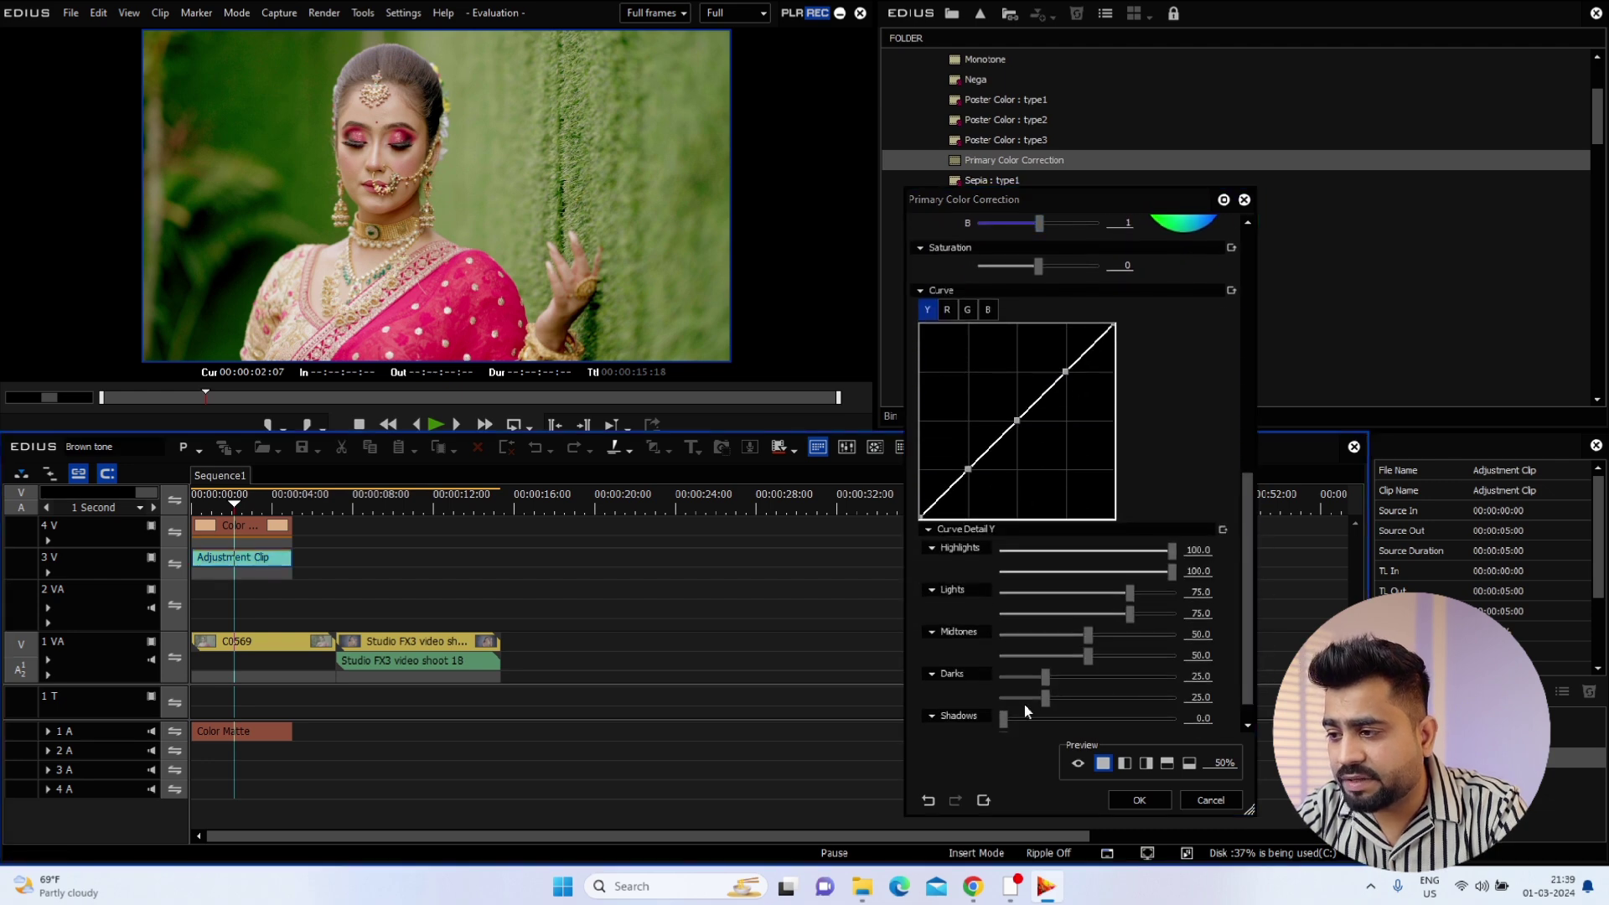
{"action": "left_click_drag", "start_coordinate": [1045, 701], "coordinate": [1045, 697]}
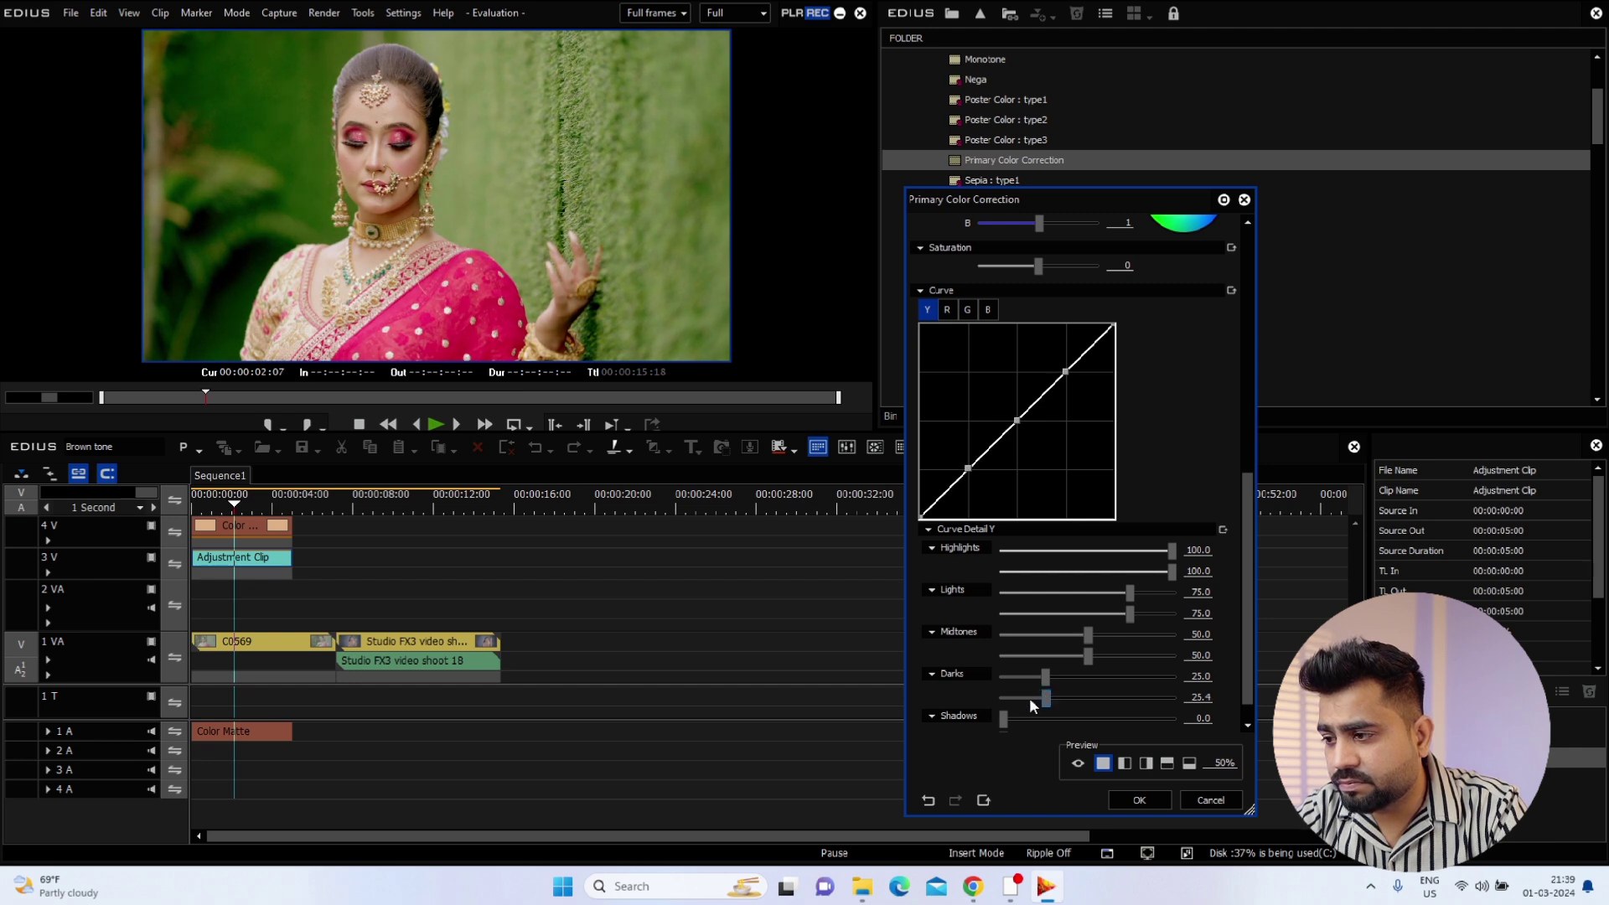
{"action": "left_click", "coordinate": [1004, 717]}
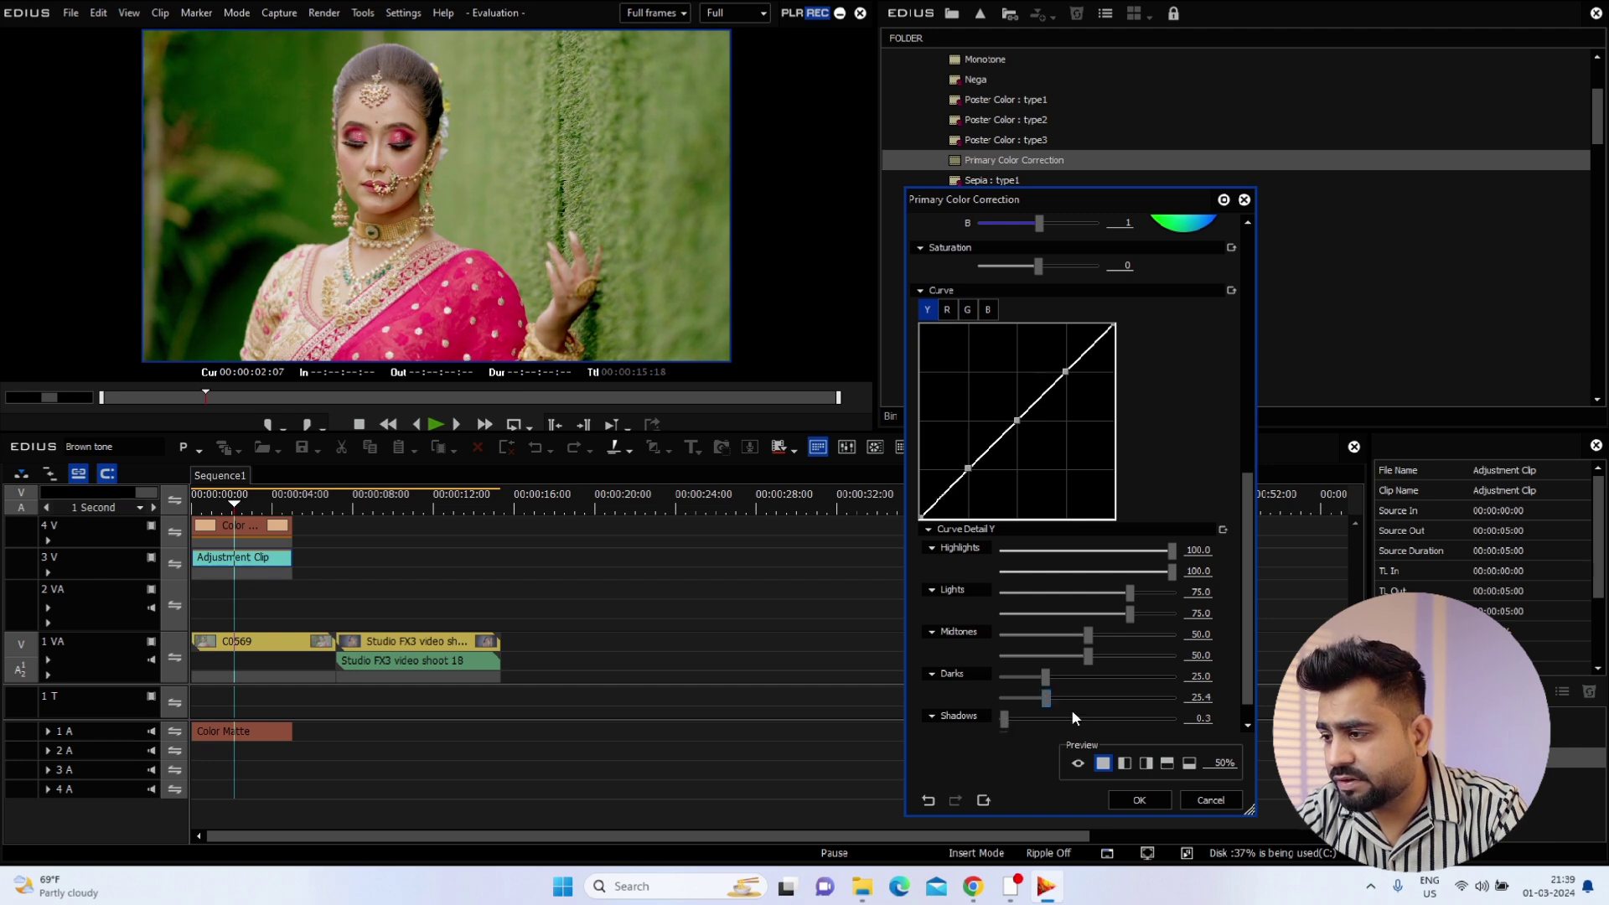
{"action": "key", "text": "ctrl+z"}
{"action": "key", "text": "ctrl+z"}
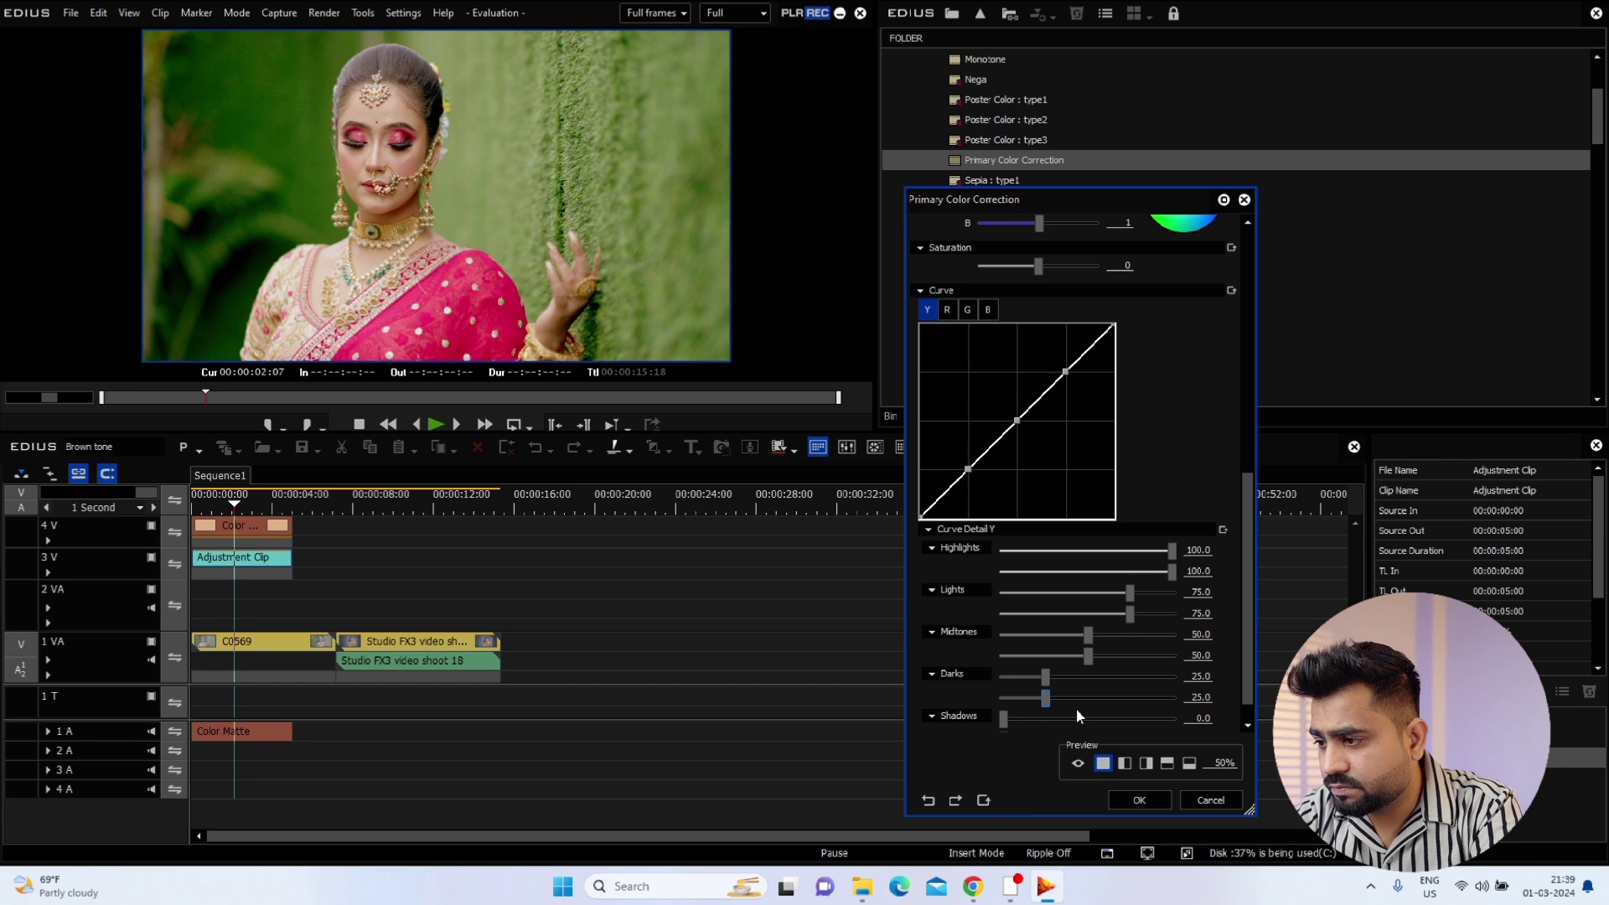
- Raise the Y curve's upper Shadows value to 7.0, confirm the filter and preview the graded bridal clip
{"action": "left_click", "coordinate": [1248, 725]}
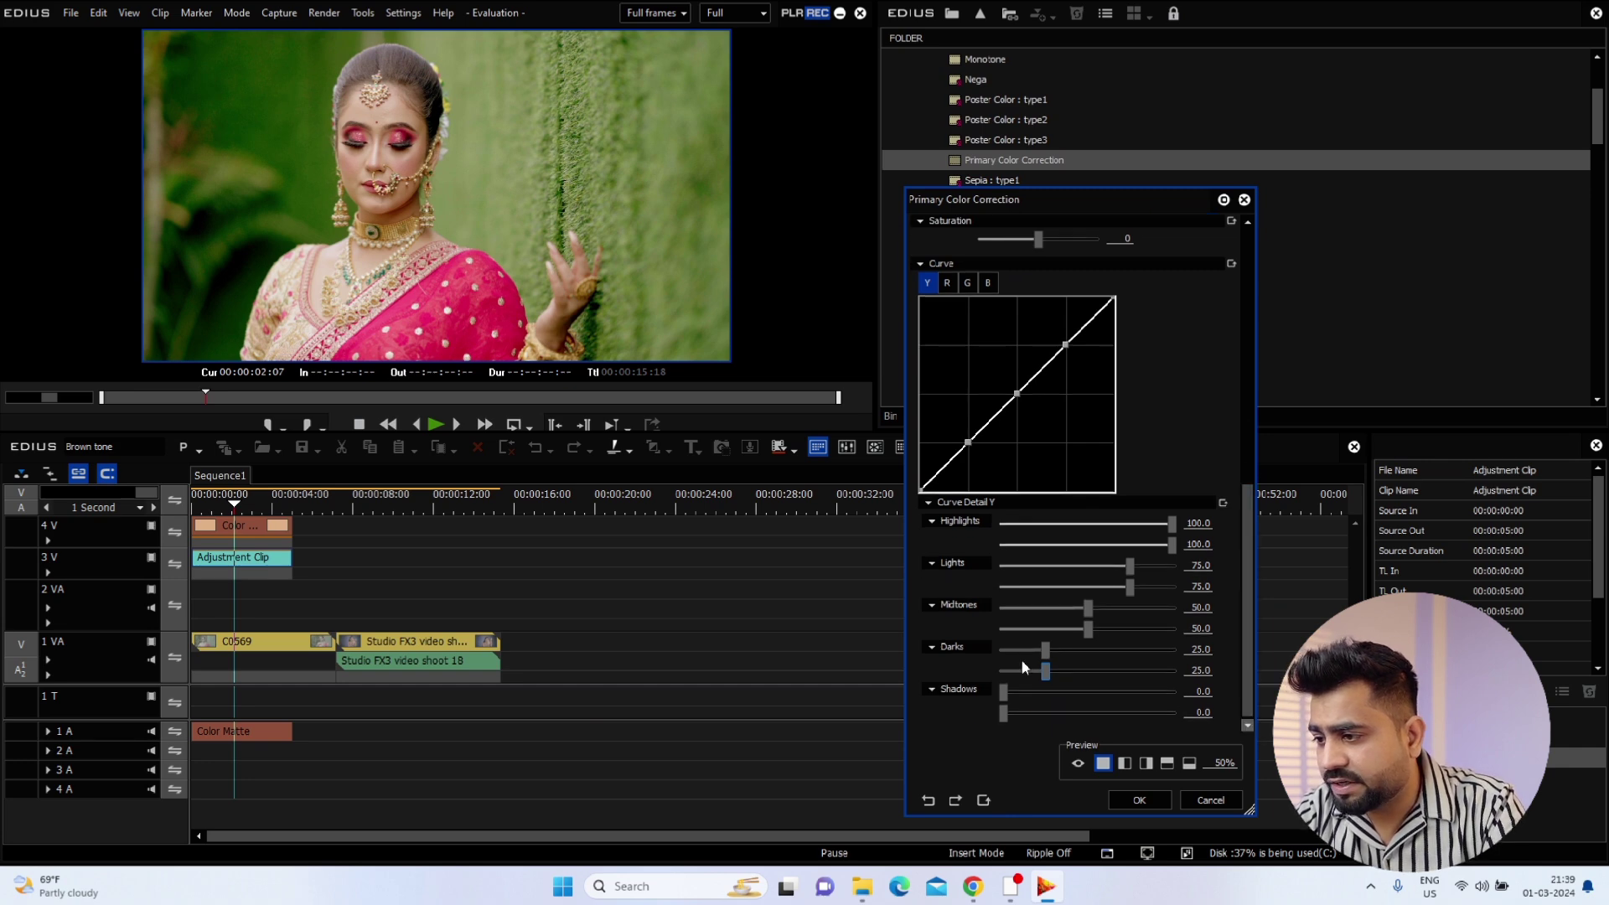
{"action": "left_click_drag", "start_coordinate": [1004, 692], "coordinate": [1012, 696]}
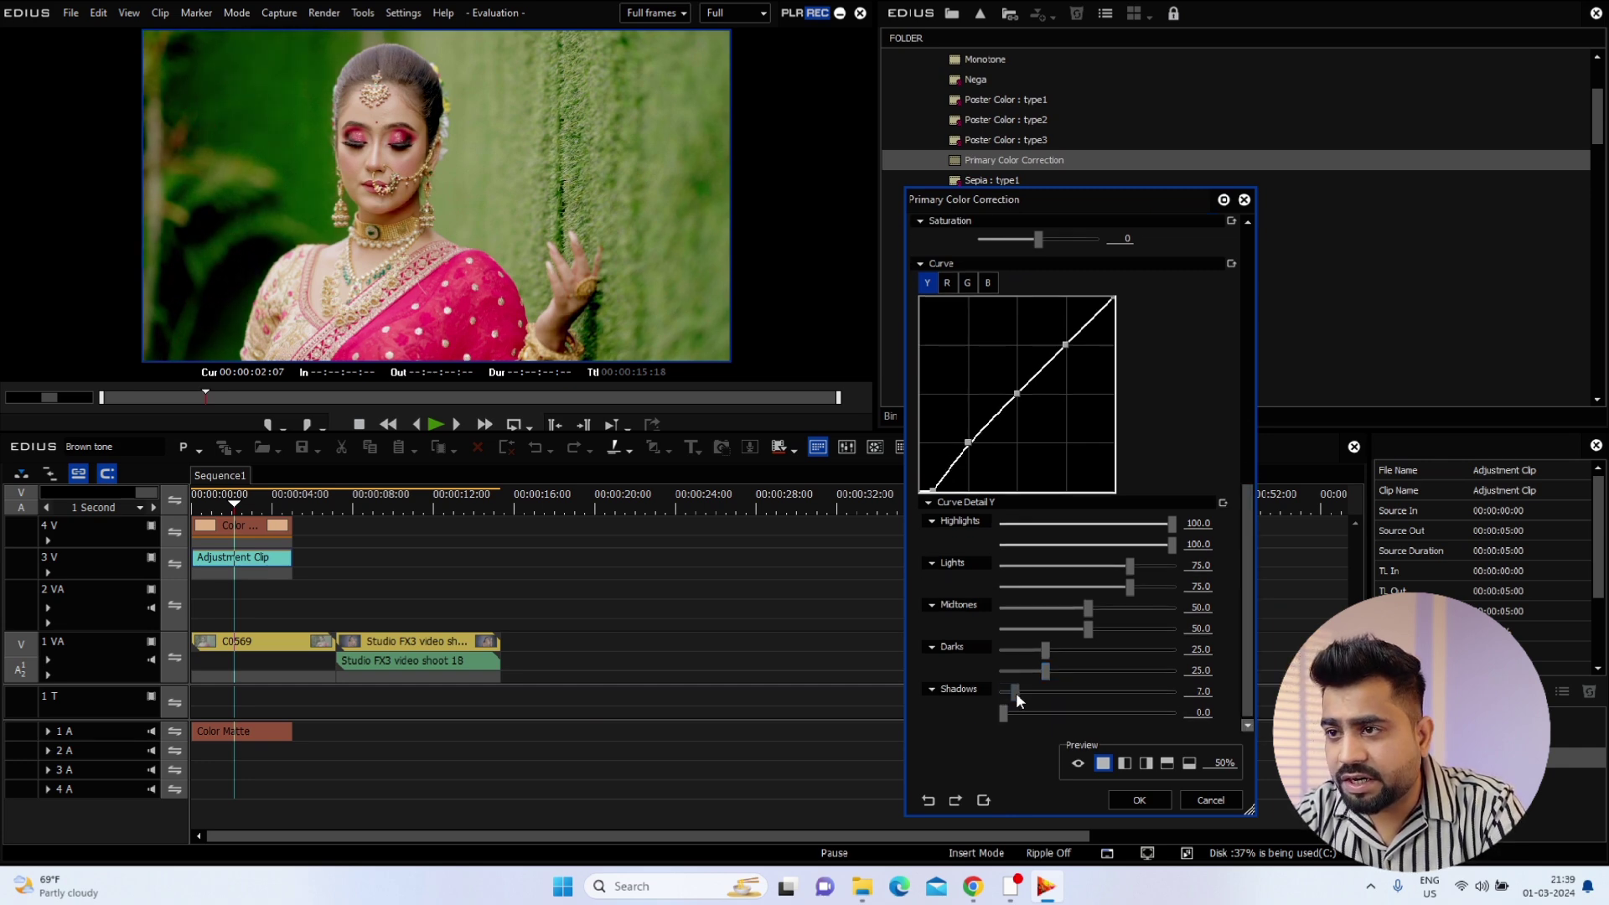
{"action": "left_click", "coordinate": [1016, 692]}
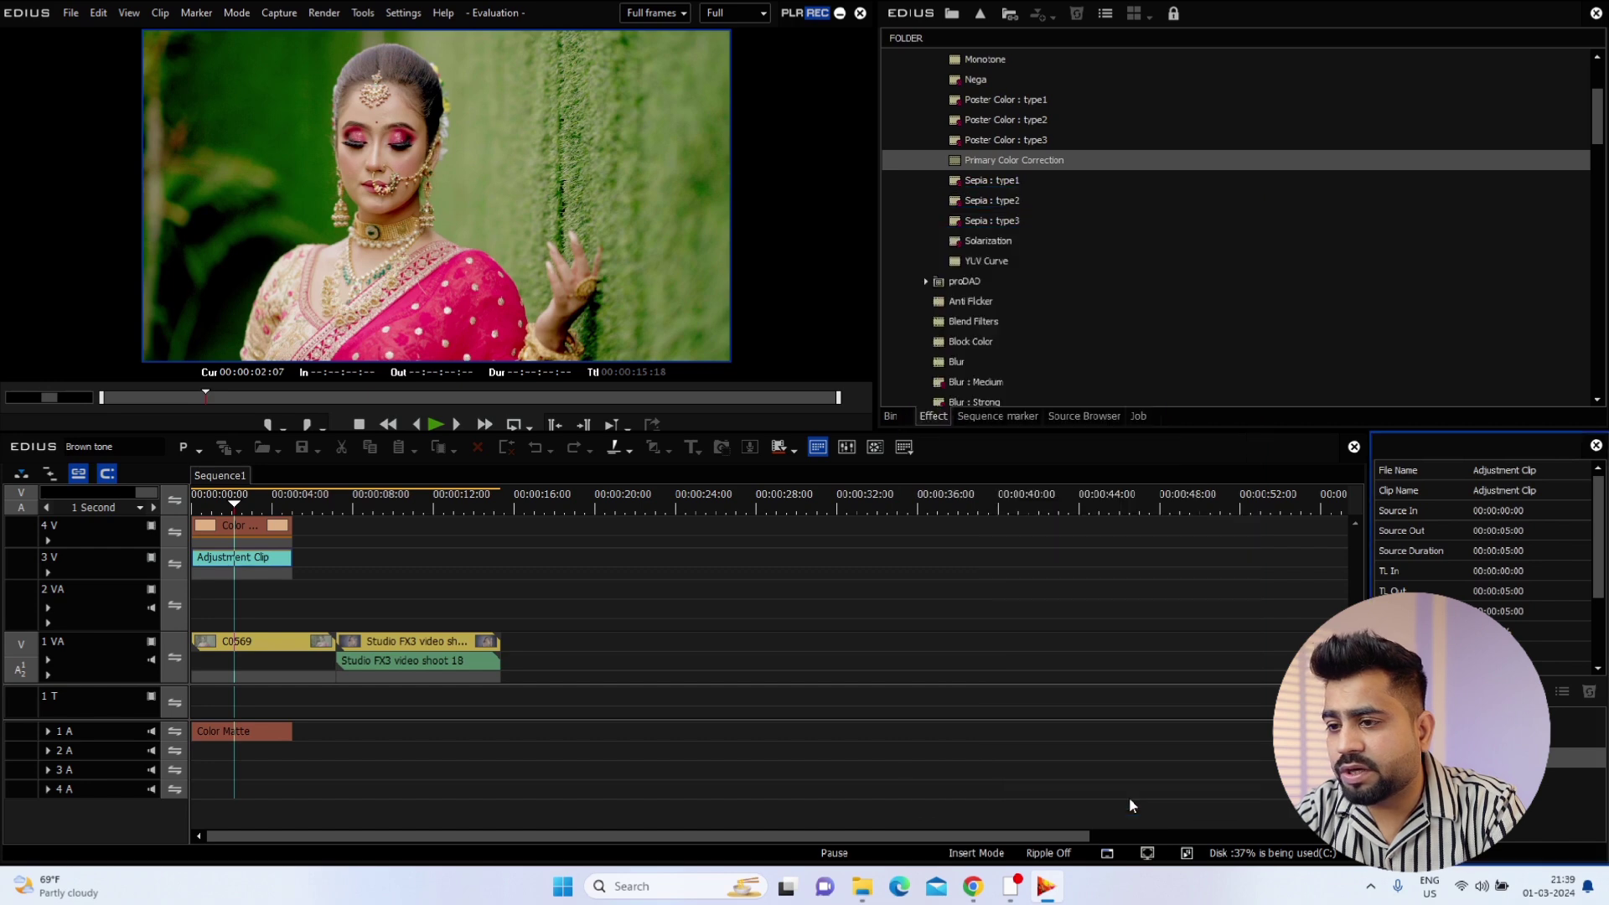
{"action": "left_click", "coordinate": [1131, 799]}
{"action": "mouse_move", "coordinate": [244, 504]}
{"action": "left_mouse_down"}
{"action": "mouse_move", "coordinate": [223, 510]}
{"action": "mouse_move", "coordinate": [259, 510]}
{"action": "left_mouse_up"}
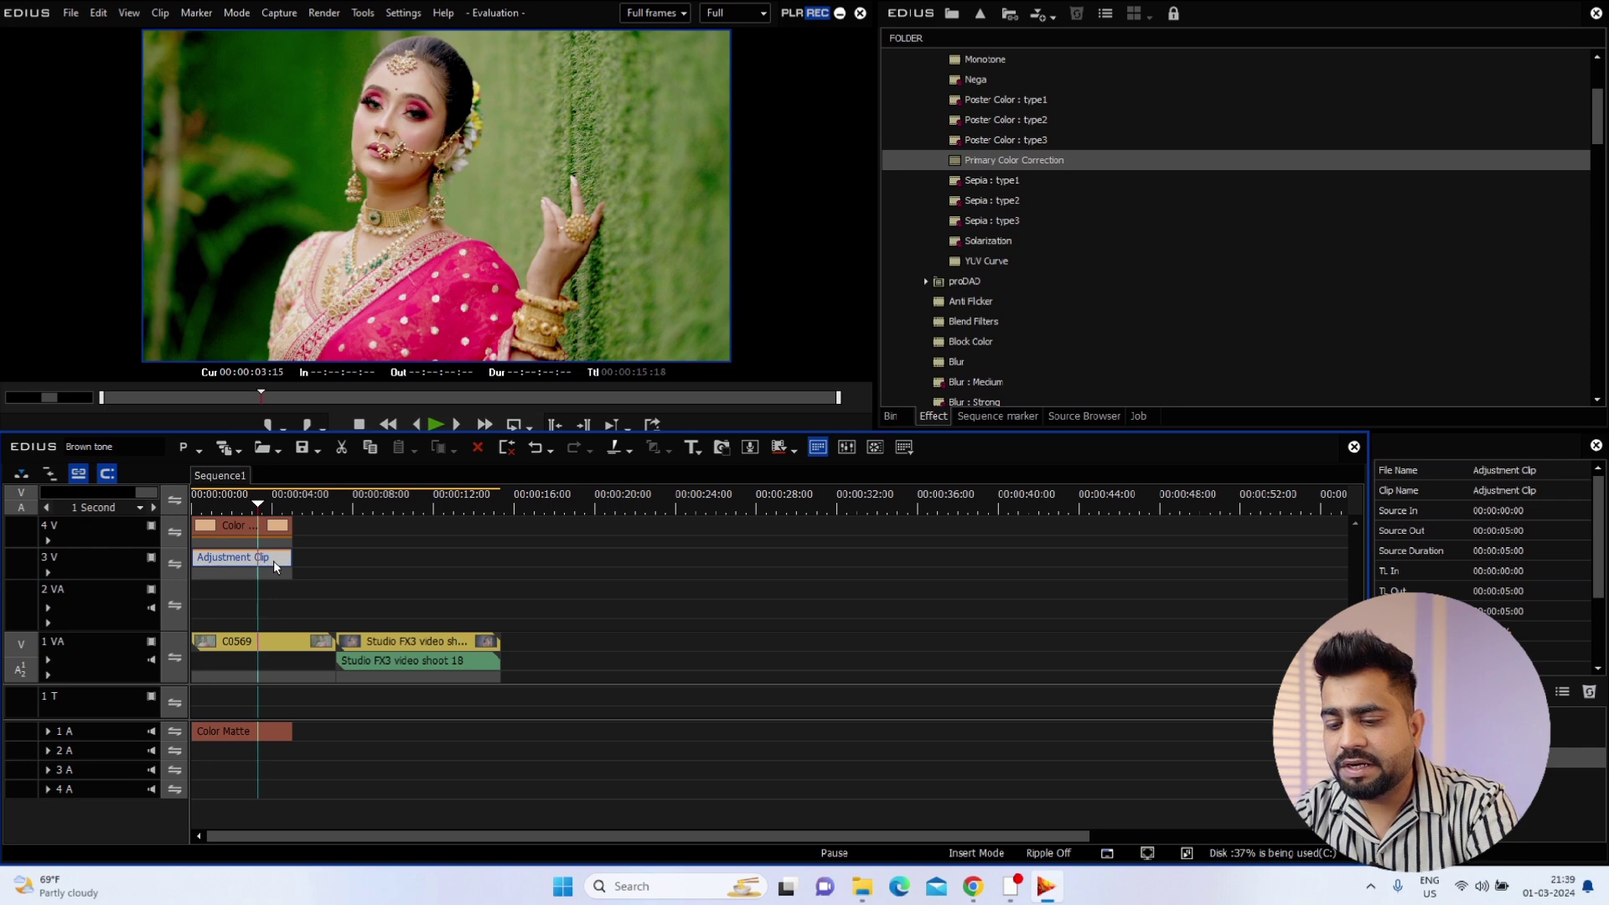
- Copy the adjustment clip to the start of the second video clip on the 3 V track and compare both graded shots
{"action": "left_click", "coordinate": [350, 562]}
{"action": "left_click_drag", "start_coordinate": [267, 508], "coordinate": [336, 507]}
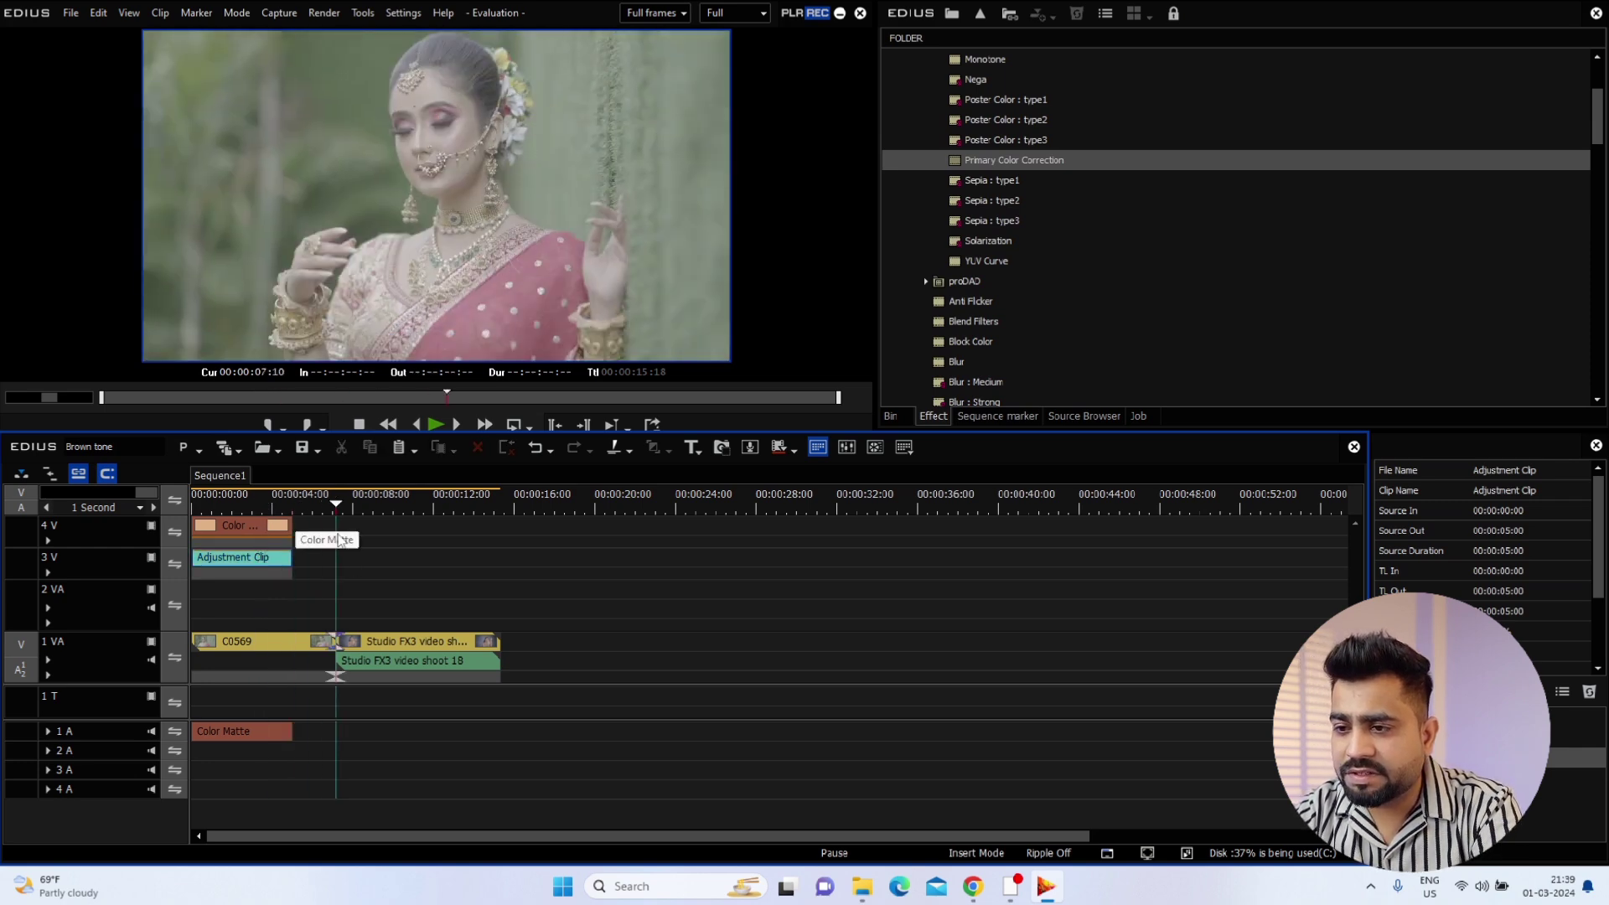
{"action": "key", "text": "ctrl+v"}
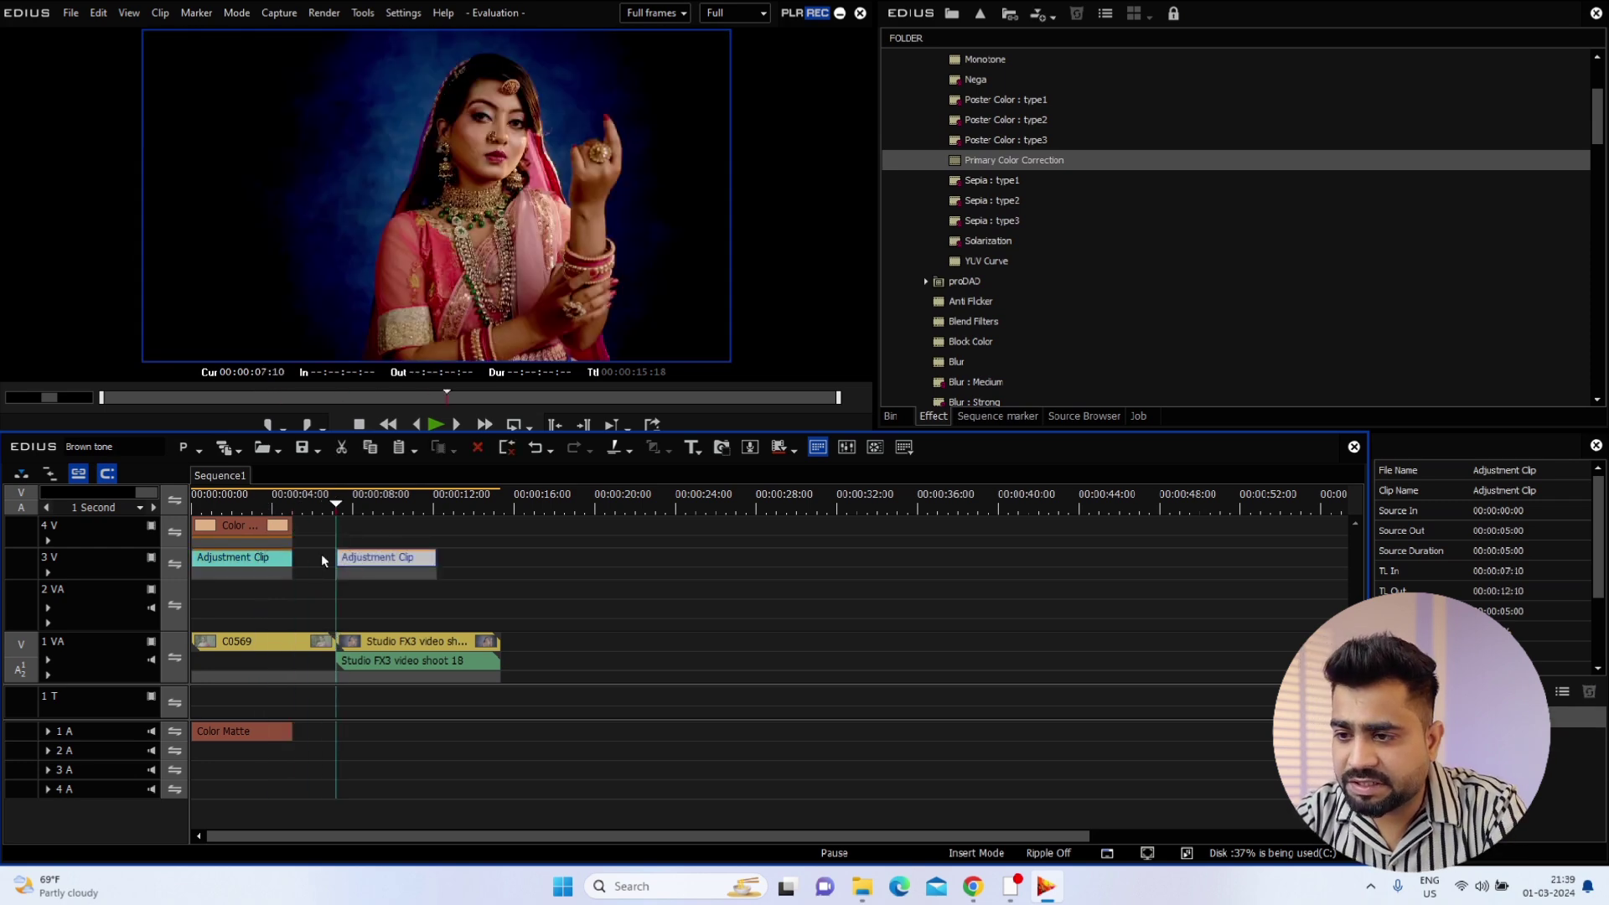
{"action": "left_click_drag", "start_coordinate": [335, 508], "coordinate": [223, 540]}
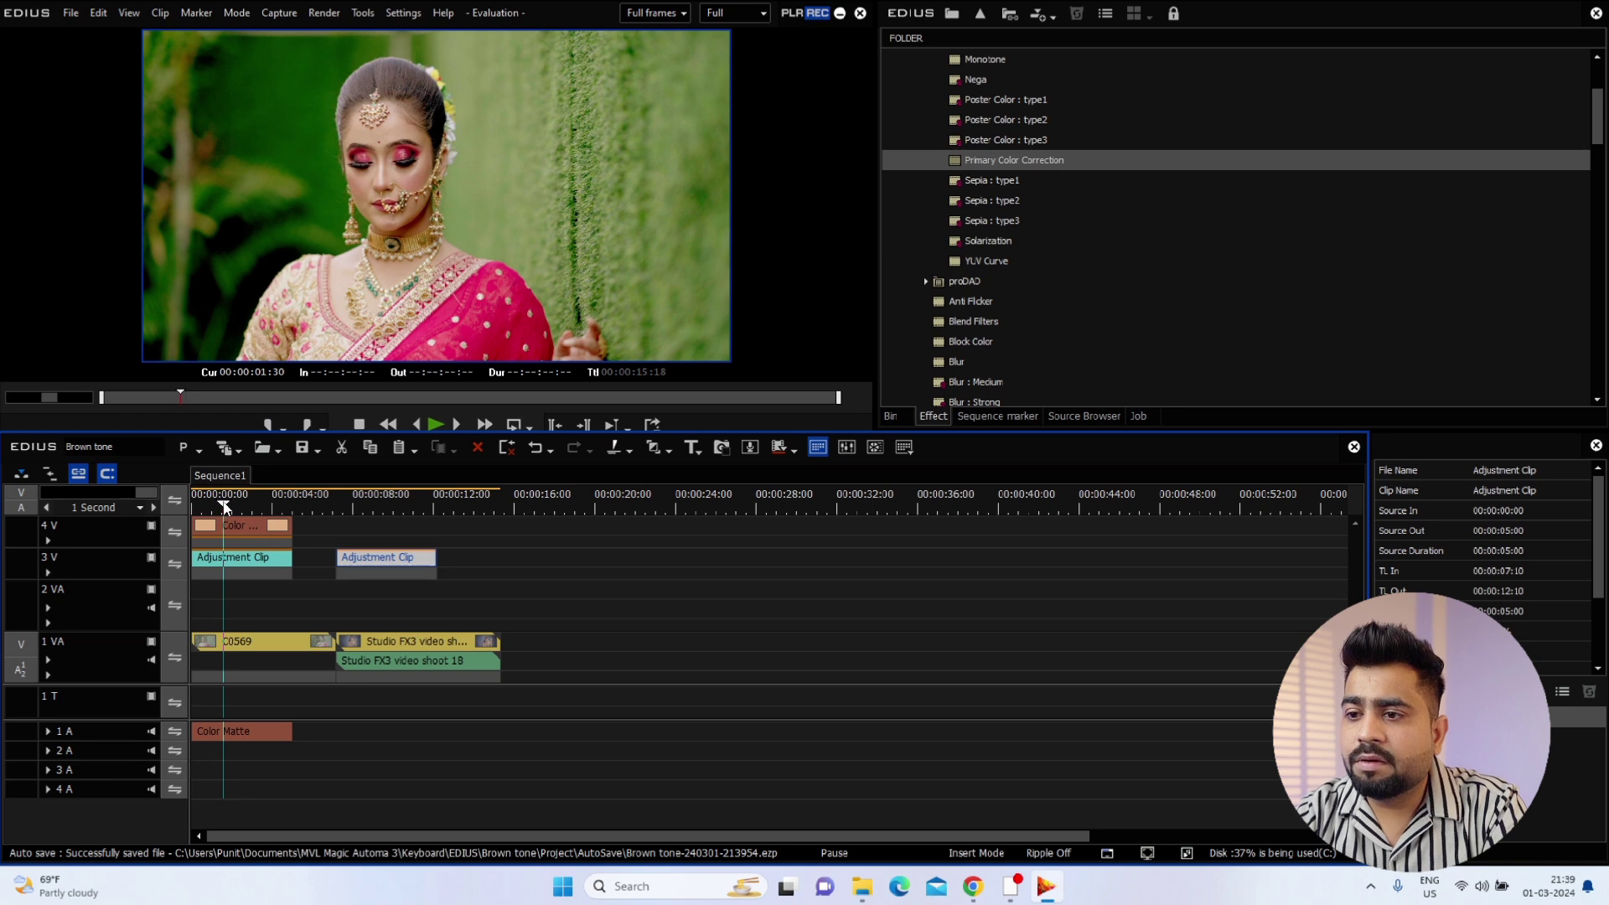
{"action": "left_click", "coordinate": [385, 502]}
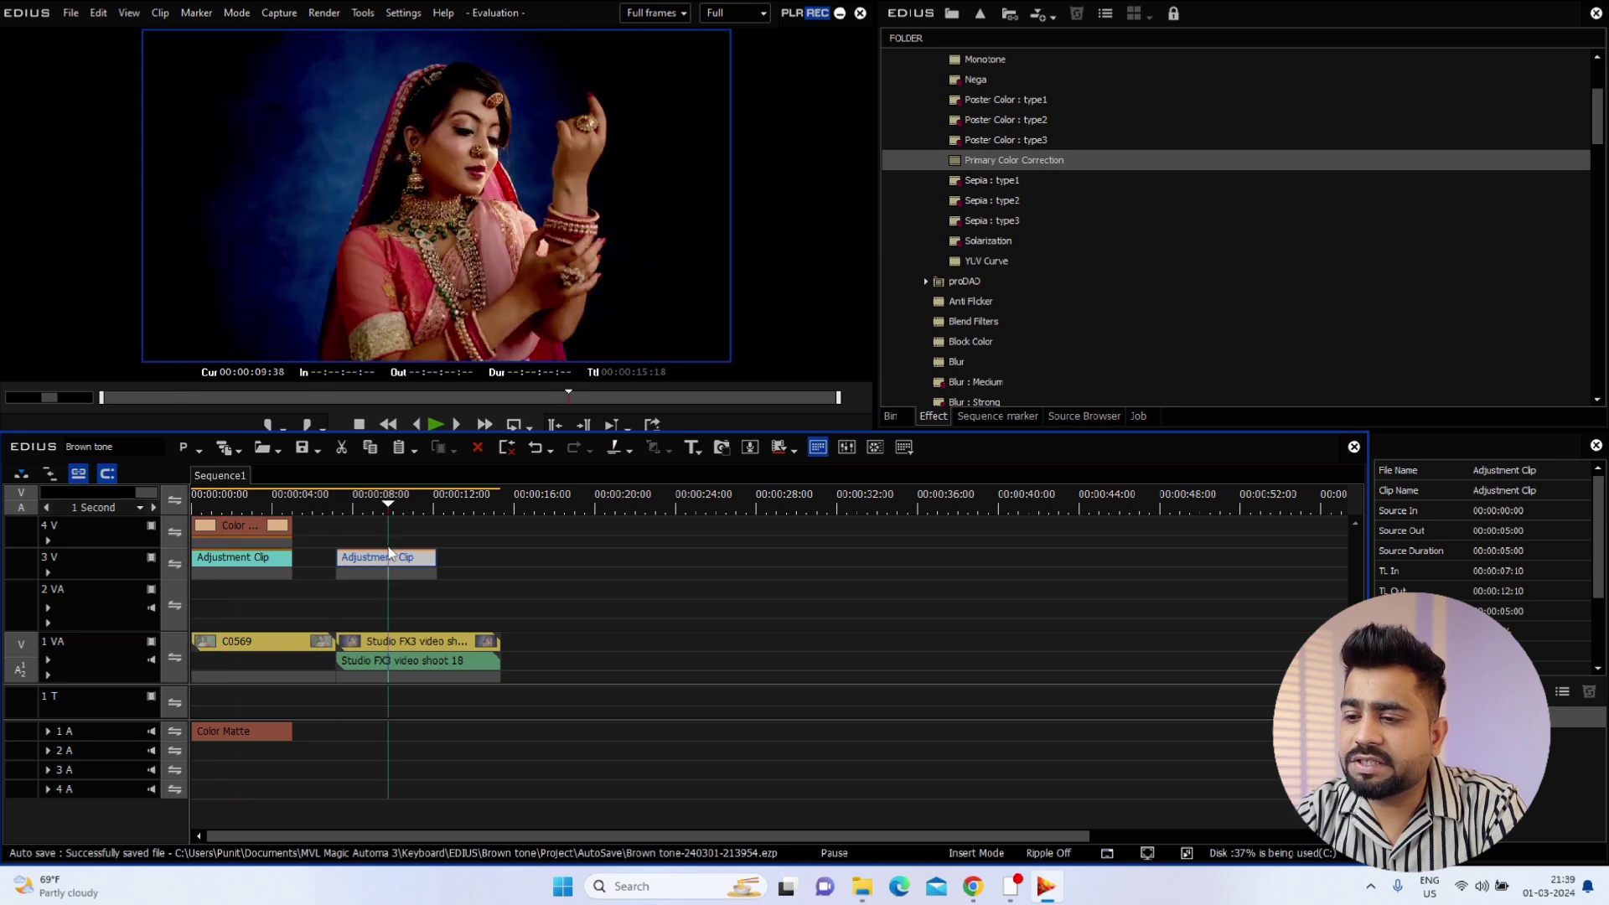
{"action": "left_click", "coordinate": [437, 643]}
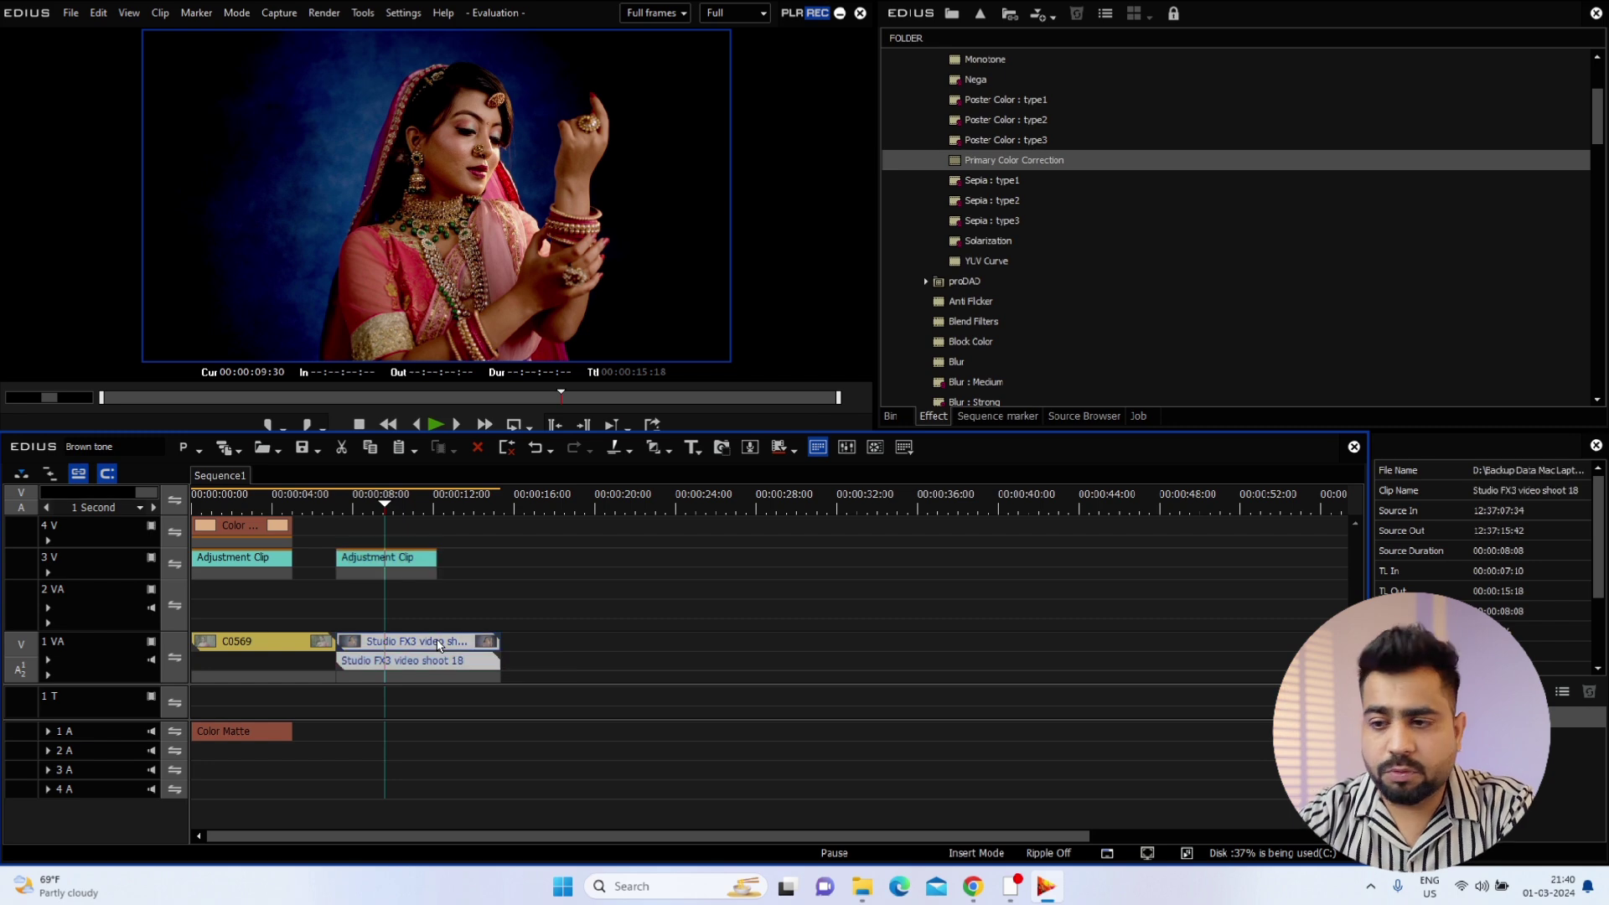
- Check the settings of the copied adjustment clip's last Primary Color Correction filter and close them without changes
{"action": "left_click", "coordinate": [424, 562]}
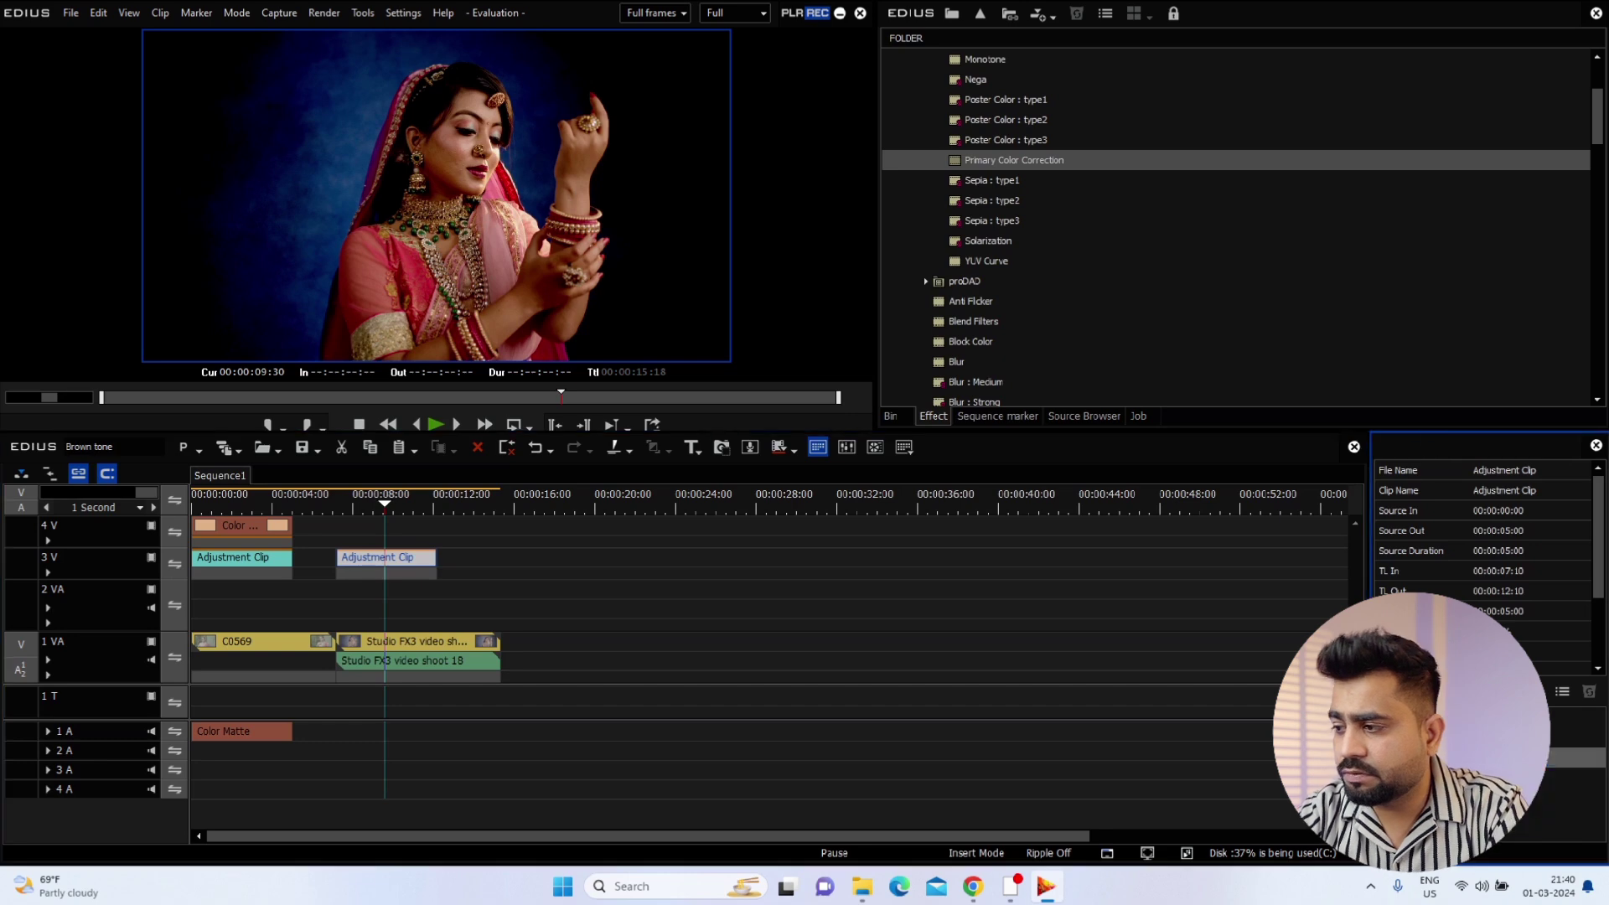
{"action": "left_click", "coordinate": [1463, 759]}
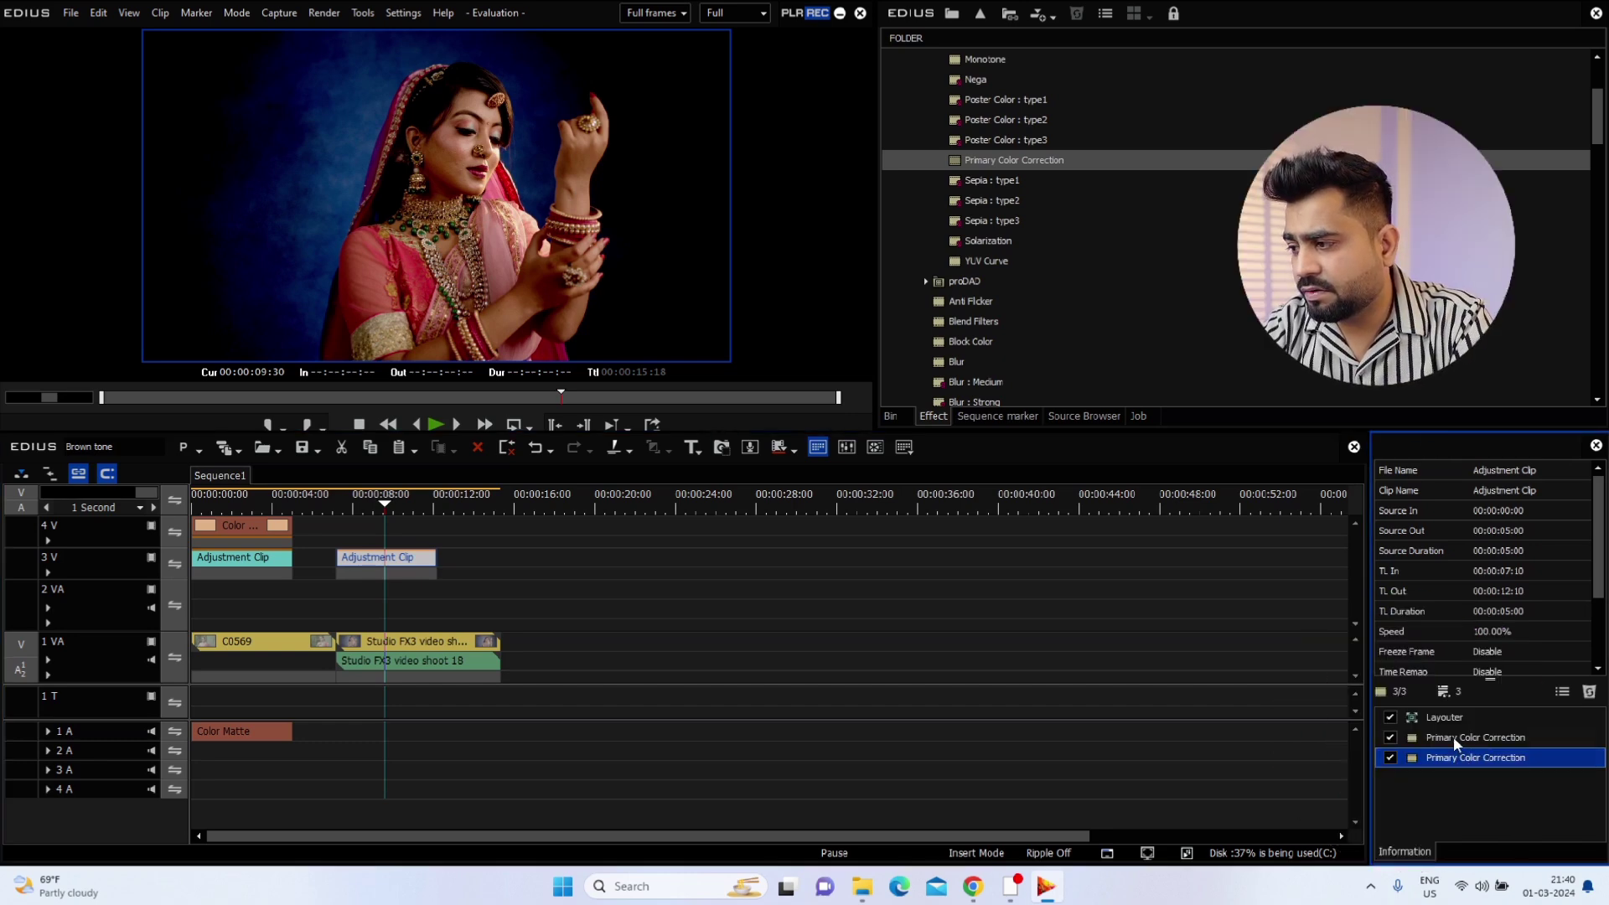
{"action": "double_click", "coordinate": [1447, 759]}
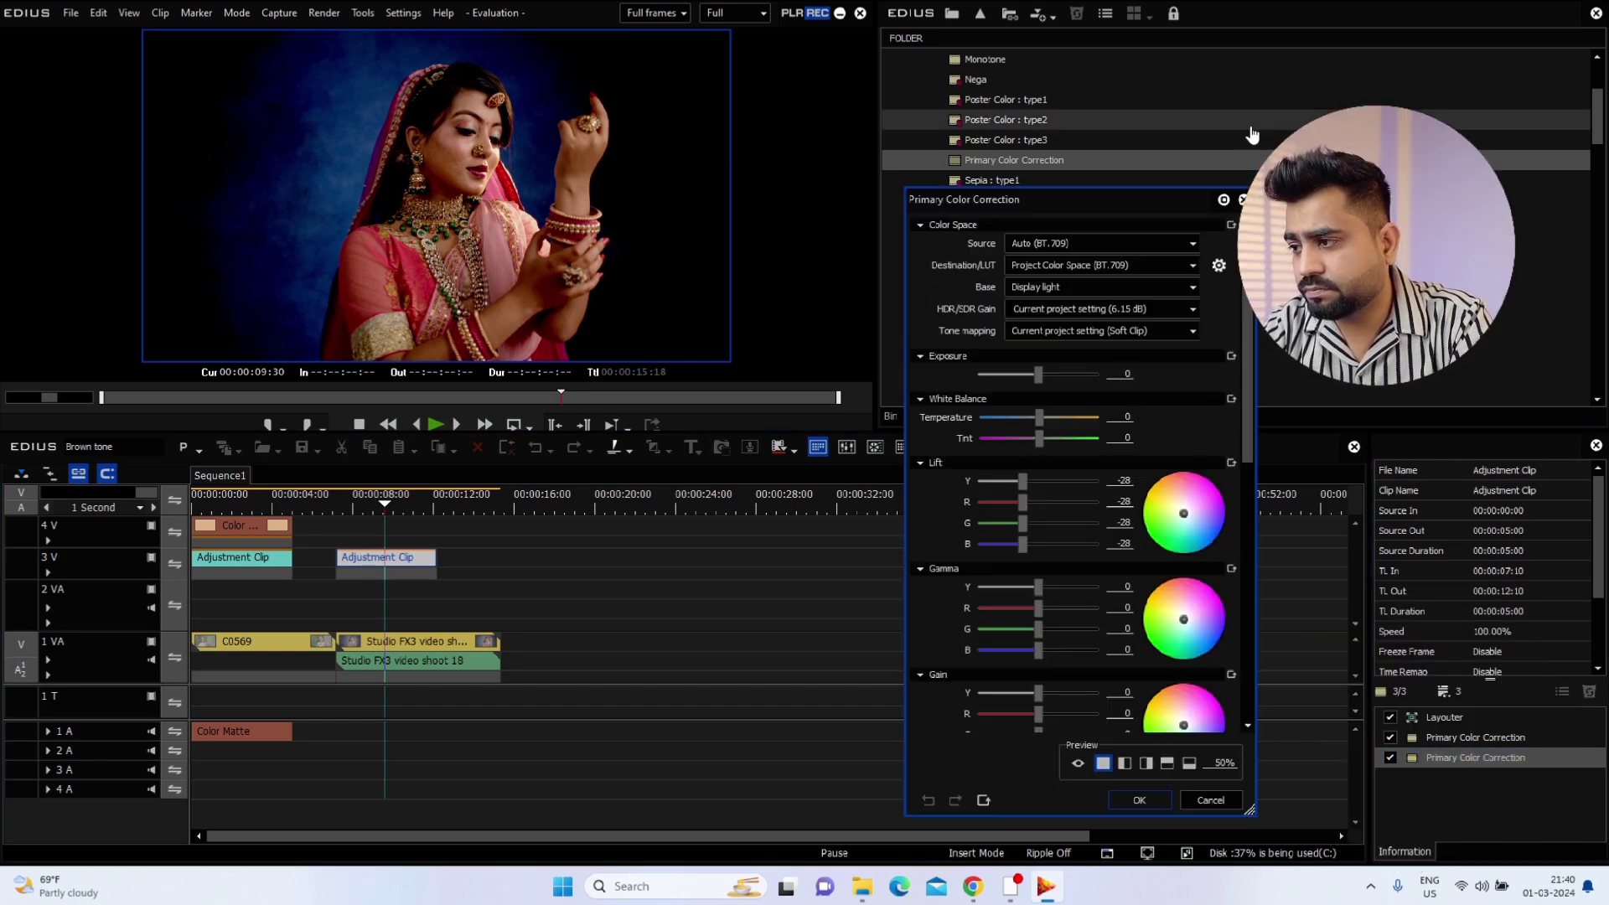
{"action": "left_click", "coordinate": [1243, 200]}
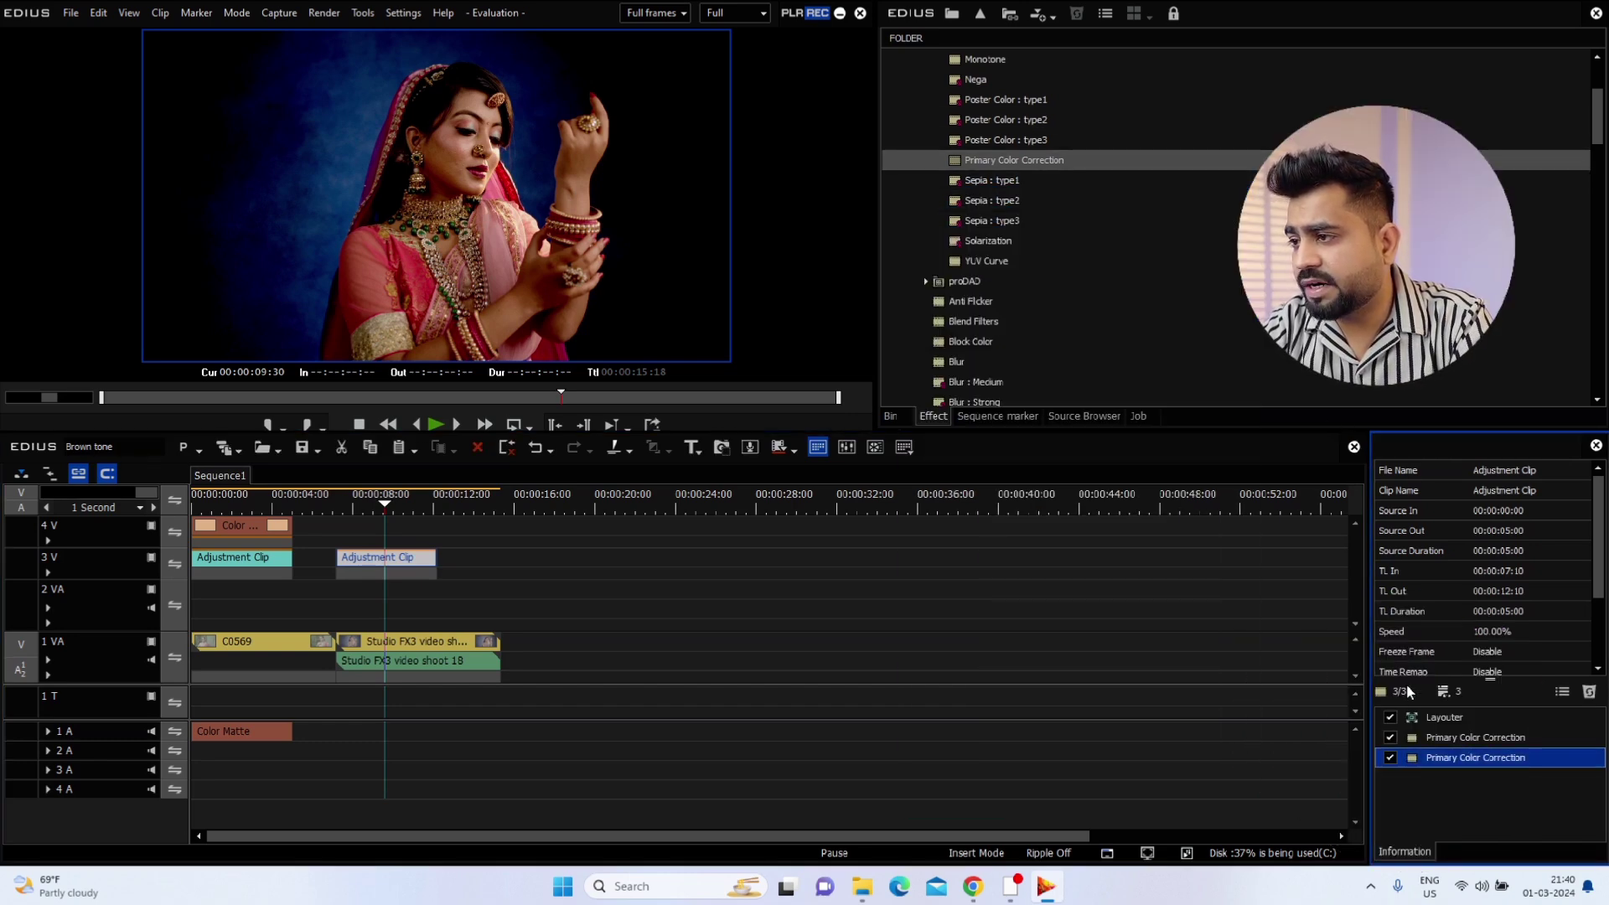
- In the copied adjustment clip's LUT color correction, set Exposure to 8 and the Y curve's upper Lights value to 89.1, and confirm
{"action": "double_click", "coordinate": [1413, 737]}
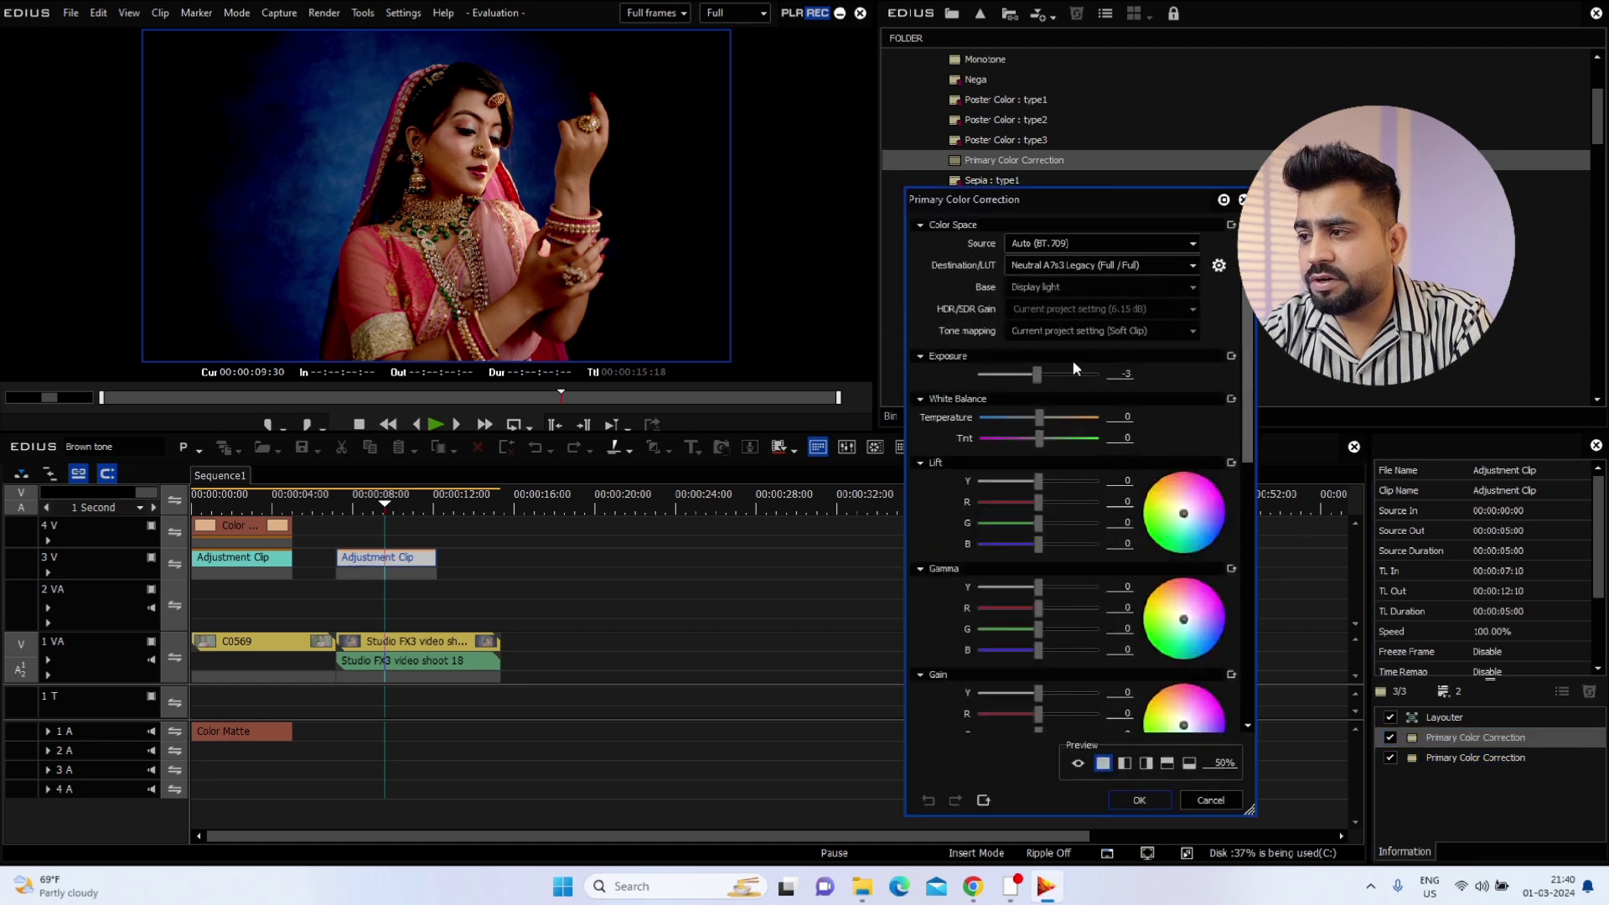
{"action": "left_click_drag", "start_coordinate": [1041, 376], "coordinate": [1041, 377]}
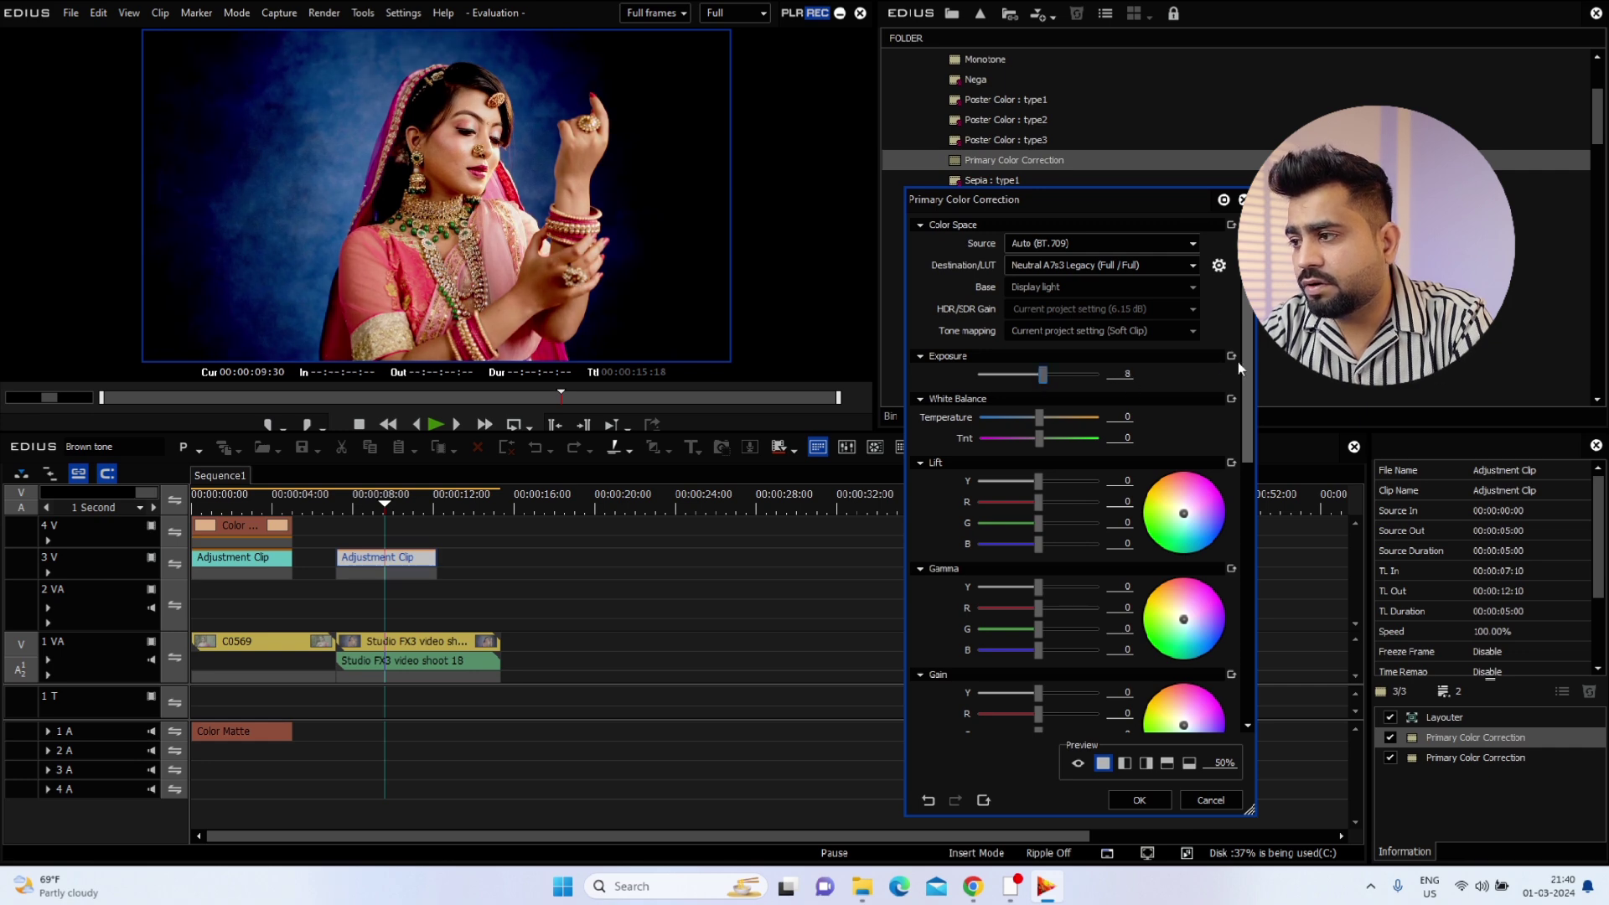
{"action": "left_click_drag", "start_coordinate": [1246, 352], "coordinate": [1275, 584]}
{"action": "left_click_drag", "start_coordinate": [1130, 600], "coordinate": [1153, 600]}
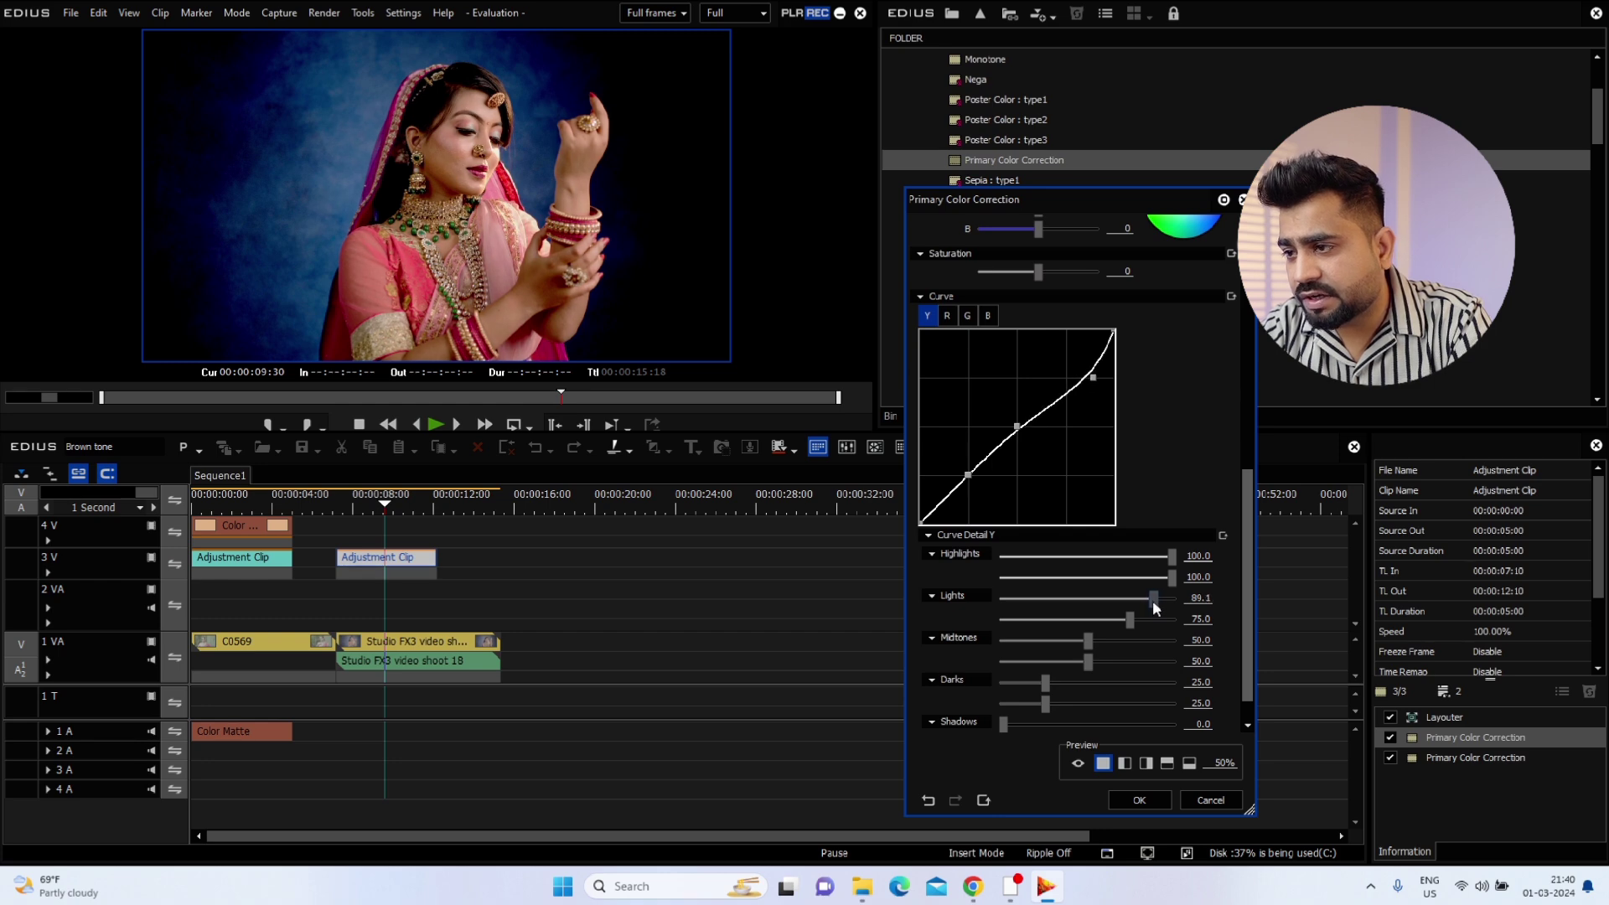
{"action": "left_click", "coordinate": [1153, 804]}
{"action": "mouse_move", "coordinate": [385, 505]}
{"action": "left_mouse_down"}
{"action": "mouse_move", "coordinate": [359, 506]}
{"action": "mouse_move", "coordinate": [374, 517]}
{"action": "left_mouse_up"}
- Copy the color matte to the 4 V track directly above the second adjustment clip and play the result
{"action": "left_click", "coordinate": [241, 731]}
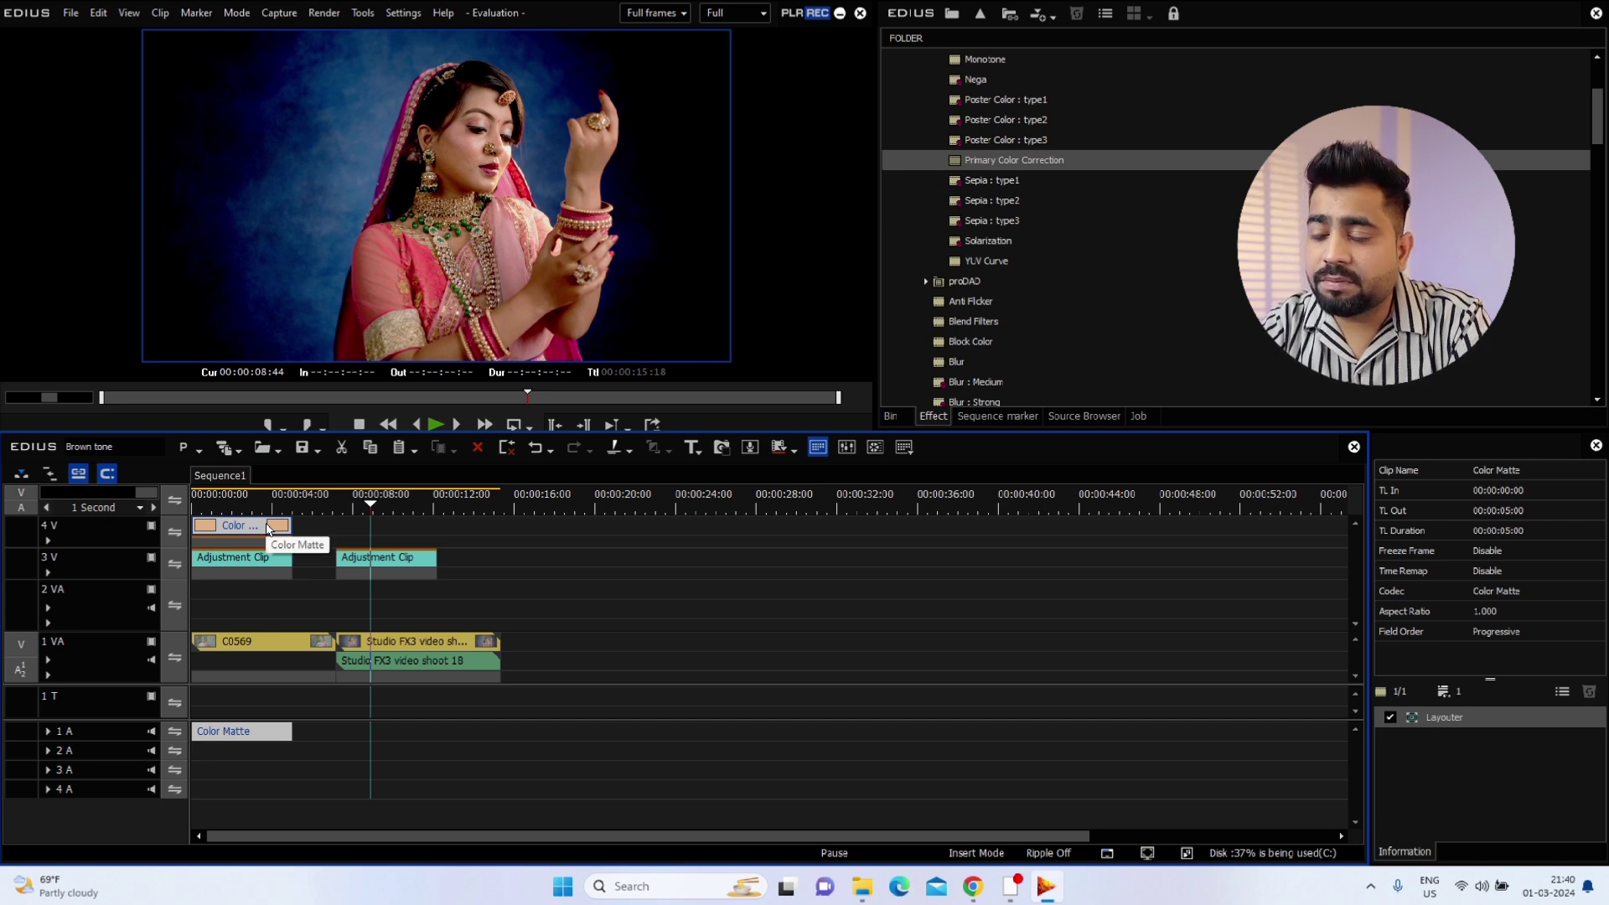
{"action": "key", "text": "ctrl+c"}
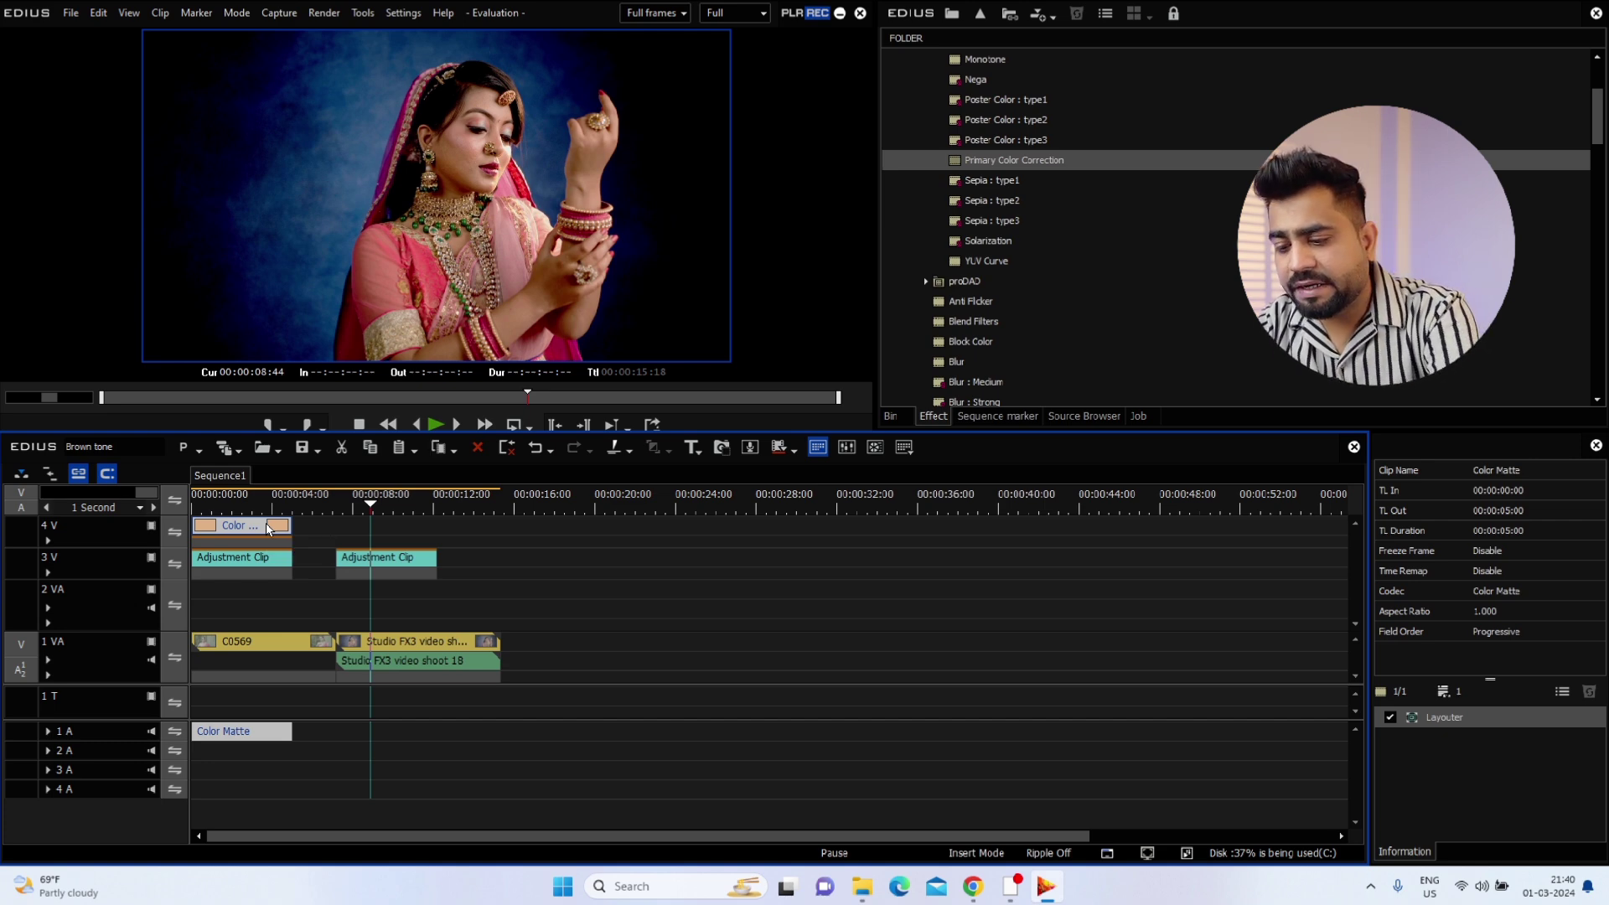
{"action": "key", "text": "ctrl+v"}
{"action": "mouse_move", "coordinate": [403, 523]}
{"action": "left_mouse_down"}
{"action": "mouse_move", "coordinate": [335, 502]}
{"action": "mouse_move", "coordinate": [380, 507]}
{"action": "left_mouse_up"}
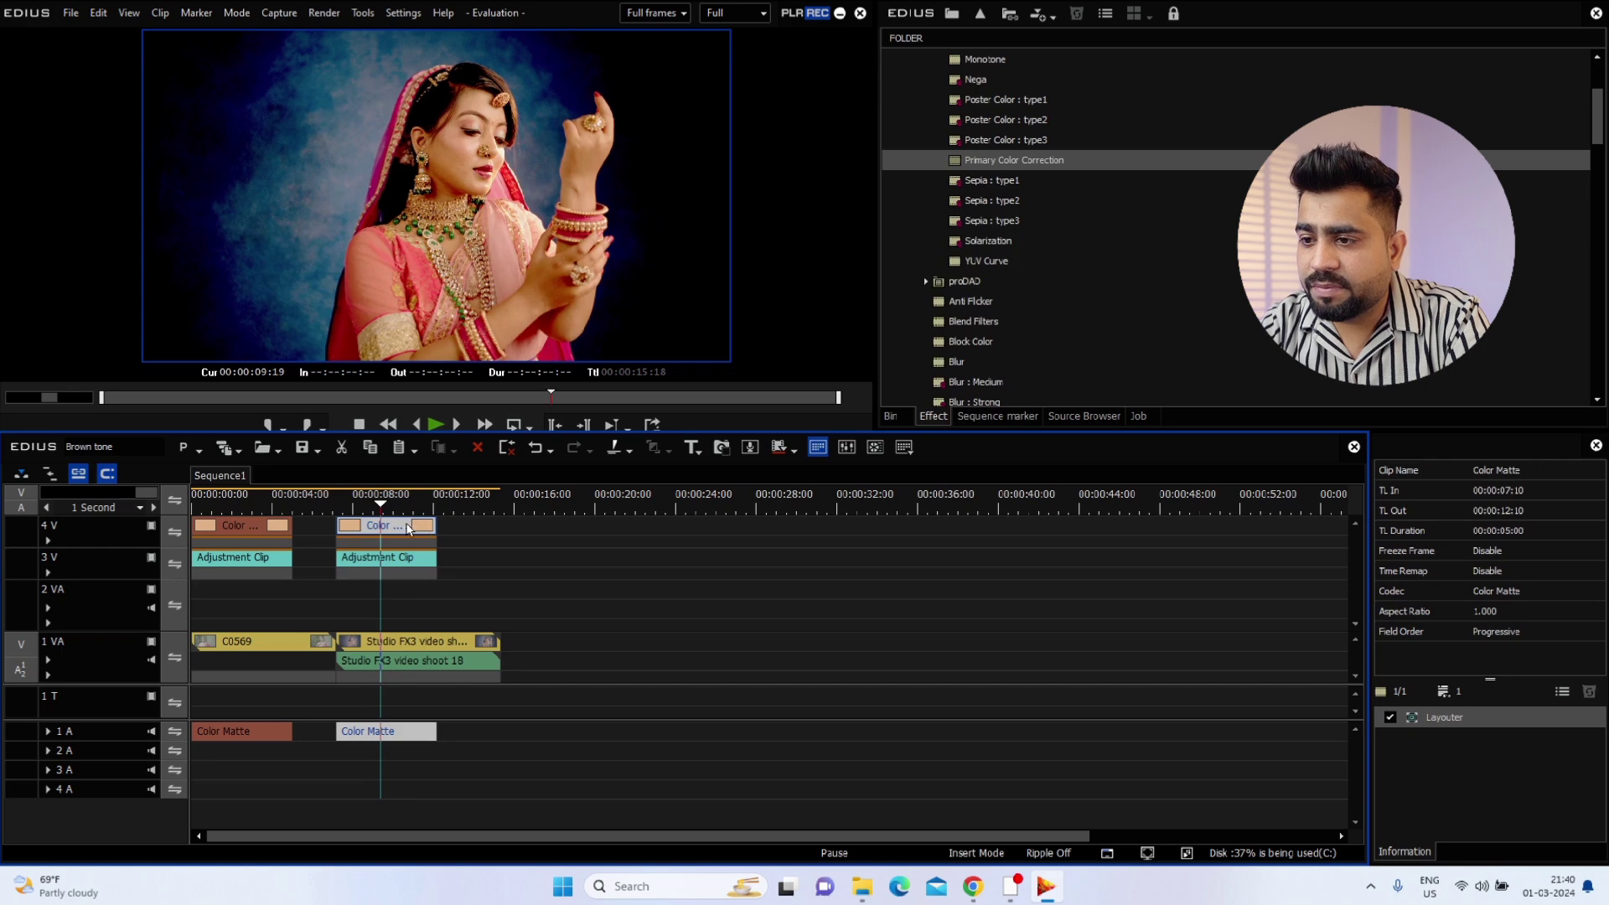
{"action": "key", "text": "space"}
{"action": "key", "text": "space"}
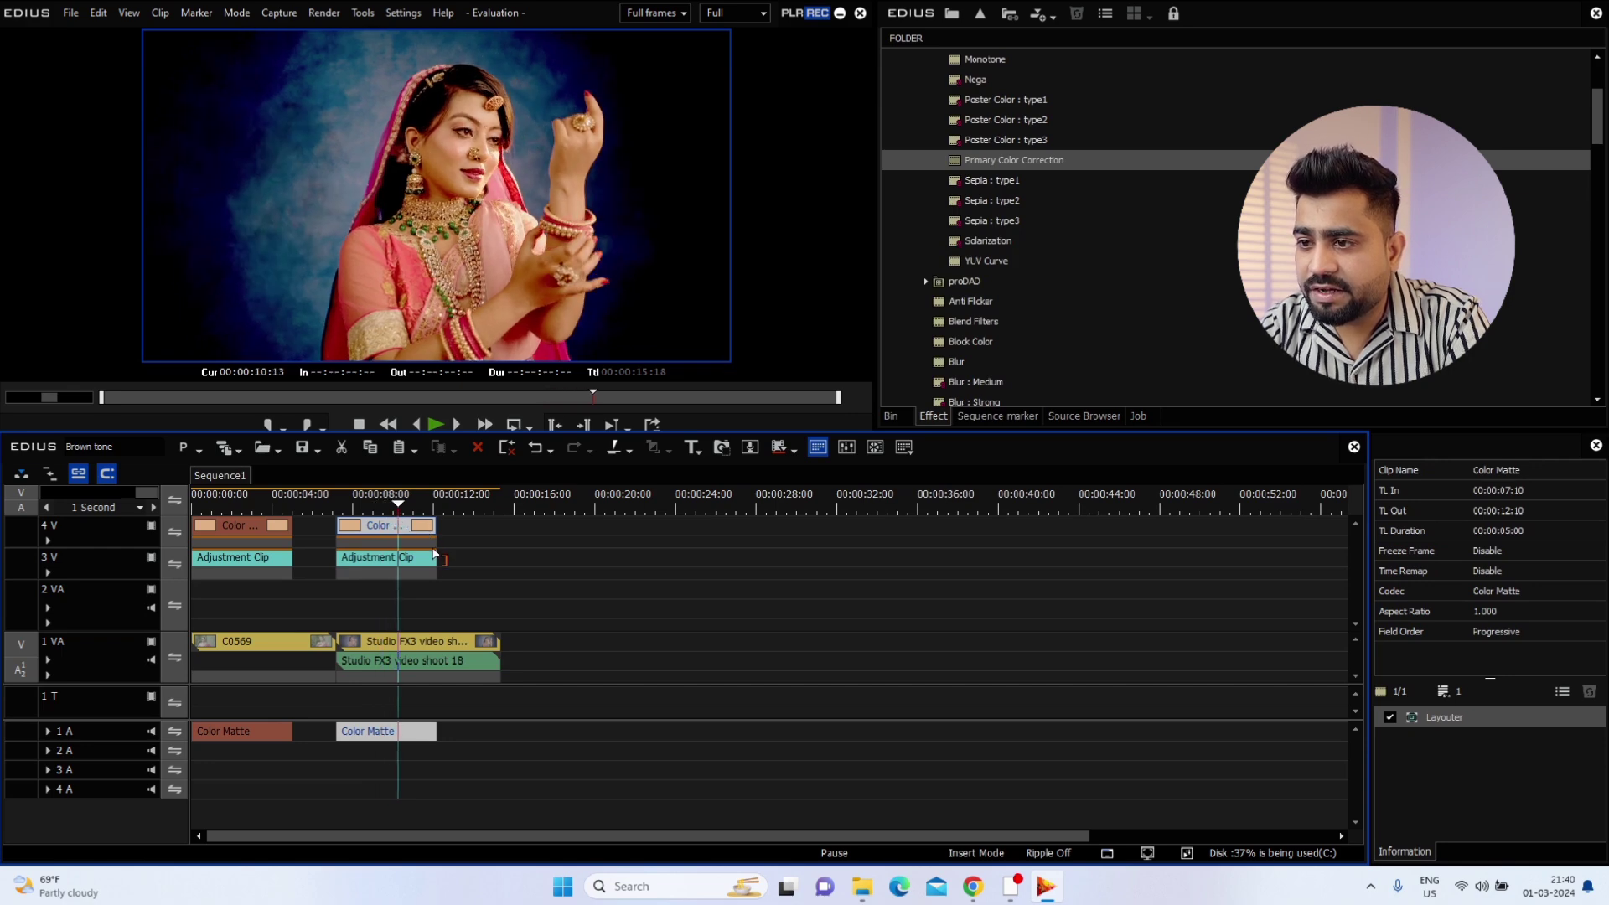
- Extend the second adjustment clip's end, lengthen the first adjustment clip to 00:00:05:44, and preview both shots
{"action": "left_click", "coordinate": [437, 560]}
{"action": "left_click_drag", "start_coordinate": [441, 568], "coordinate": [466, 569]}
{"action": "left_click", "coordinate": [304, 570]}
{"action": "left_click_drag", "start_coordinate": [295, 572], "coordinate": [308, 572]}
{"action": "left_click_drag", "start_coordinate": [399, 503], "coordinate": [294, 506]}
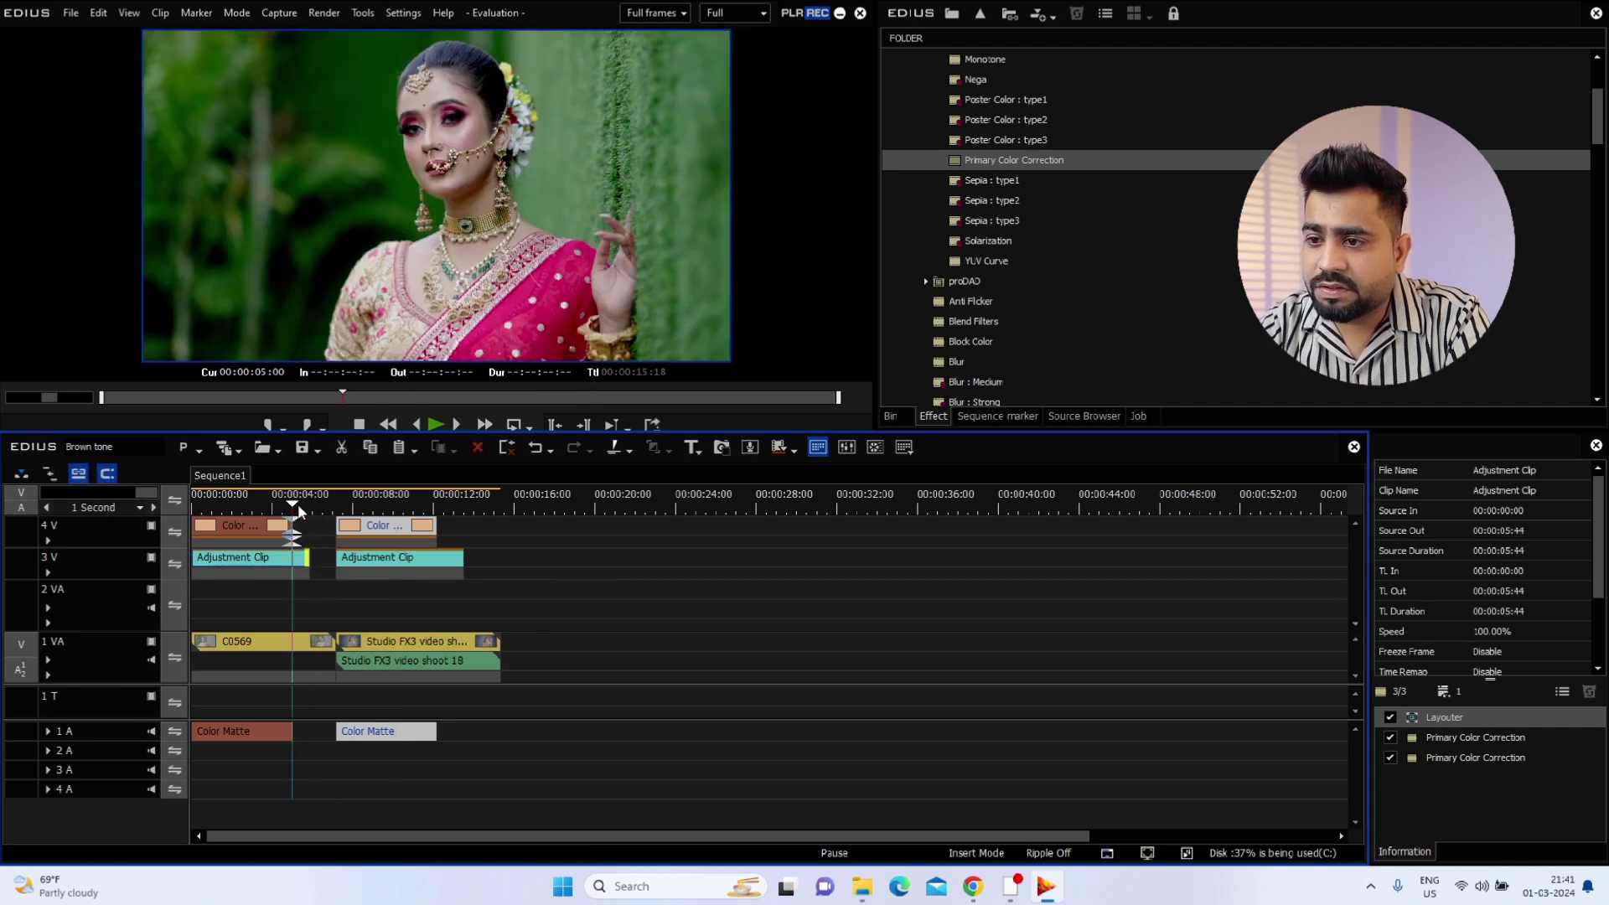
{"action": "left_click_drag", "start_coordinate": [299, 505], "coordinate": [416, 552]}
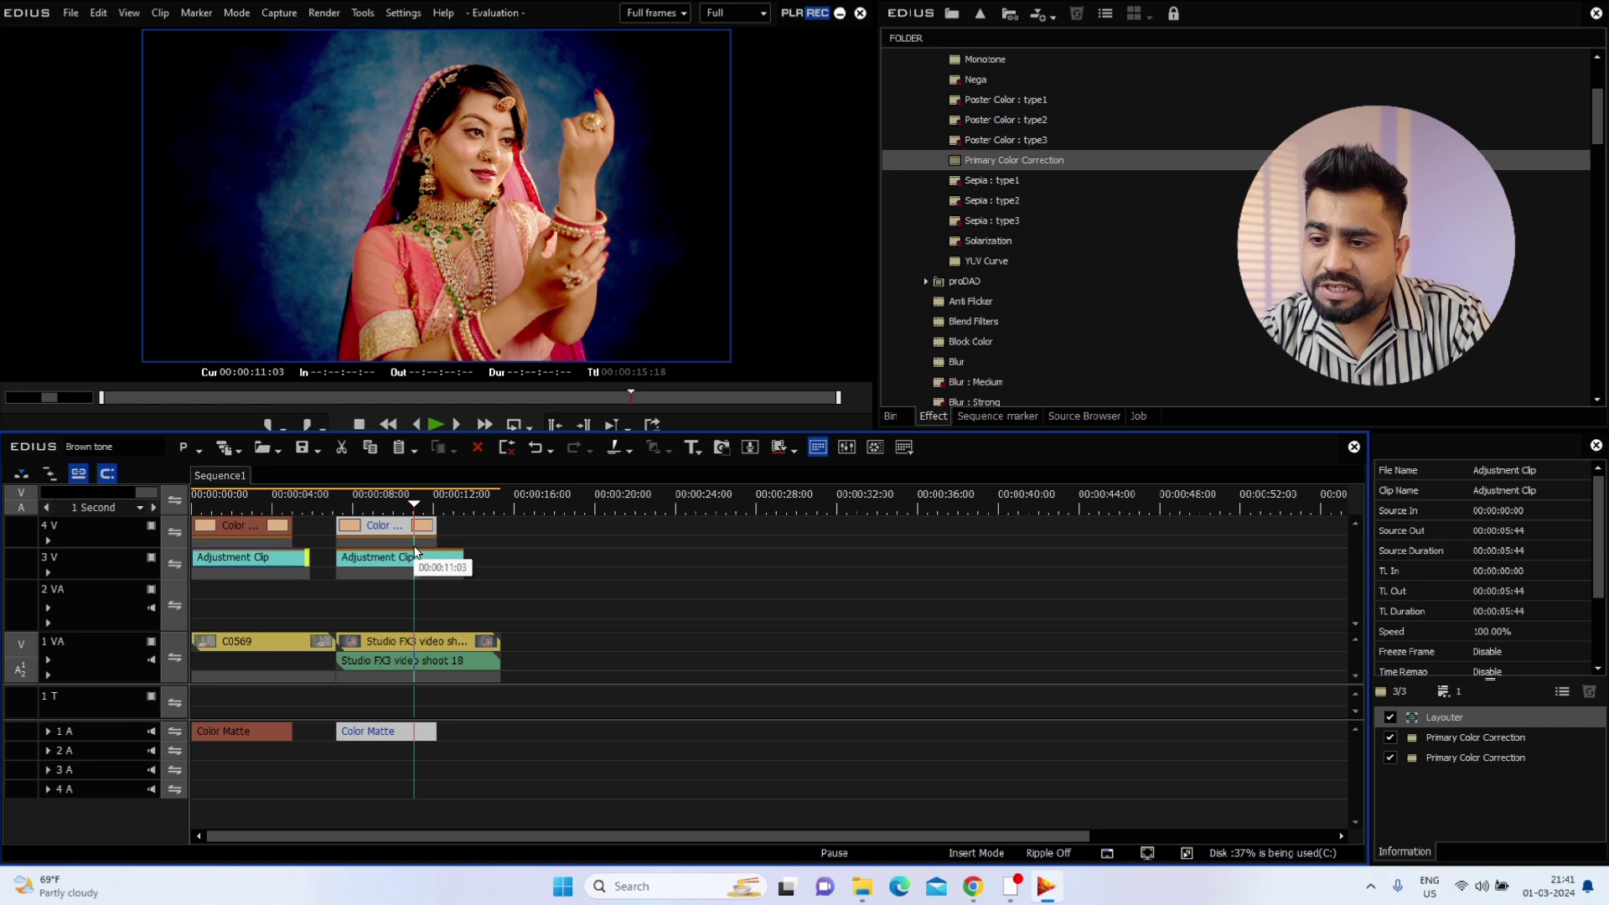
- Delete the first adjustment clip and copy the second one's Primary Color Correction filters directly onto clip C0569
{"action": "left_click_drag", "start_coordinate": [243, 556], "coordinate": [244, 560]}
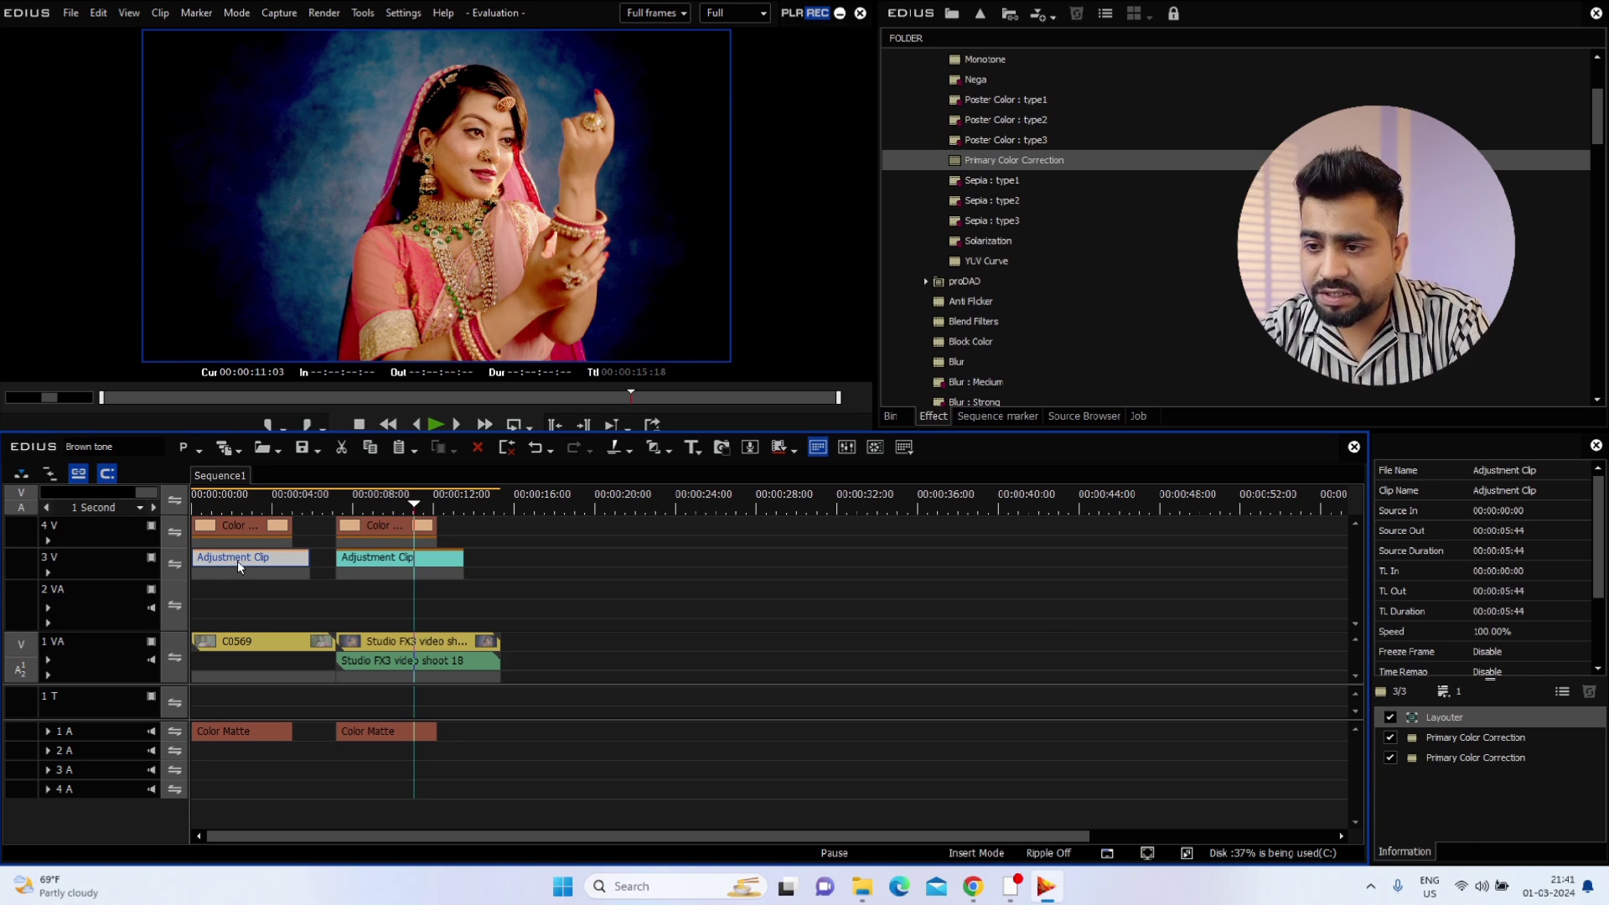
{"action": "key", "text": "Delete"}
{"action": "left_click", "coordinate": [382, 560]}
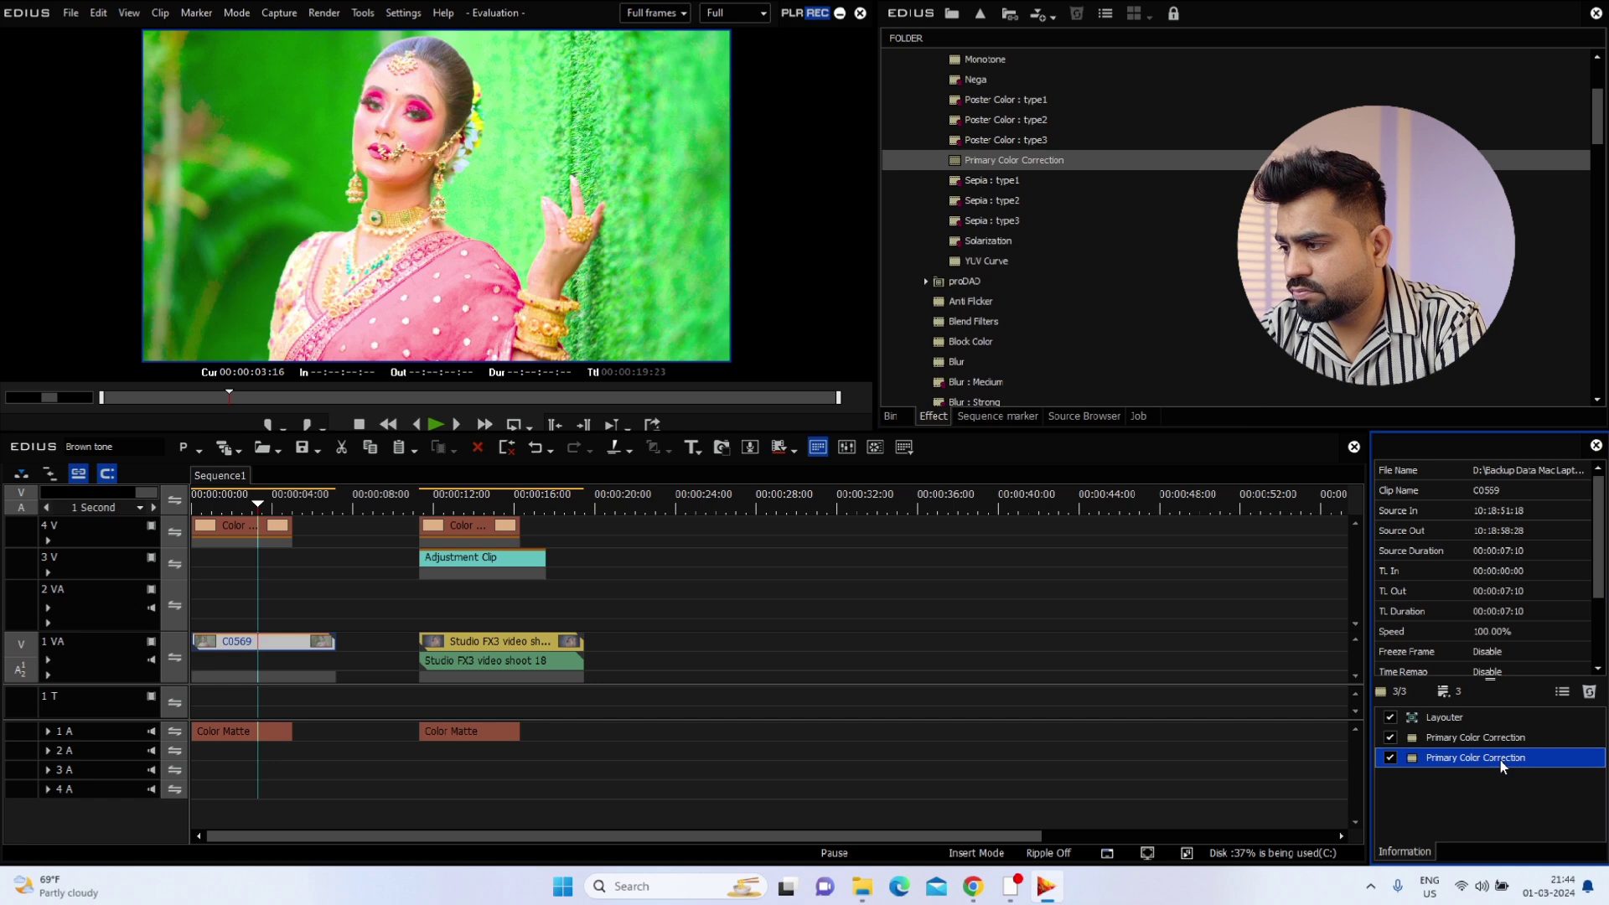
- Delete the adjustment clip between 00:00:05:00 and 00:00:11:15 and copy the remaining adjustment clip's Primary Color Correction filters onto clip C0569
{"action": "key", "text": "Left"}
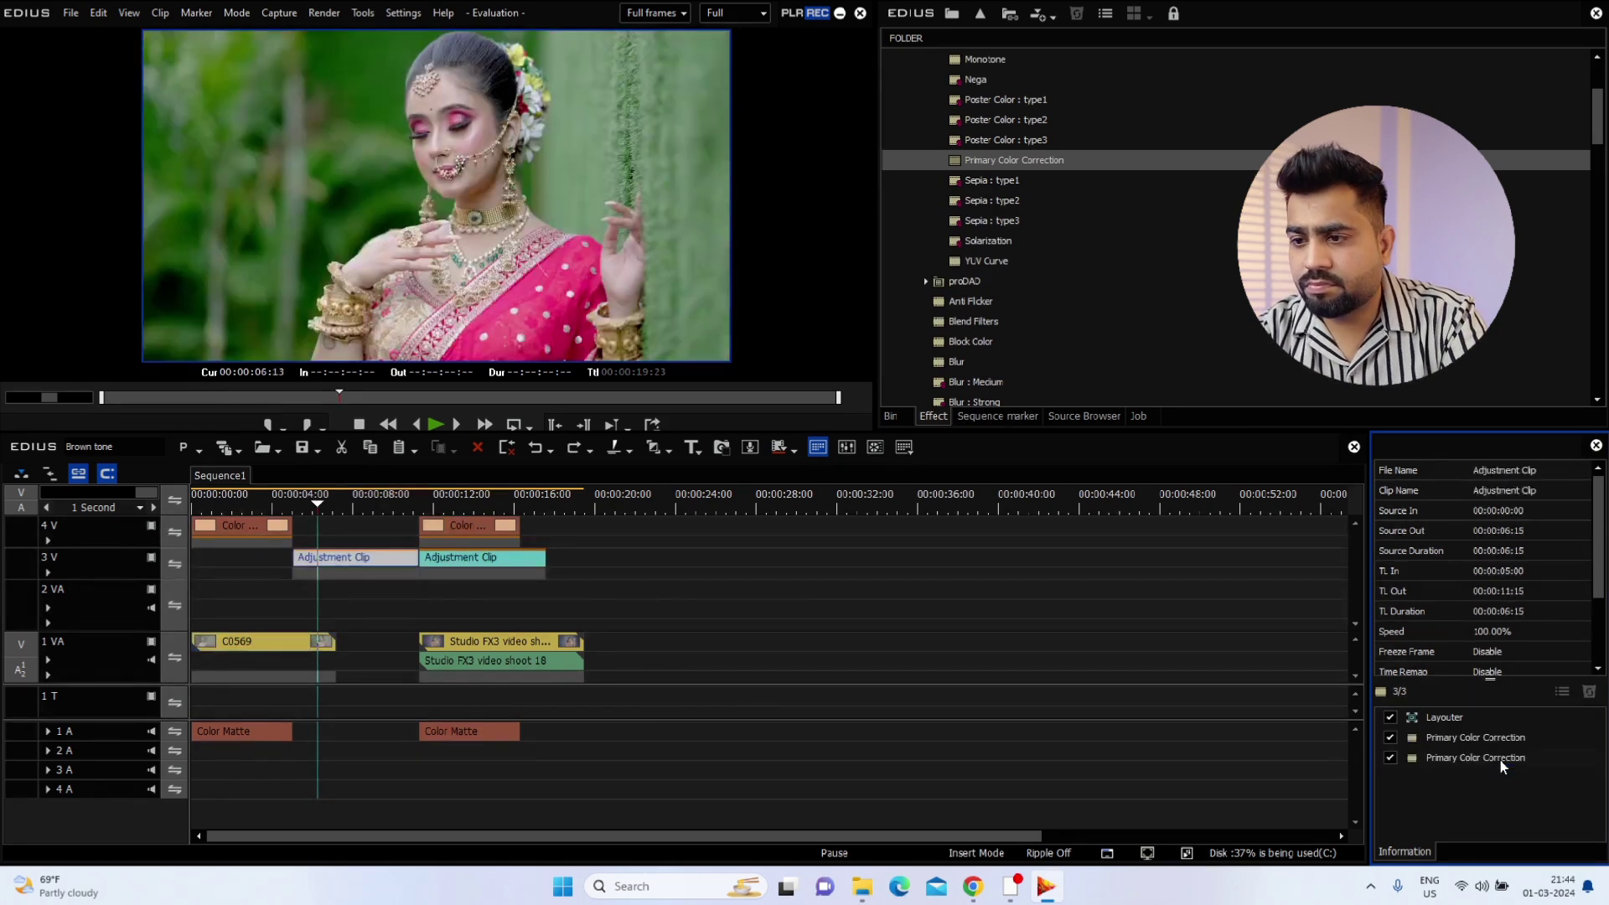
{"action": "left_click", "coordinate": [341, 553]}
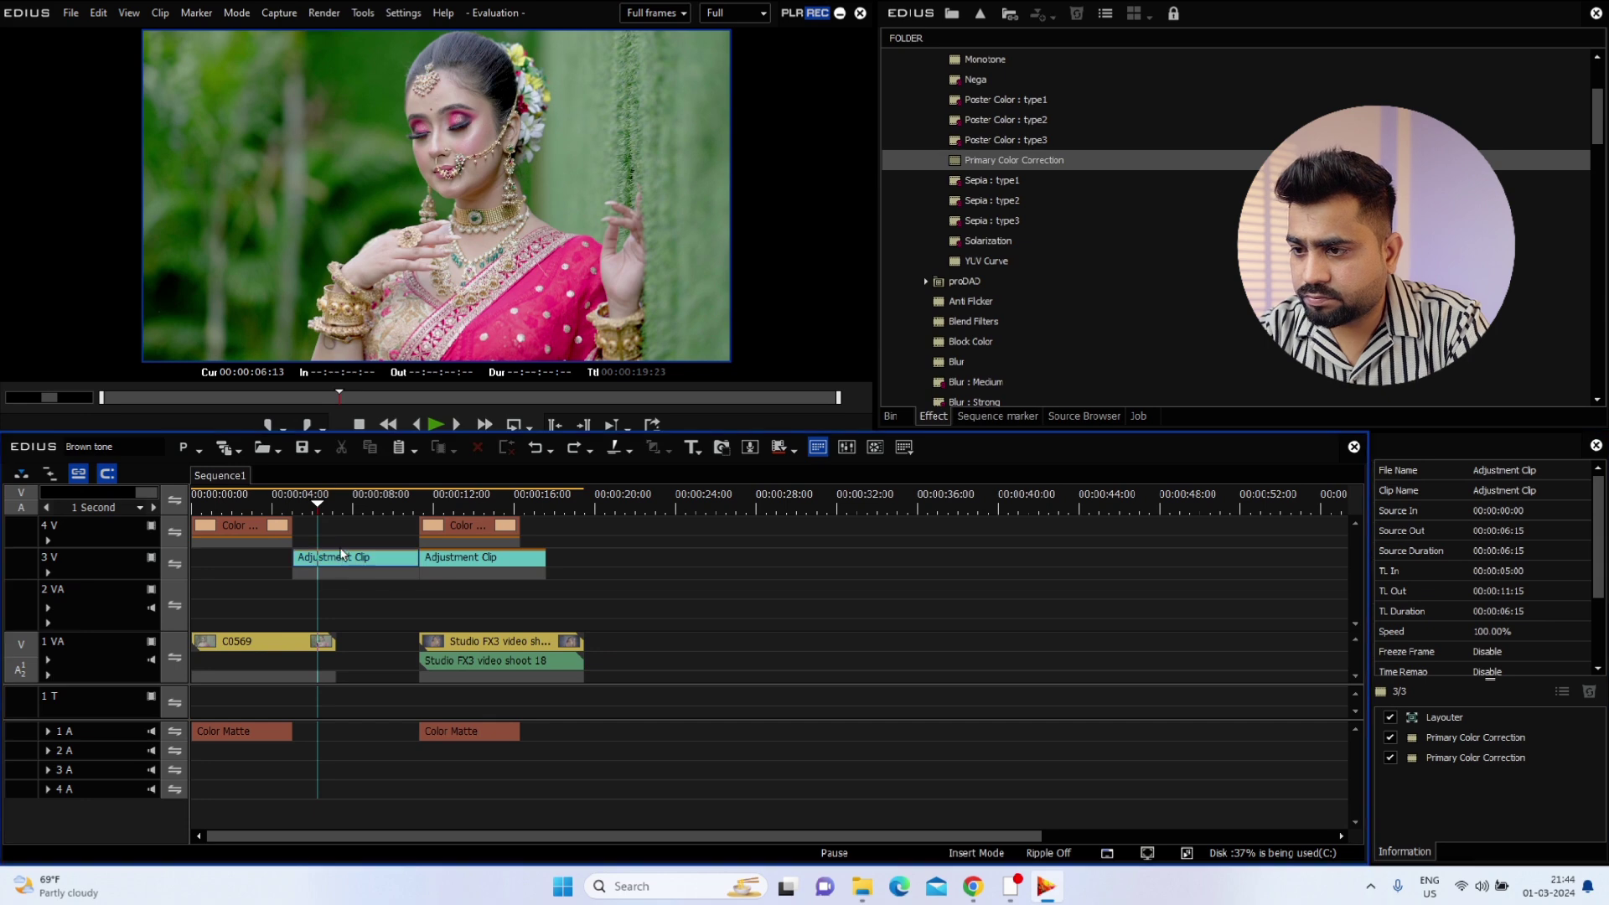
{"action": "left_click", "coordinate": [302, 644]}
{"action": "left_click", "coordinate": [346, 559]}
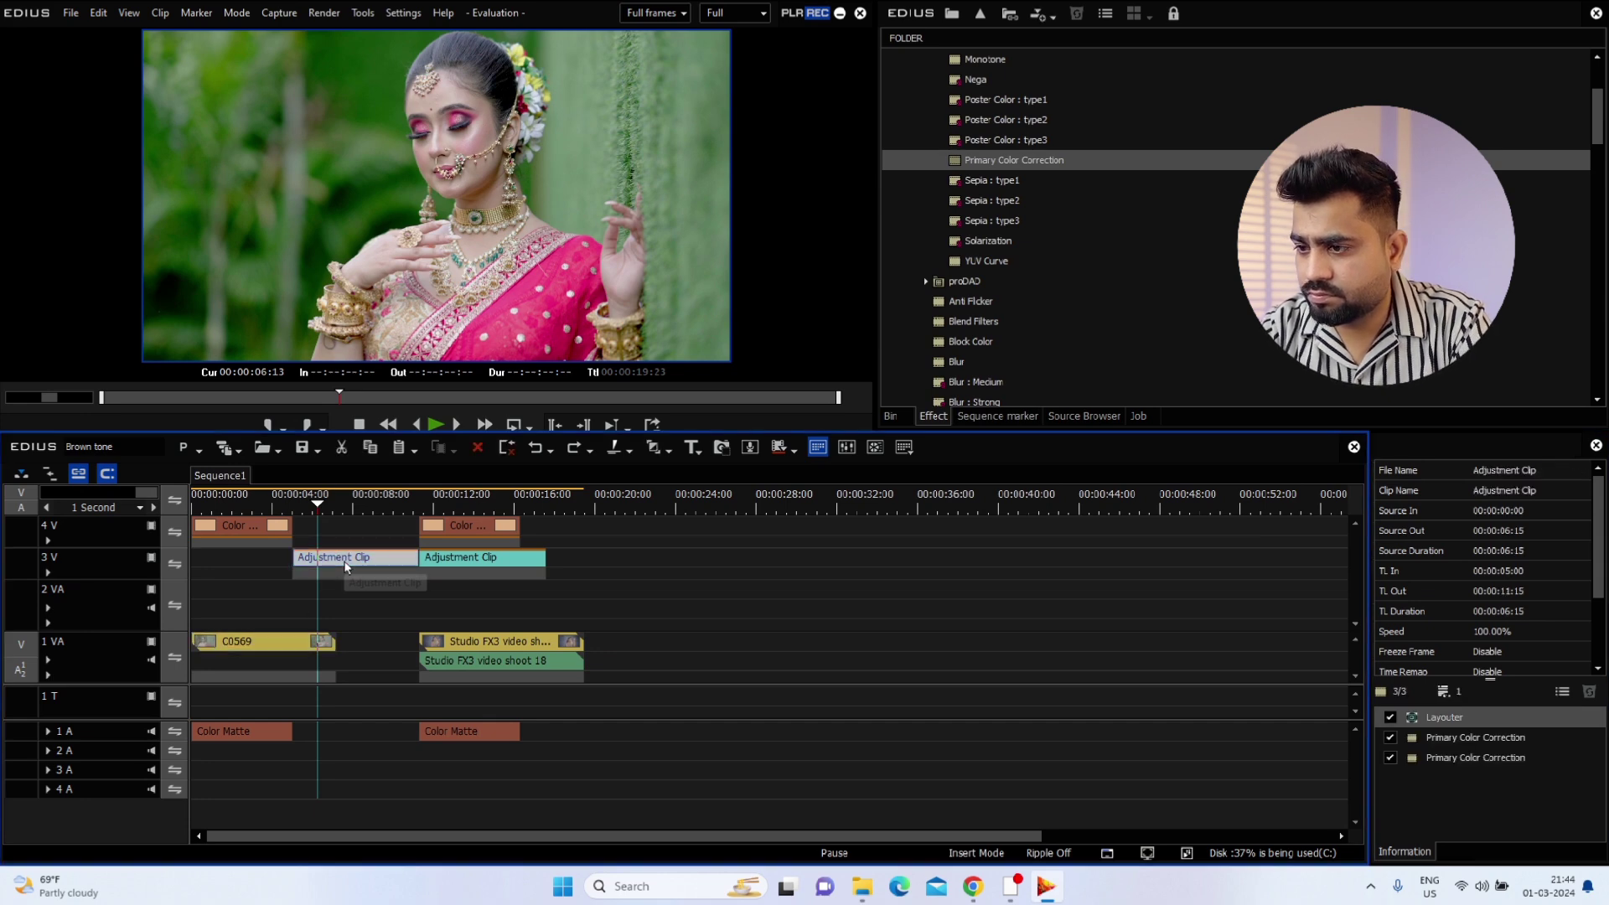
{"action": "key", "text": "Delete"}
{"action": "left_click", "coordinate": [444, 570]}
{"action": "left_click_drag", "start_coordinate": [1475, 802], "coordinate": [270, 646]}
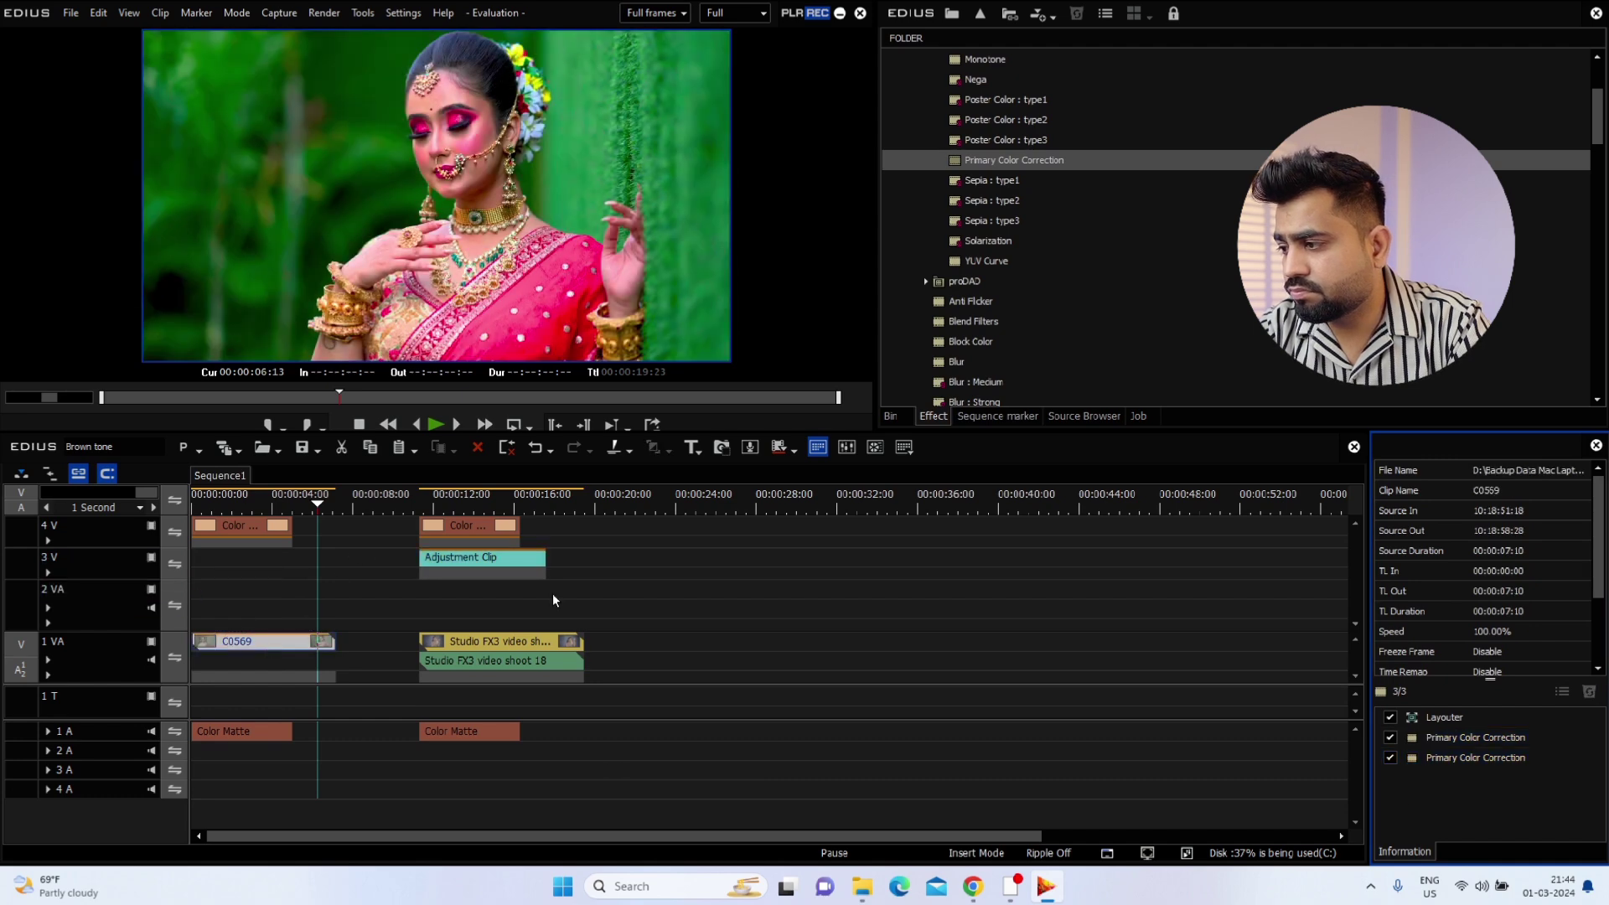
- Set the Destination/LUT of clip C0569's last Primary Color Correction filter to Blackmagic Design - Broadcast Film Gen4 and preview the clip
{"action": "double_click", "coordinate": [1480, 754]}
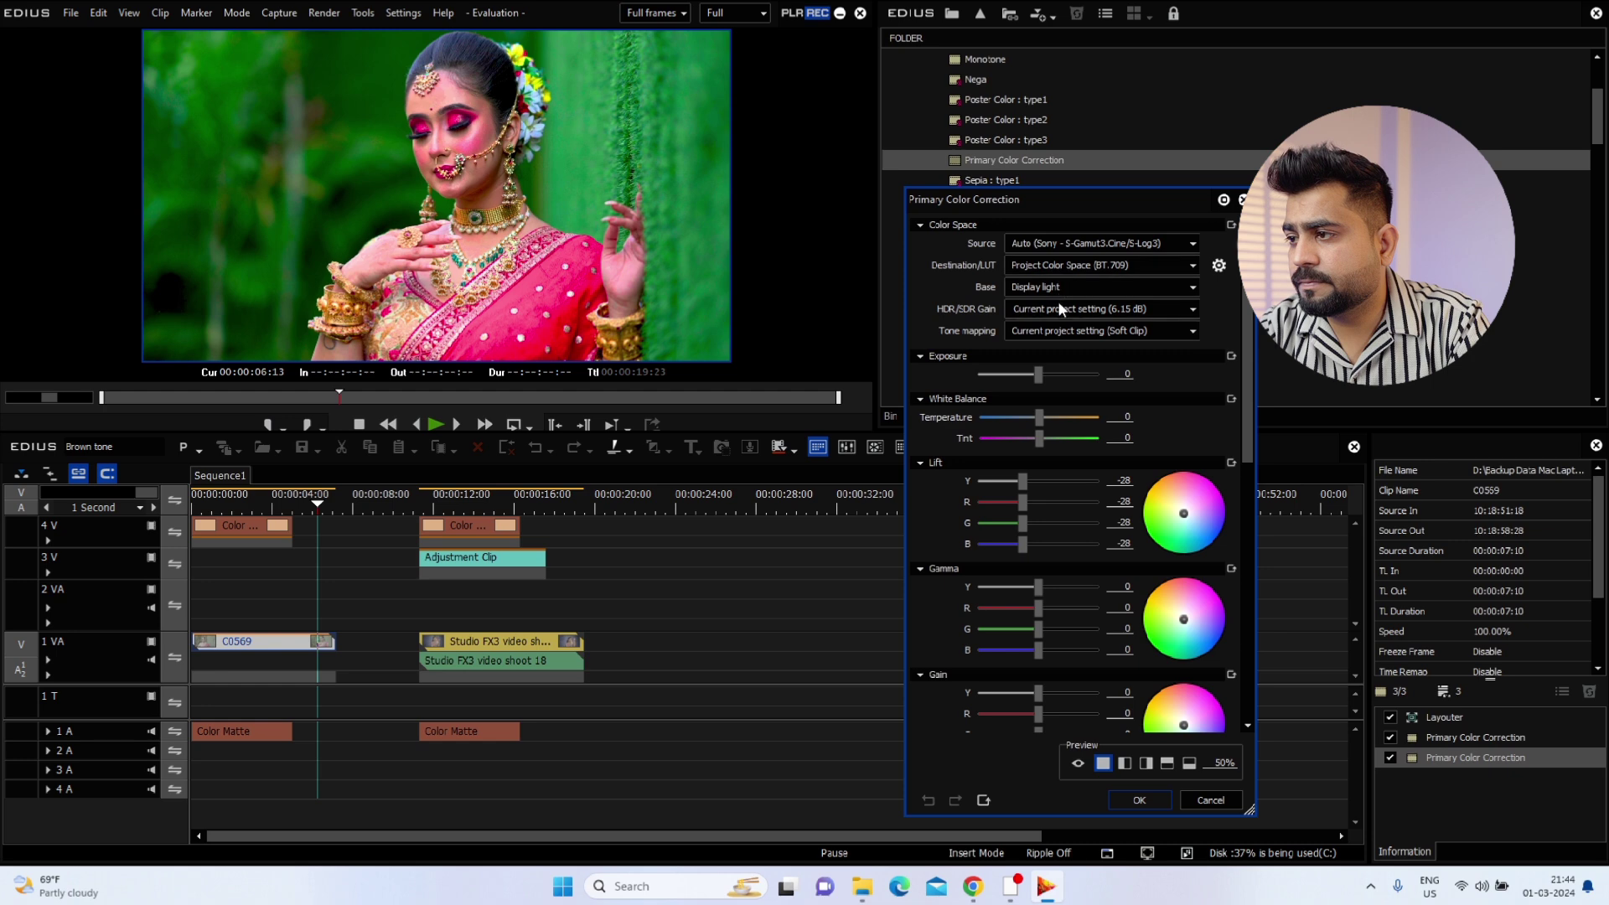
{"action": "left_click", "coordinate": [1099, 264]}
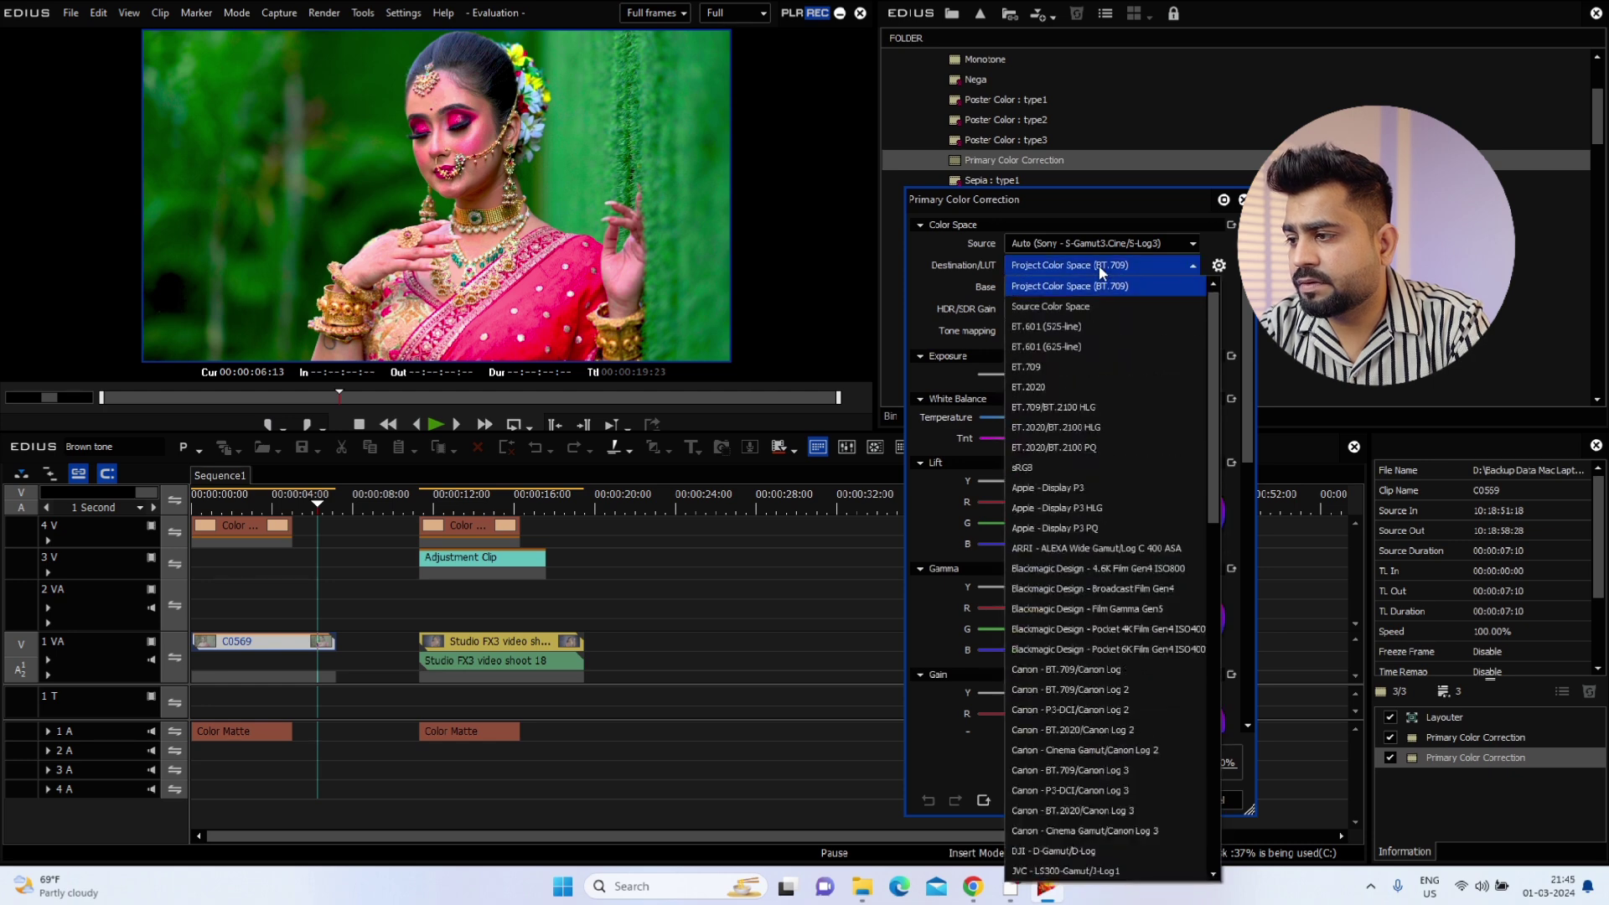
{"action": "left_click", "coordinate": [1120, 593]}
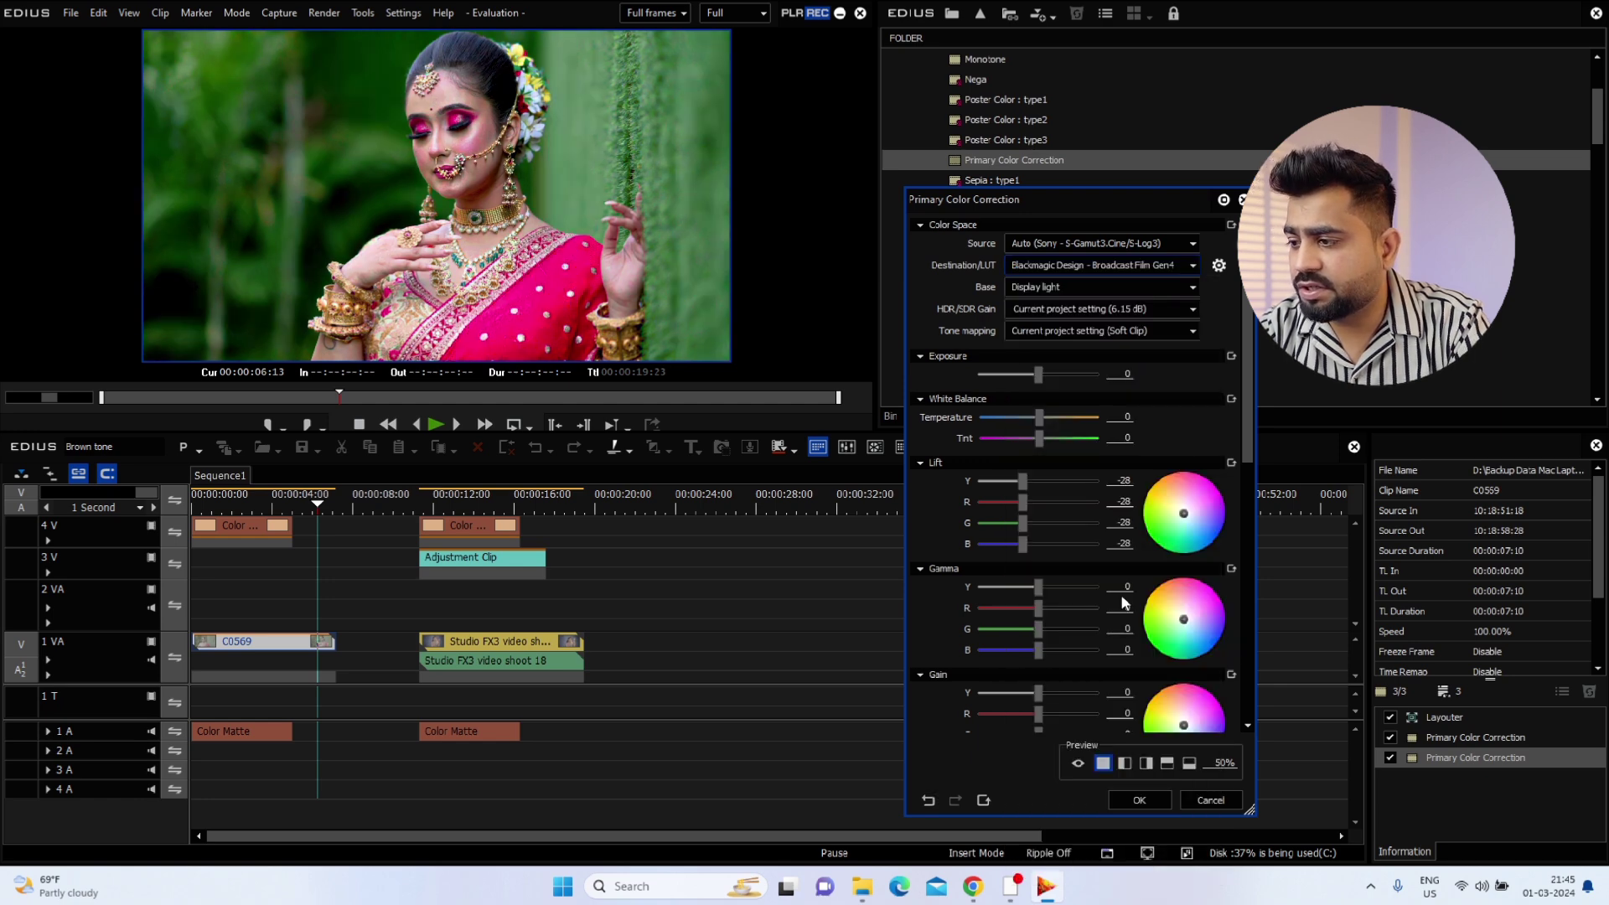
{"action": "left_click", "coordinate": [1140, 799]}
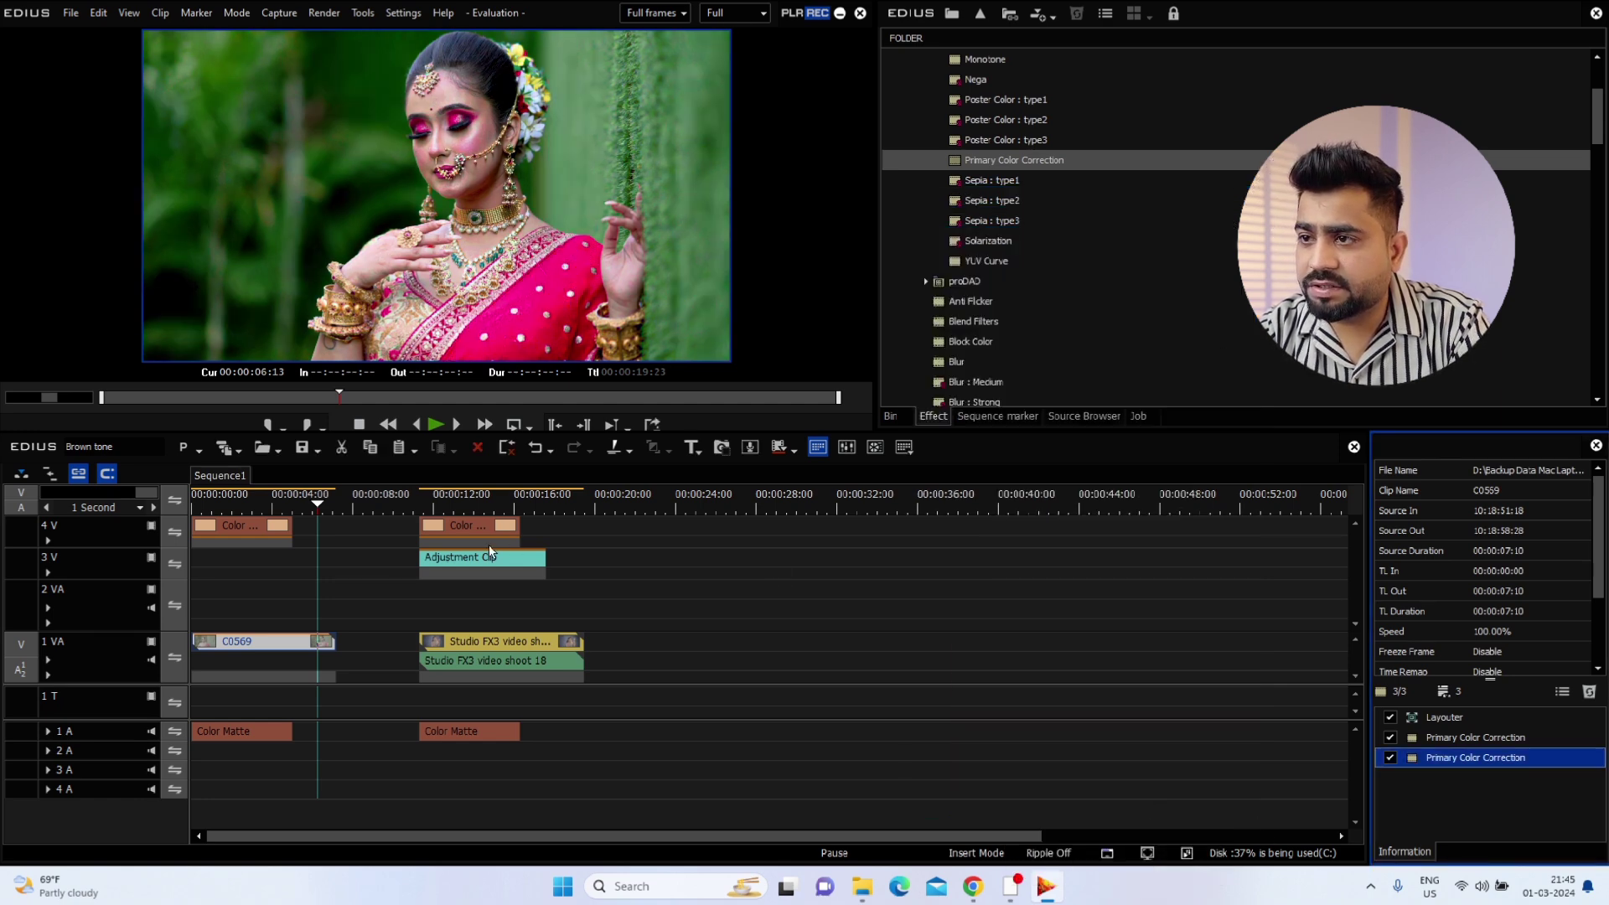
{"action": "left_click_drag", "start_coordinate": [328, 526], "coordinate": [258, 535]}
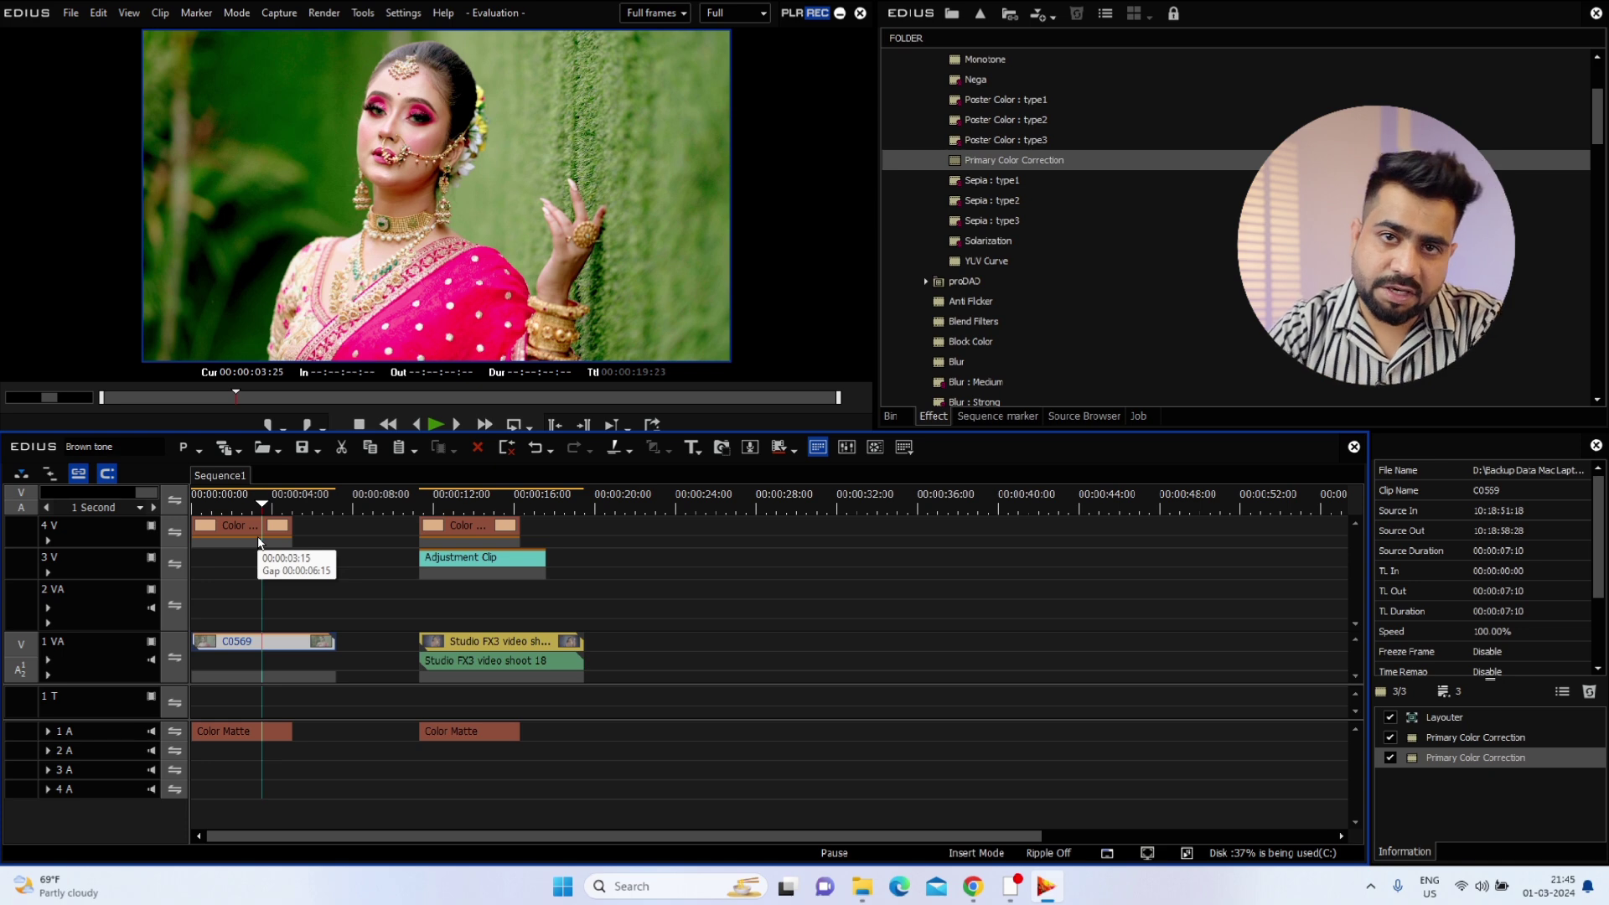
{"action": "left_click_drag", "start_coordinate": [251, 506], "coordinate": [264, 508]}
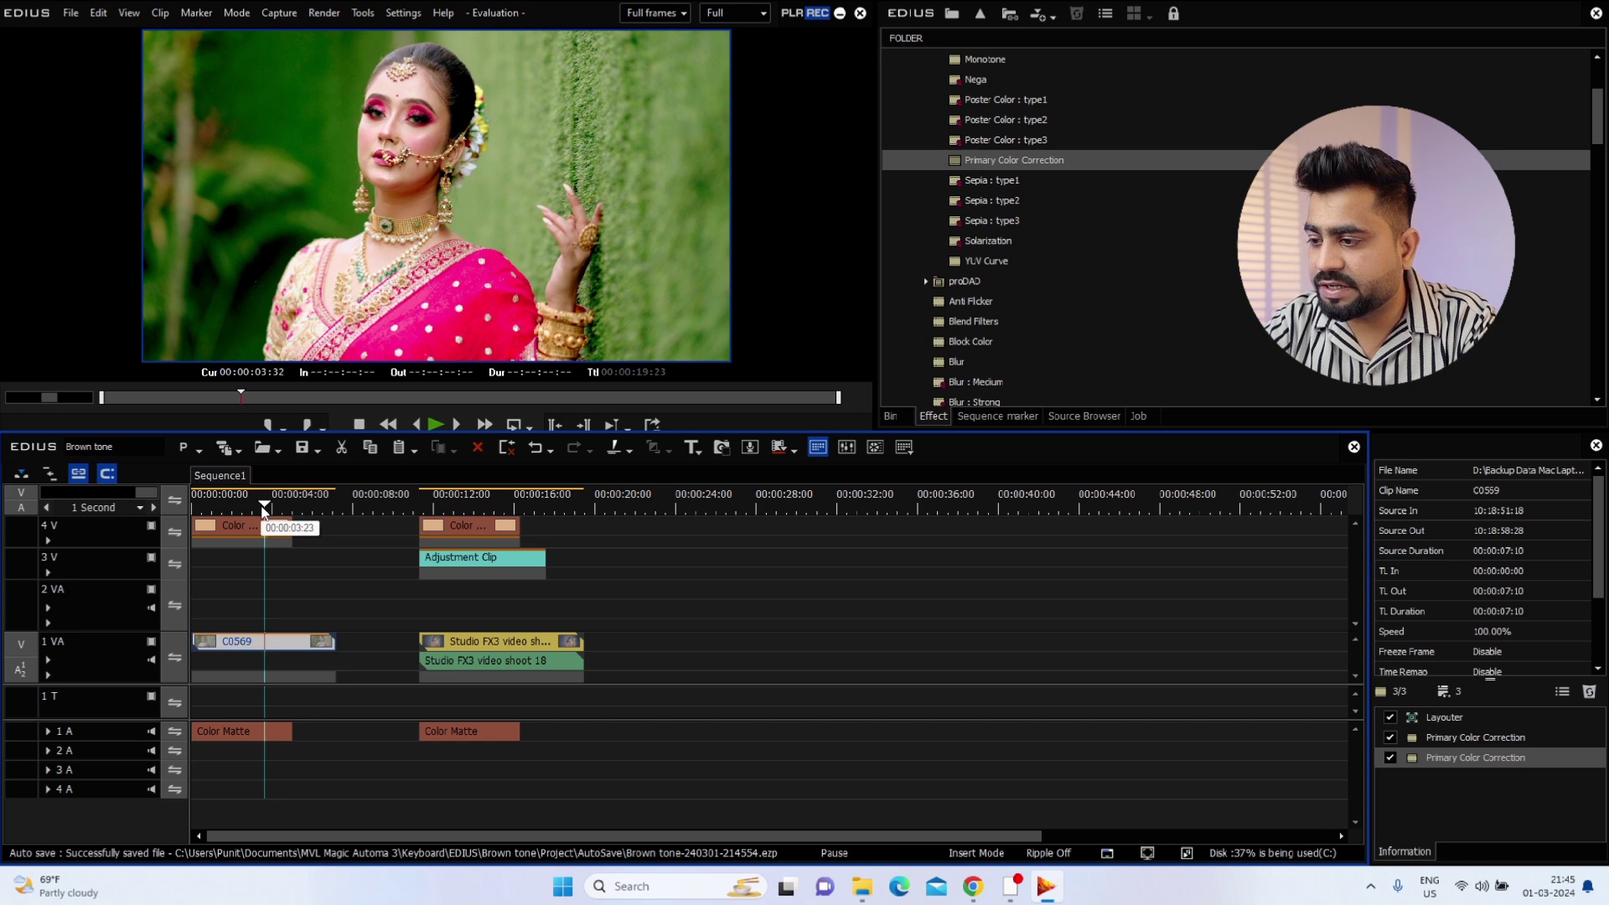
- Switch to Chrome, open the Edius 11 licence link from the video description, and review the cart's price and payment form
{"action": "left_click", "coordinate": [979, 893]}
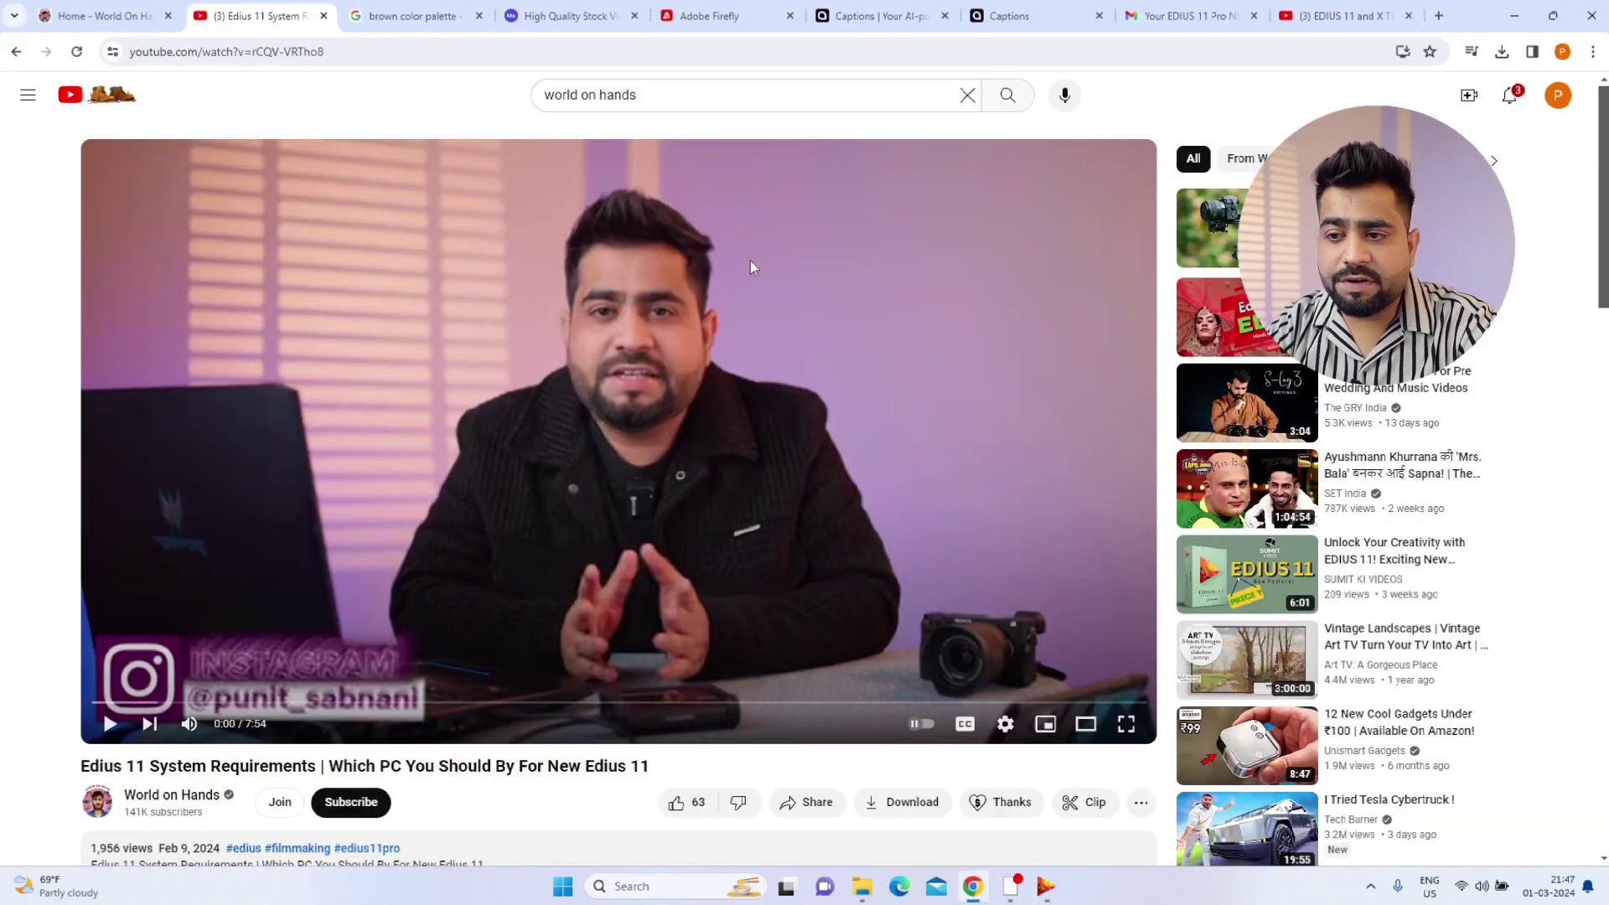
{"action": "scroll", "coordinate": [751, 260], "scroll_direction": "down", "scroll_amount": 5}
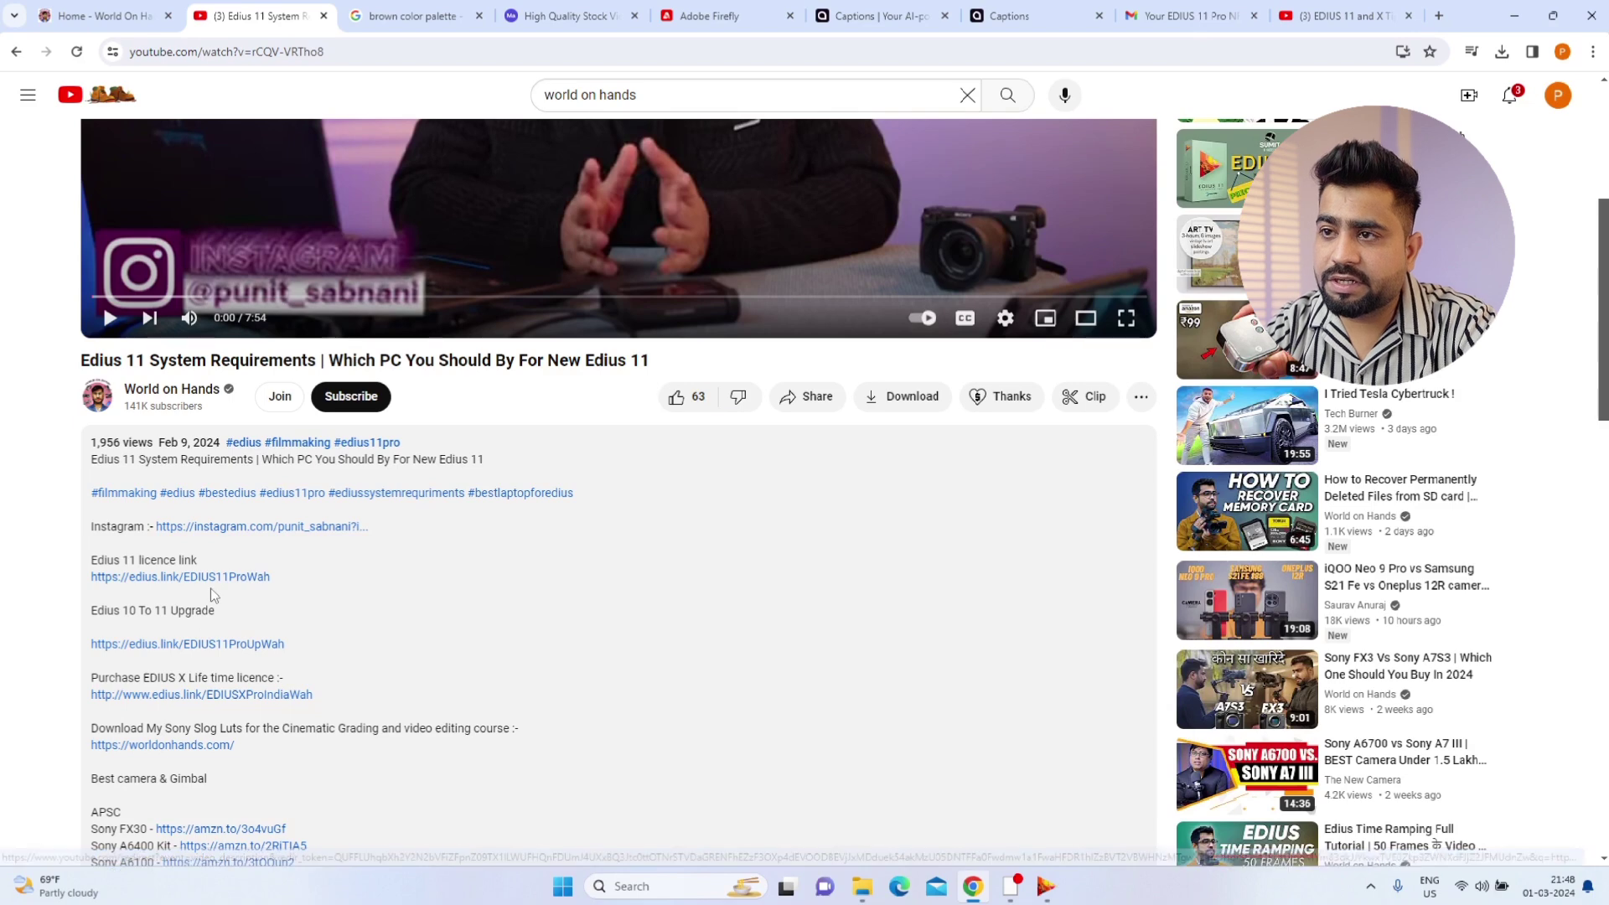
{"action": "left_click", "coordinate": [220, 582]}
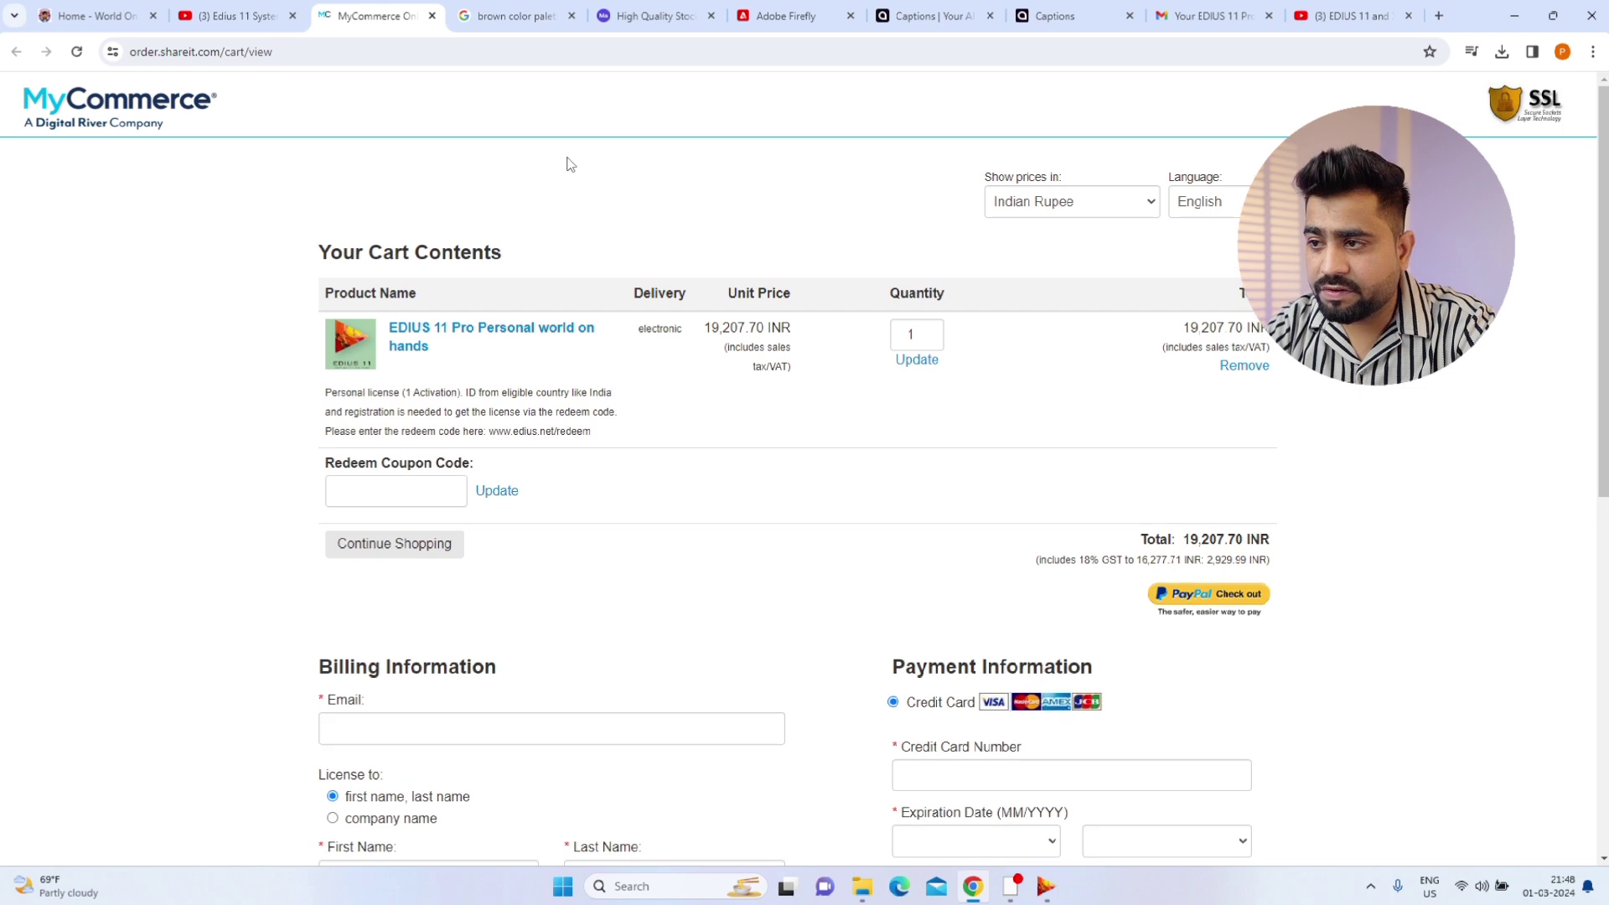
{"action": "scroll", "coordinate": [567, 164], "scroll_direction": "down", "scroll_amount": 1}
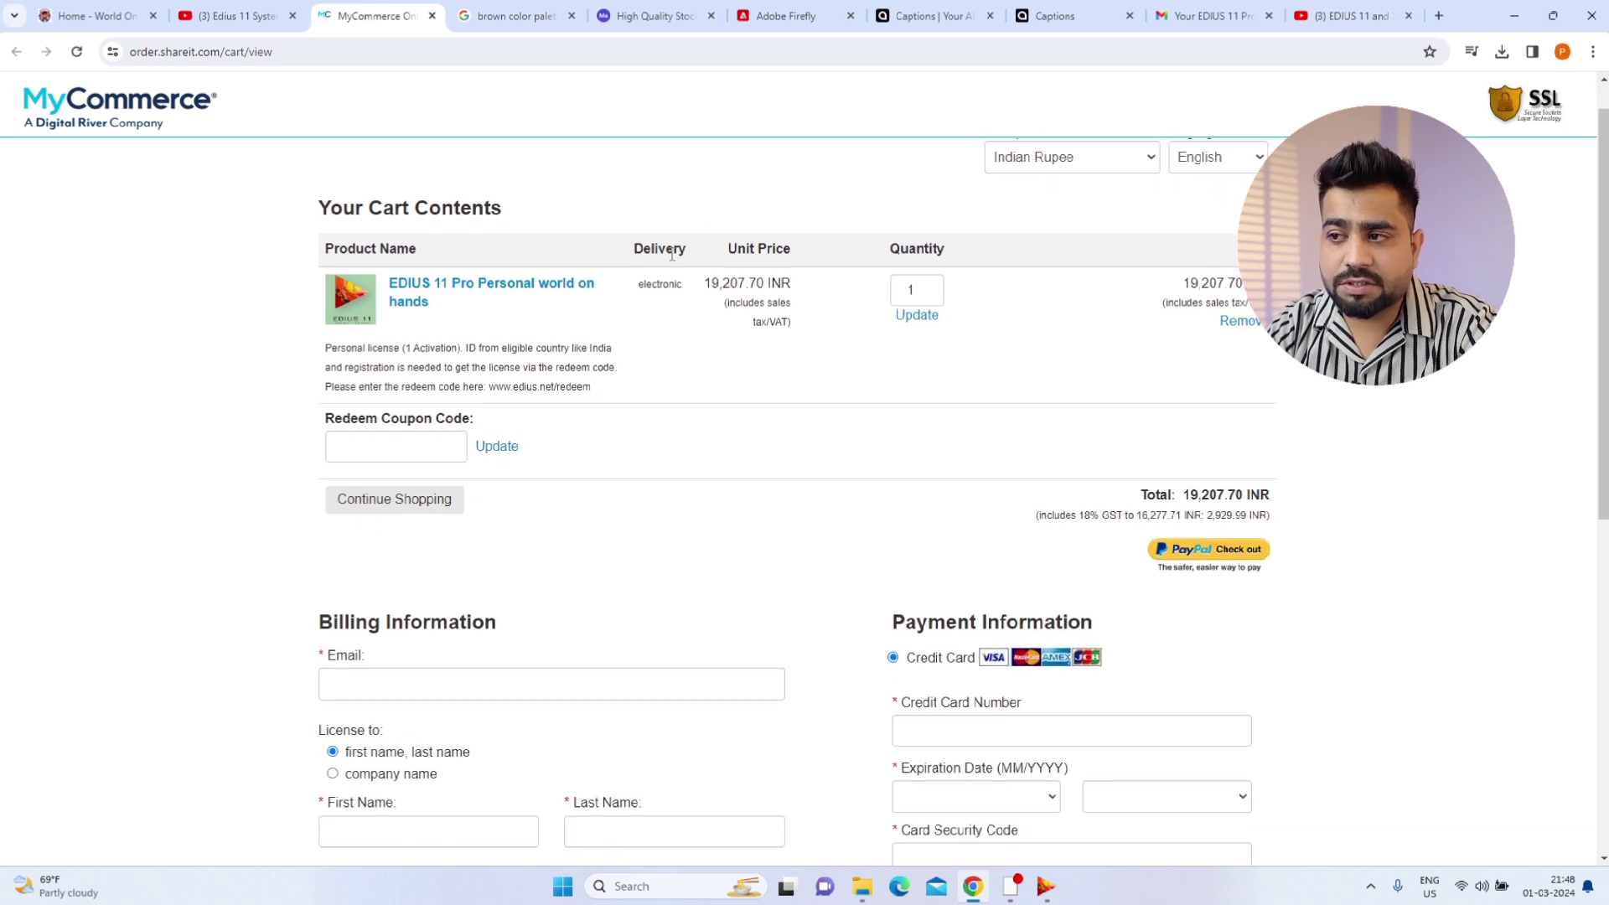
{"action": "left_click_drag", "start_coordinate": [705, 295], "coordinate": [762, 276]}
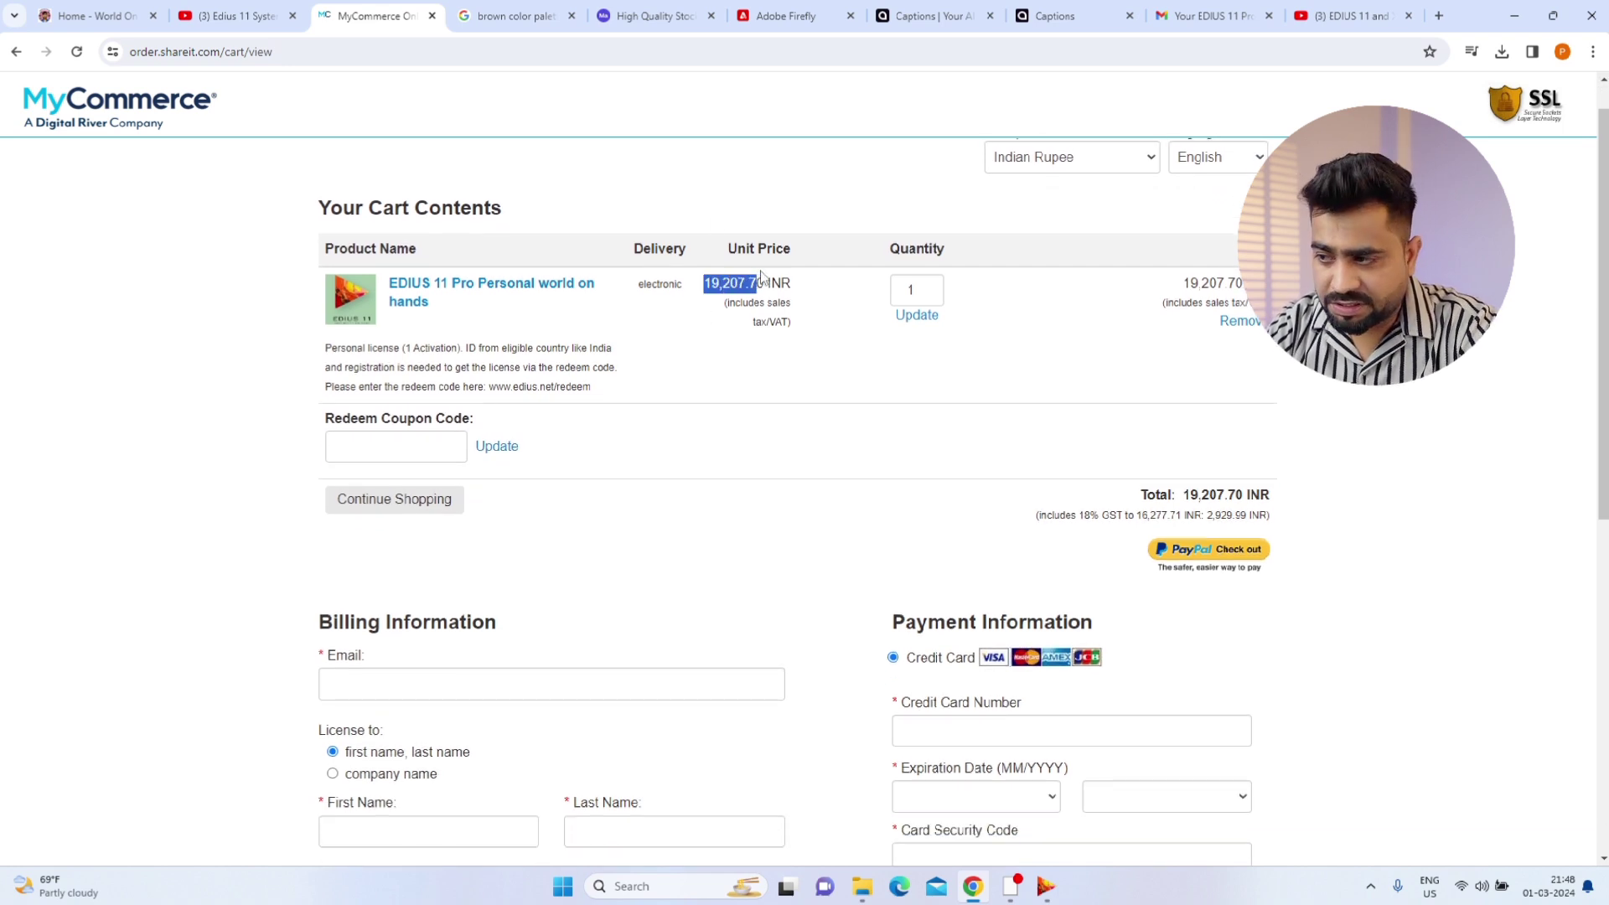
{"action": "scroll", "coordinate": [864, 679], "scroll_direction": "down", "scroll_amount": 4}
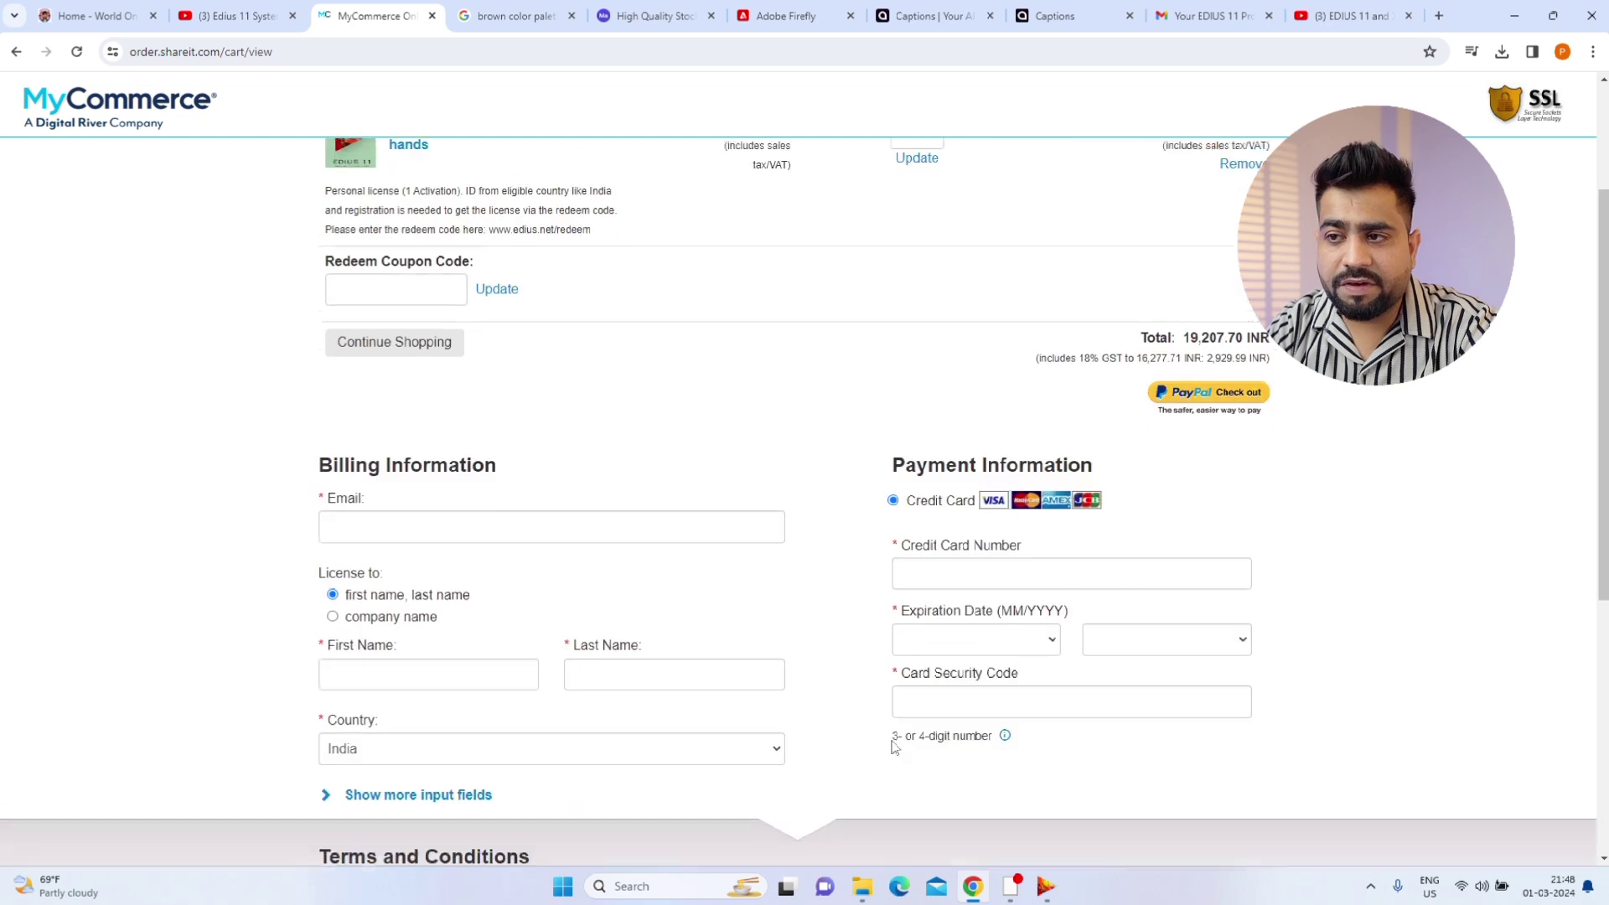
{"action": "scroll", "coordinate": [863, 722], "scroll_direction": "up", "scroll_amount": 5}
- View the LUT downloads on worldonhands.com and look through the EDIUS 11 and X Tipps and Tricks in Hindi playlist on YouTube
{"action": "left_click", "coordinate": [99, 17]}
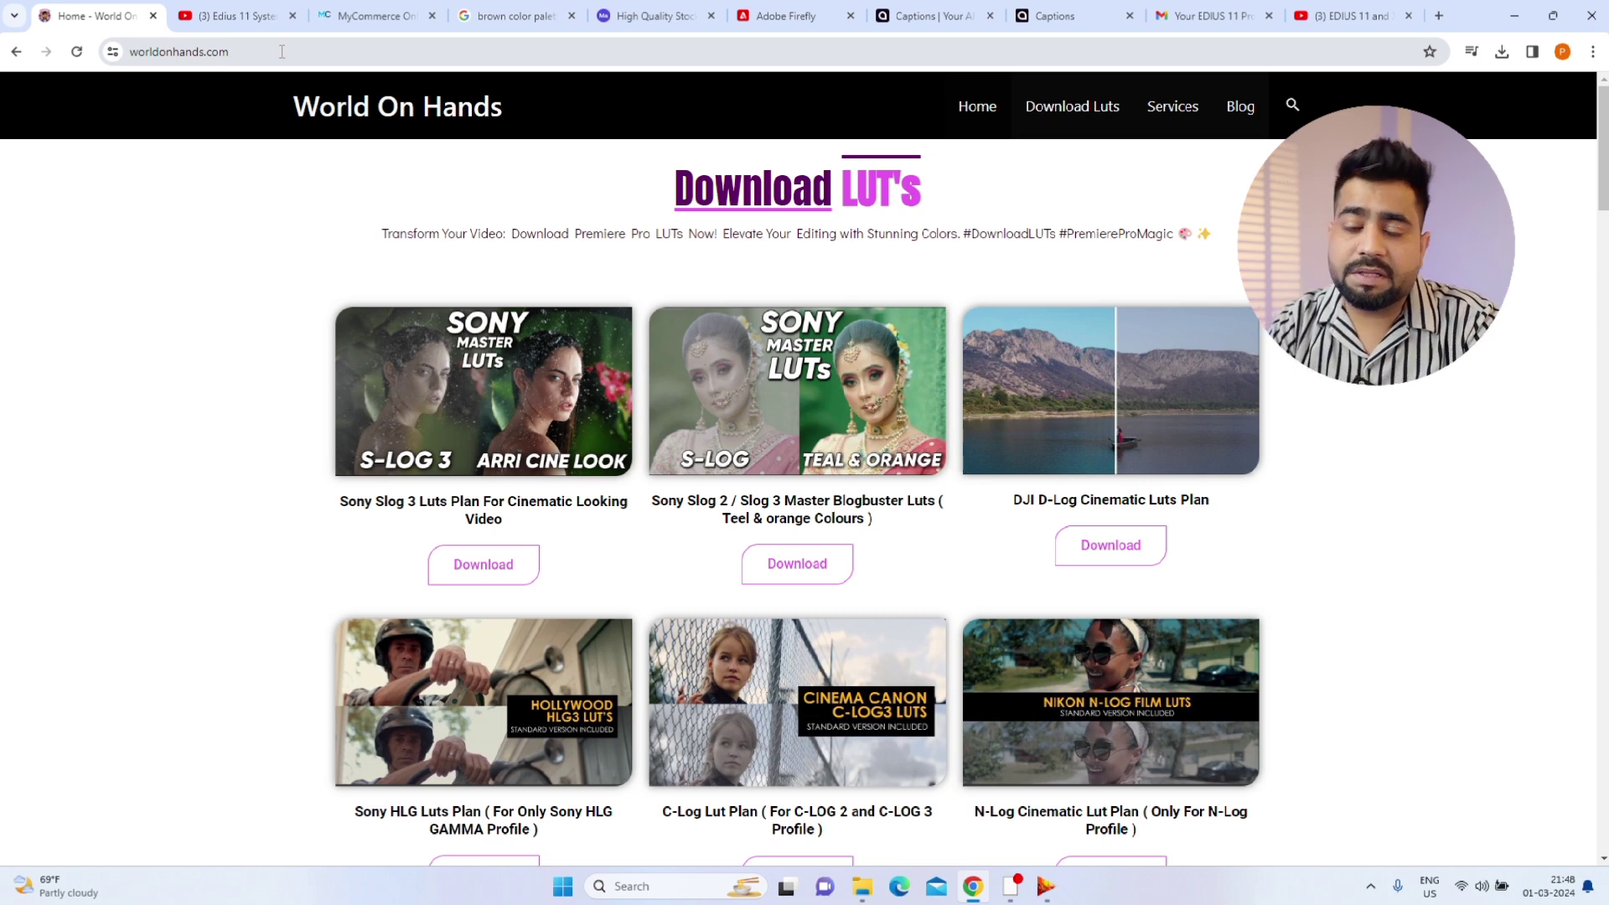
{"action": "scroll", "coordinate": [417, 164], "scroll_direction": "down", "scroll_amount": 1}
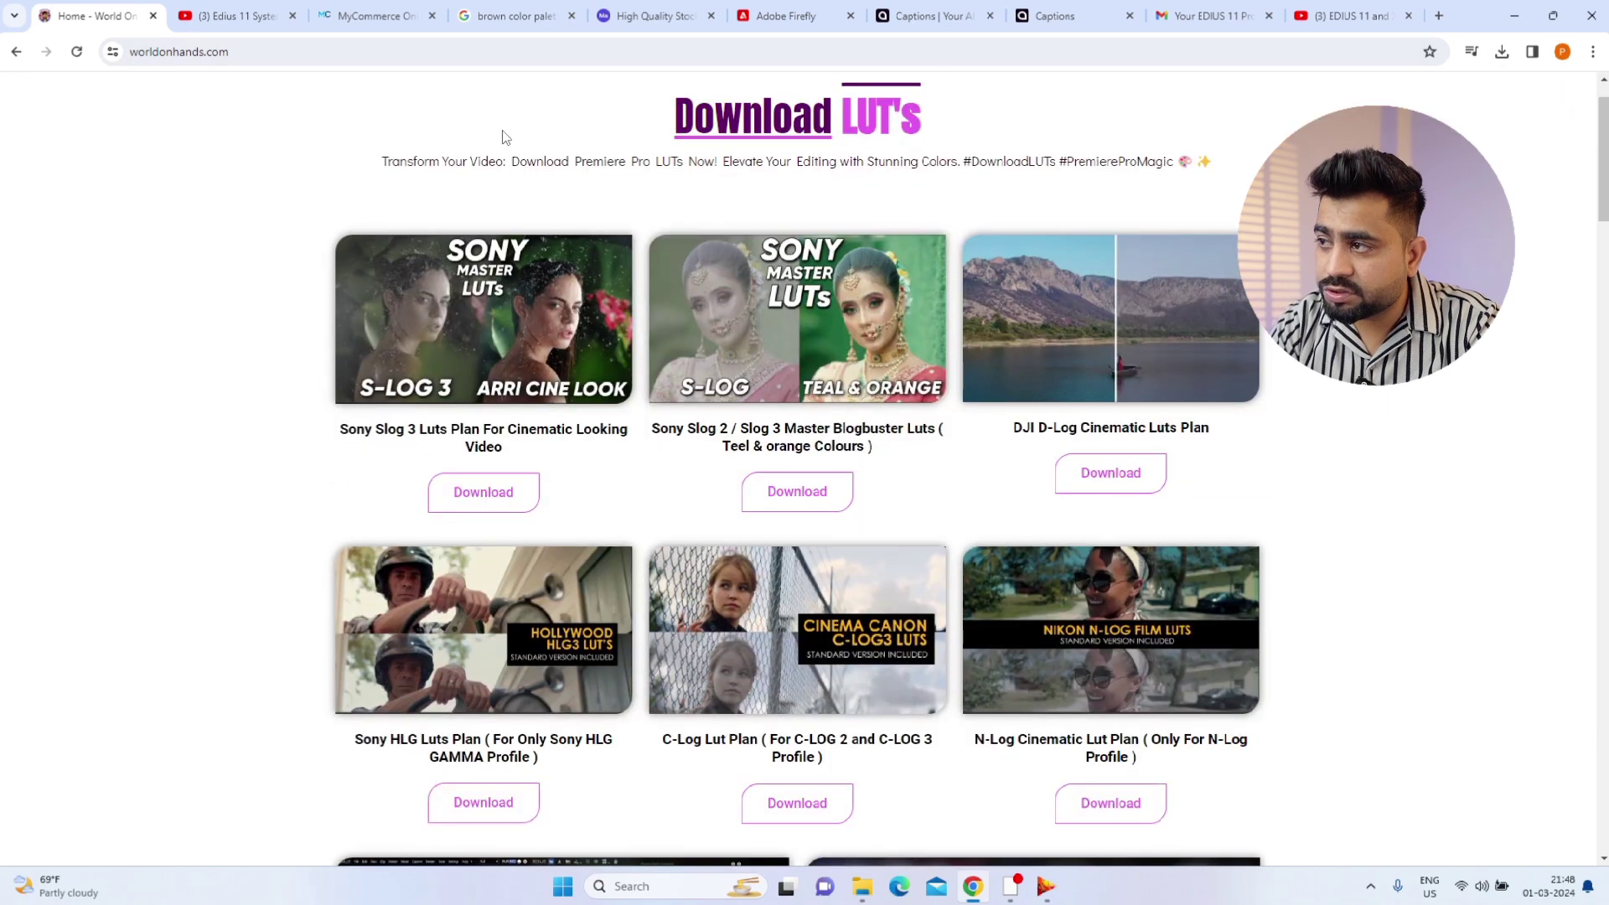
{"action": "left_click", "coordinate": [1286, 19]}
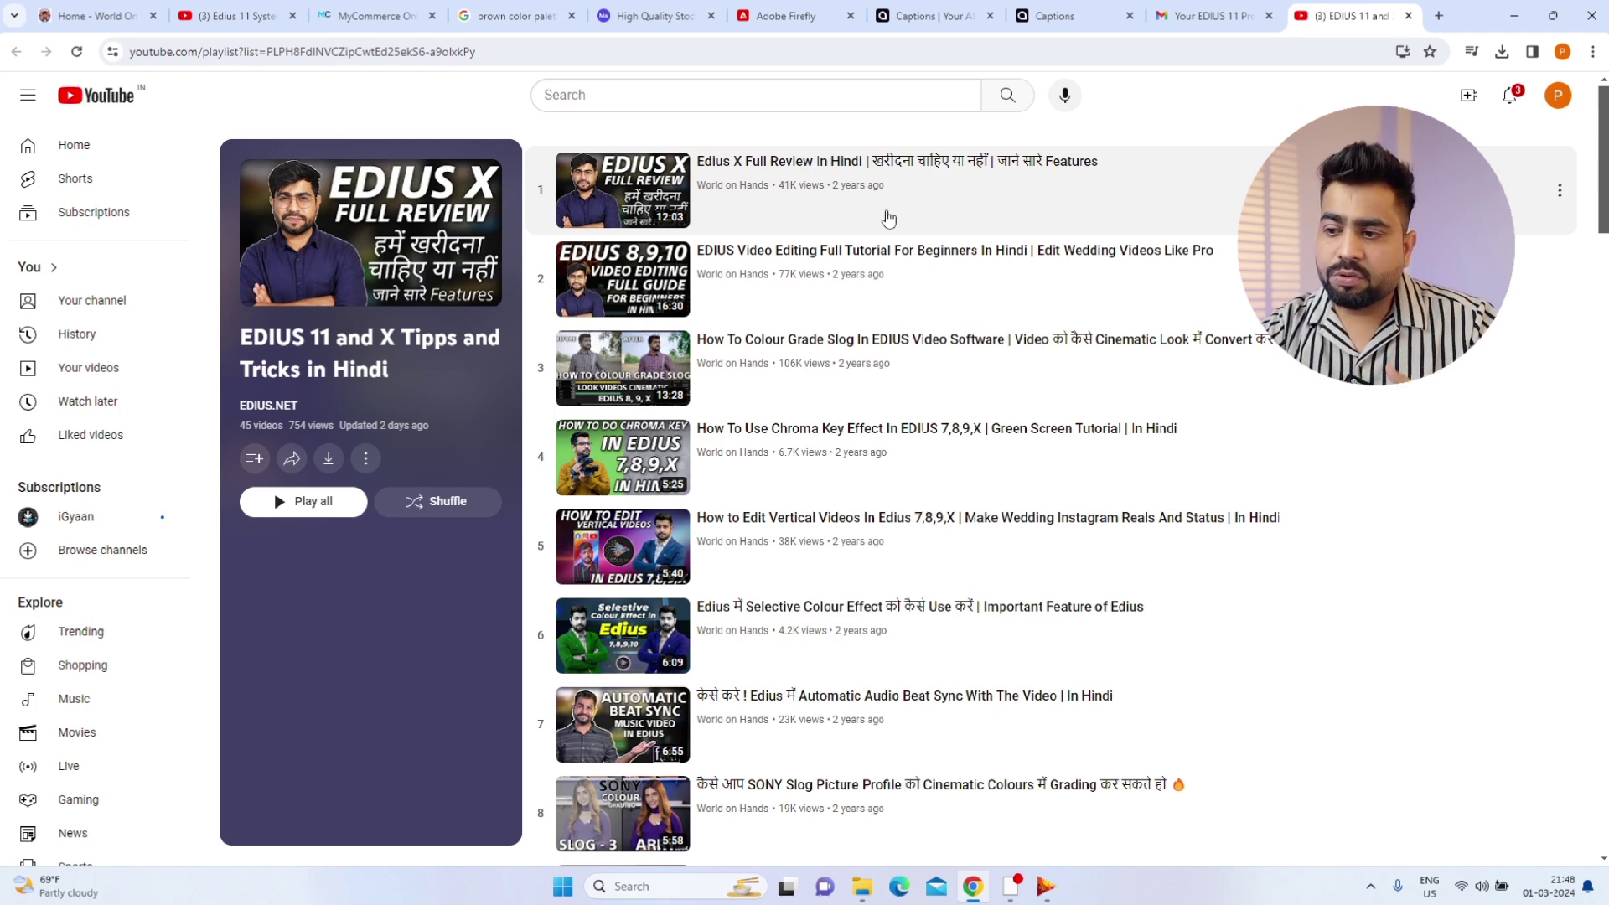
{"action": "scroll", "coordinate": [889, 218], "scroll_direction": "down", "scroll_amount": 20}
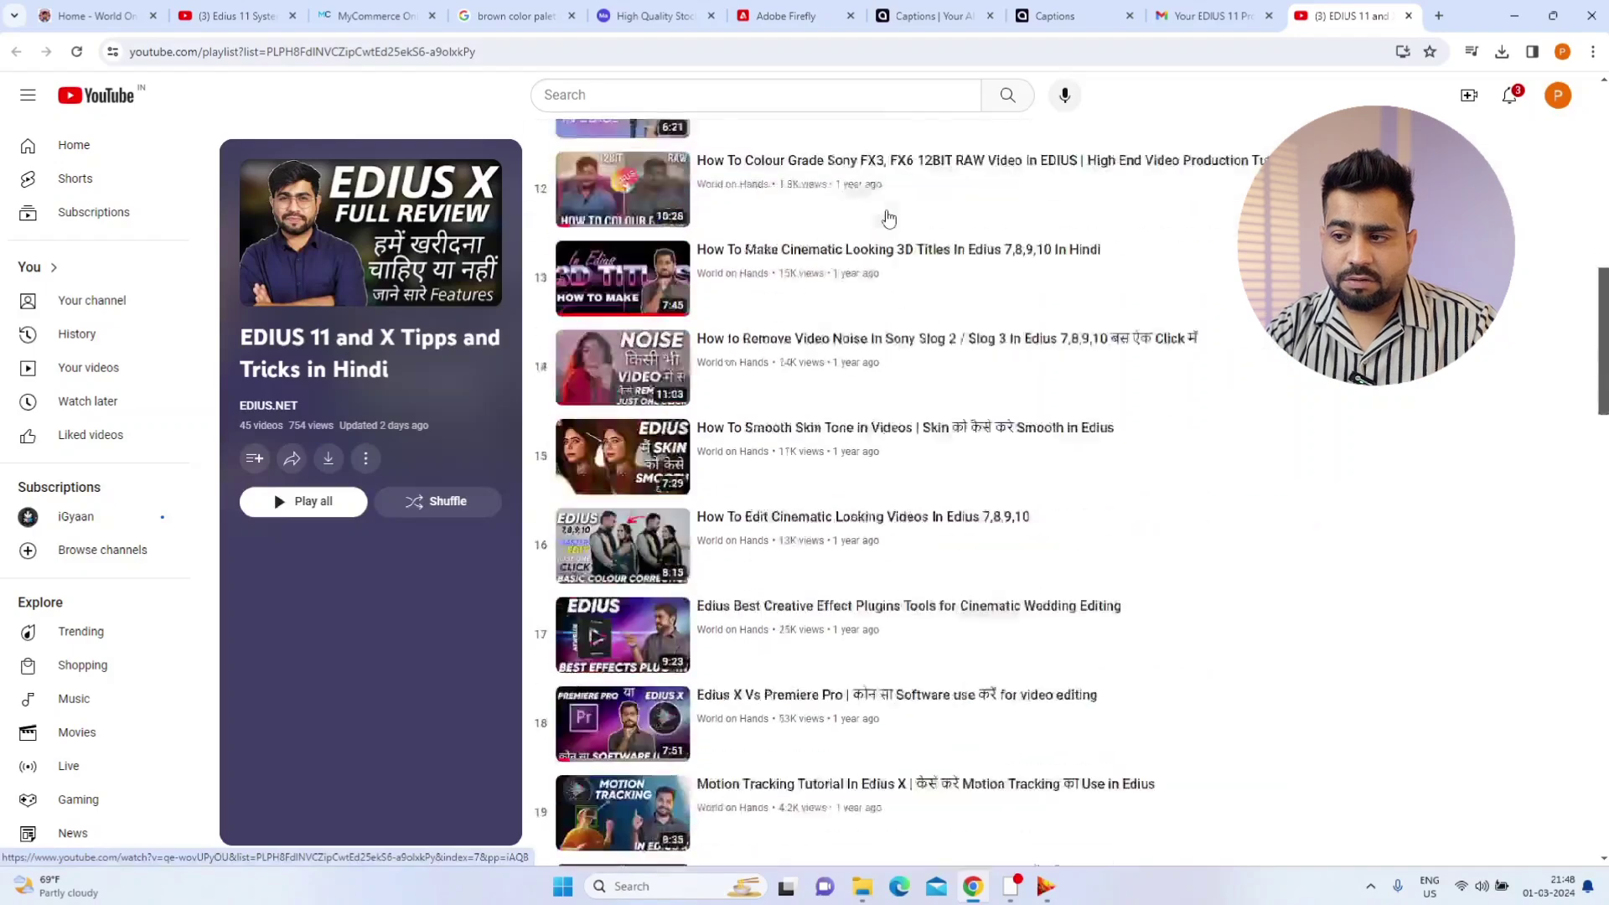
{"action": "scroll", "coordinate": [889, 219], "scroll_direction": "down", "scroll_amount": 2}
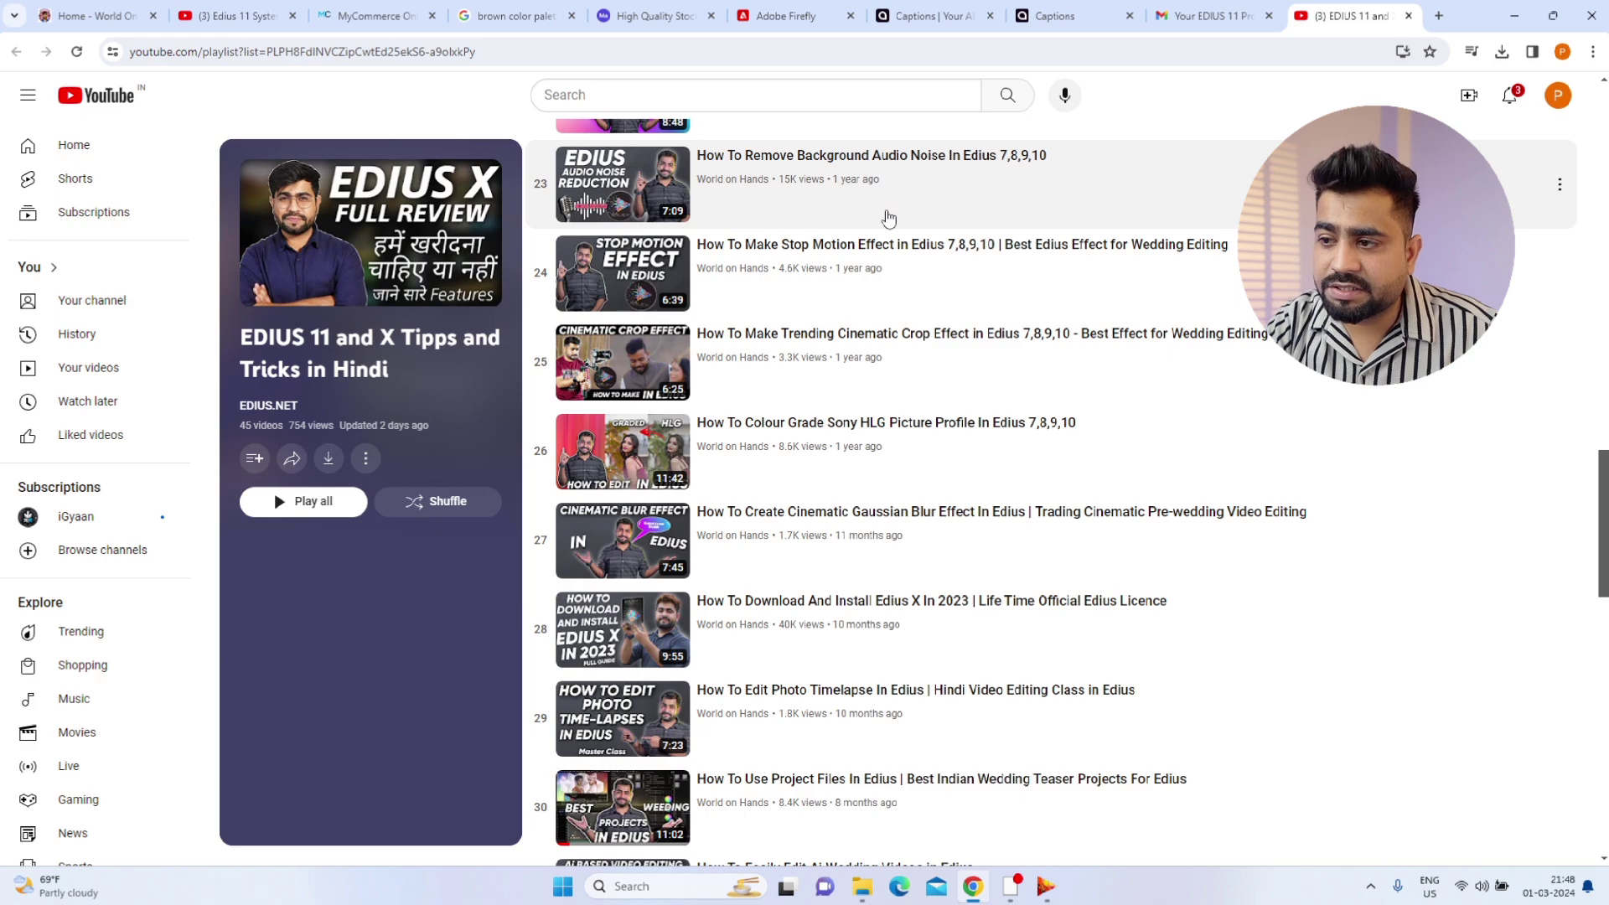
{"action": "scroll", "coordinate": [847, 456], "scroll_direction": "down", "scroll_amount": 7}
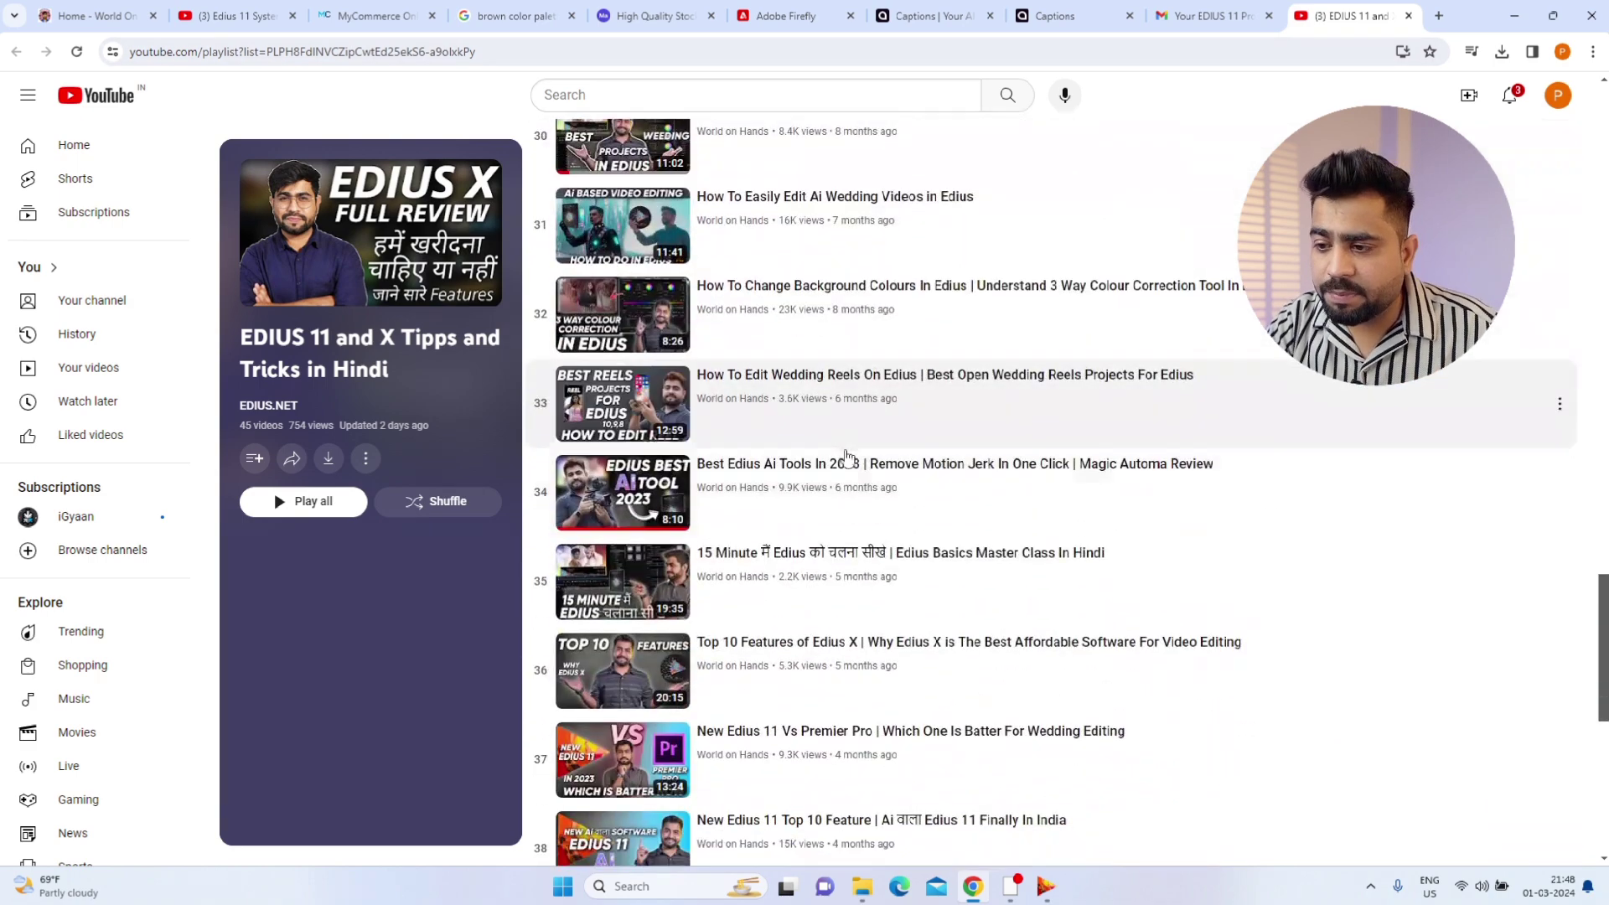
{"action": "scroll", "coordinate": [846, 457], "scroll_direction": "down", "scroll_amount": 8}
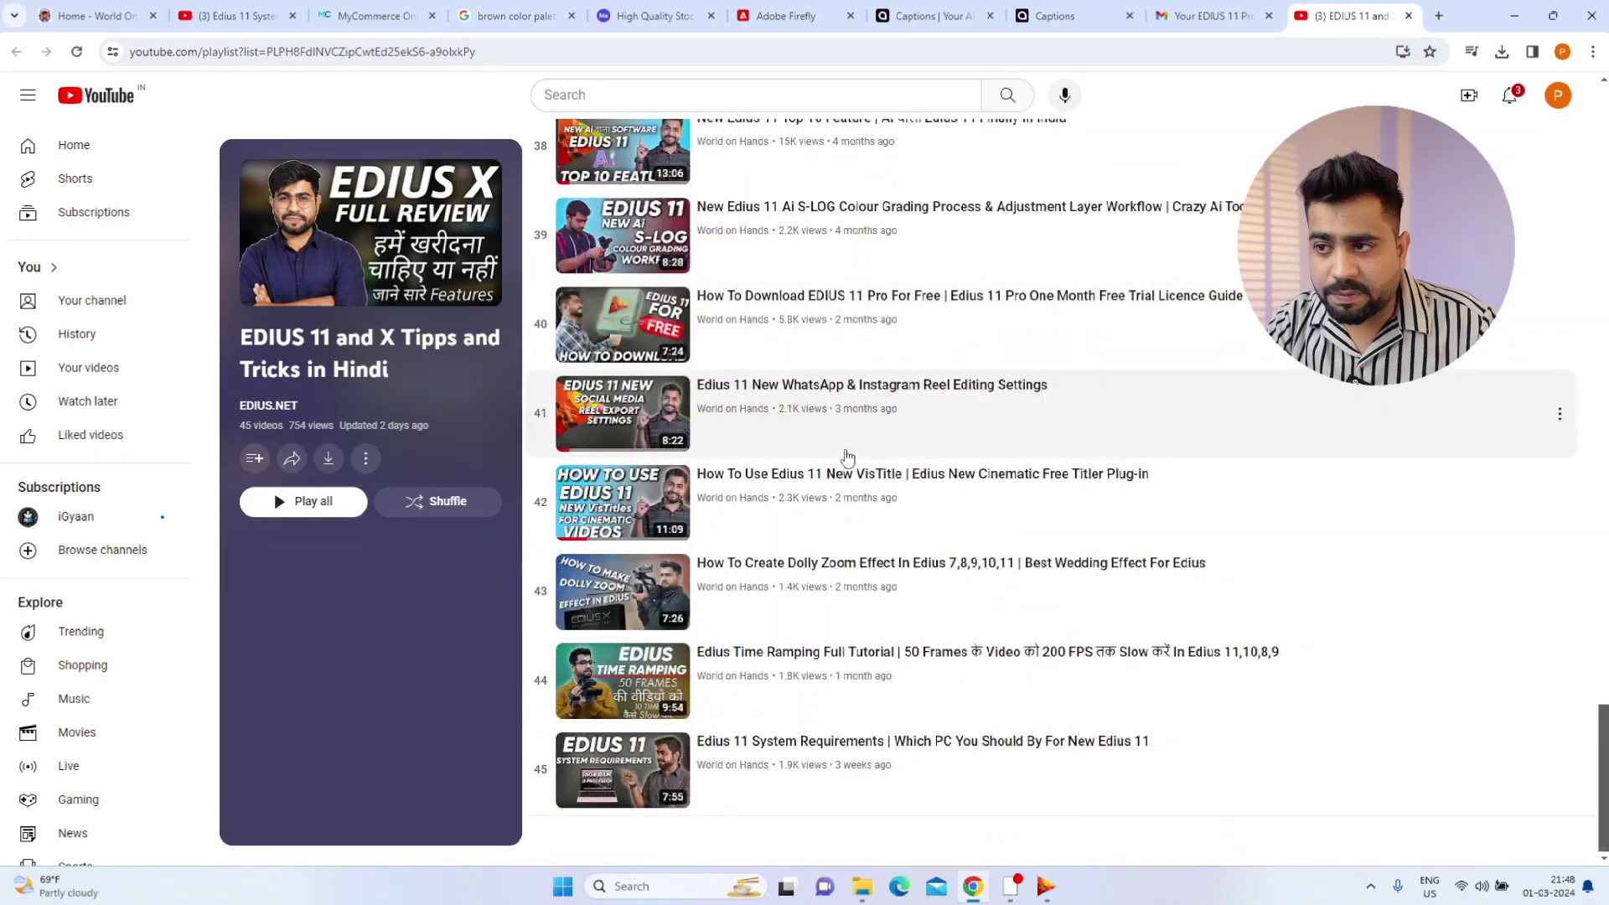
{"action": "scroll", "coordinate": [847, 457], "scroll_direction": "up", "scroll_amount": 20}
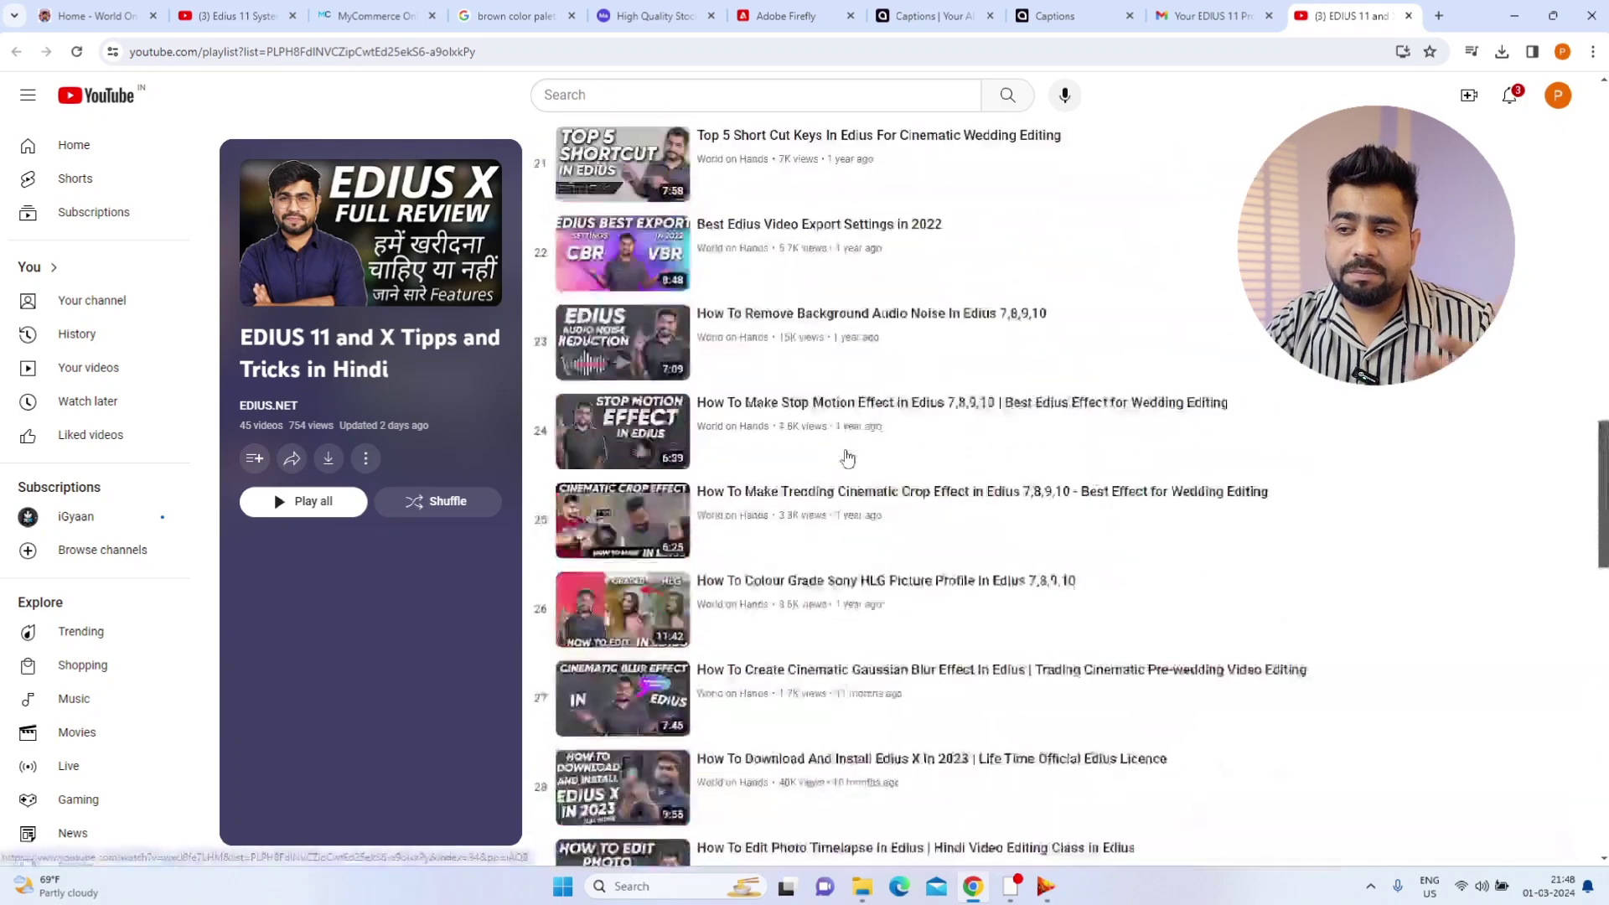